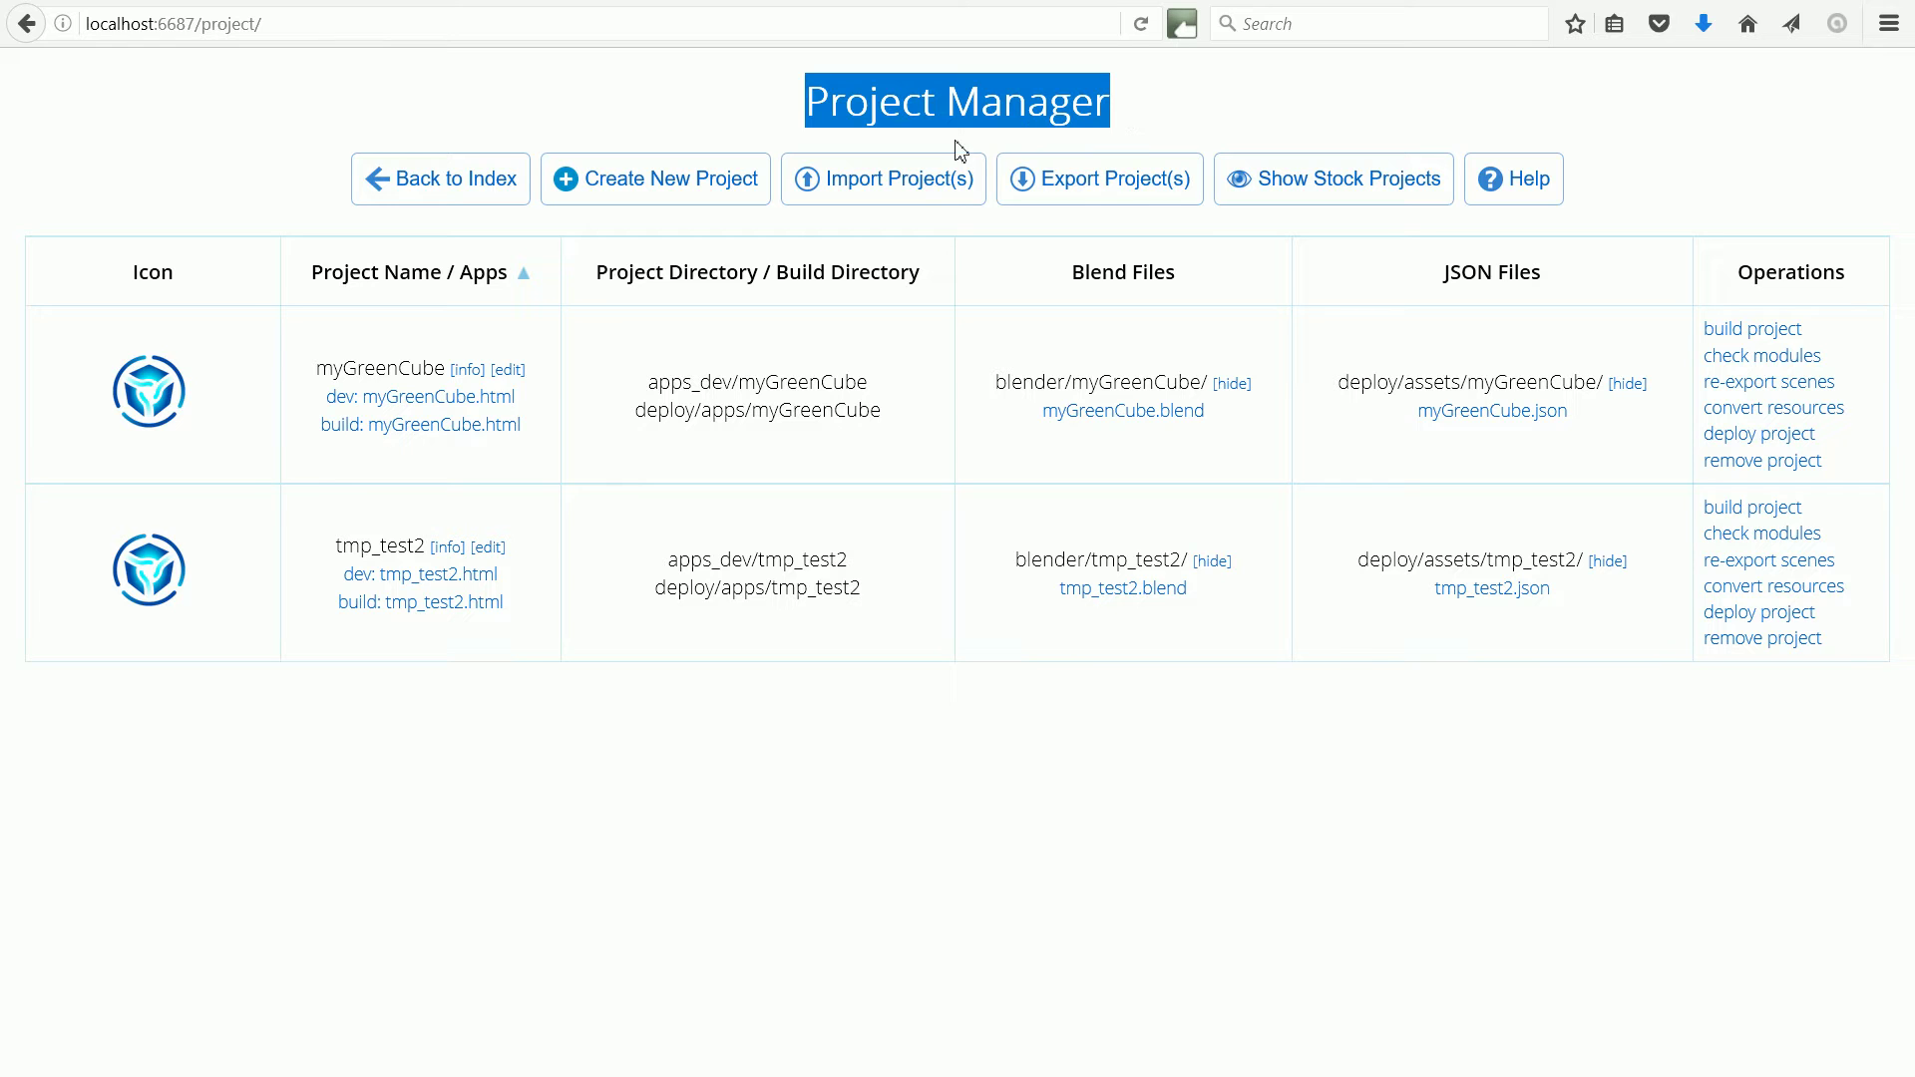
# Open the myGreenCube project's source files for editing and look through the code of myGreenCube.js.
pyautogui.click(510, 377)
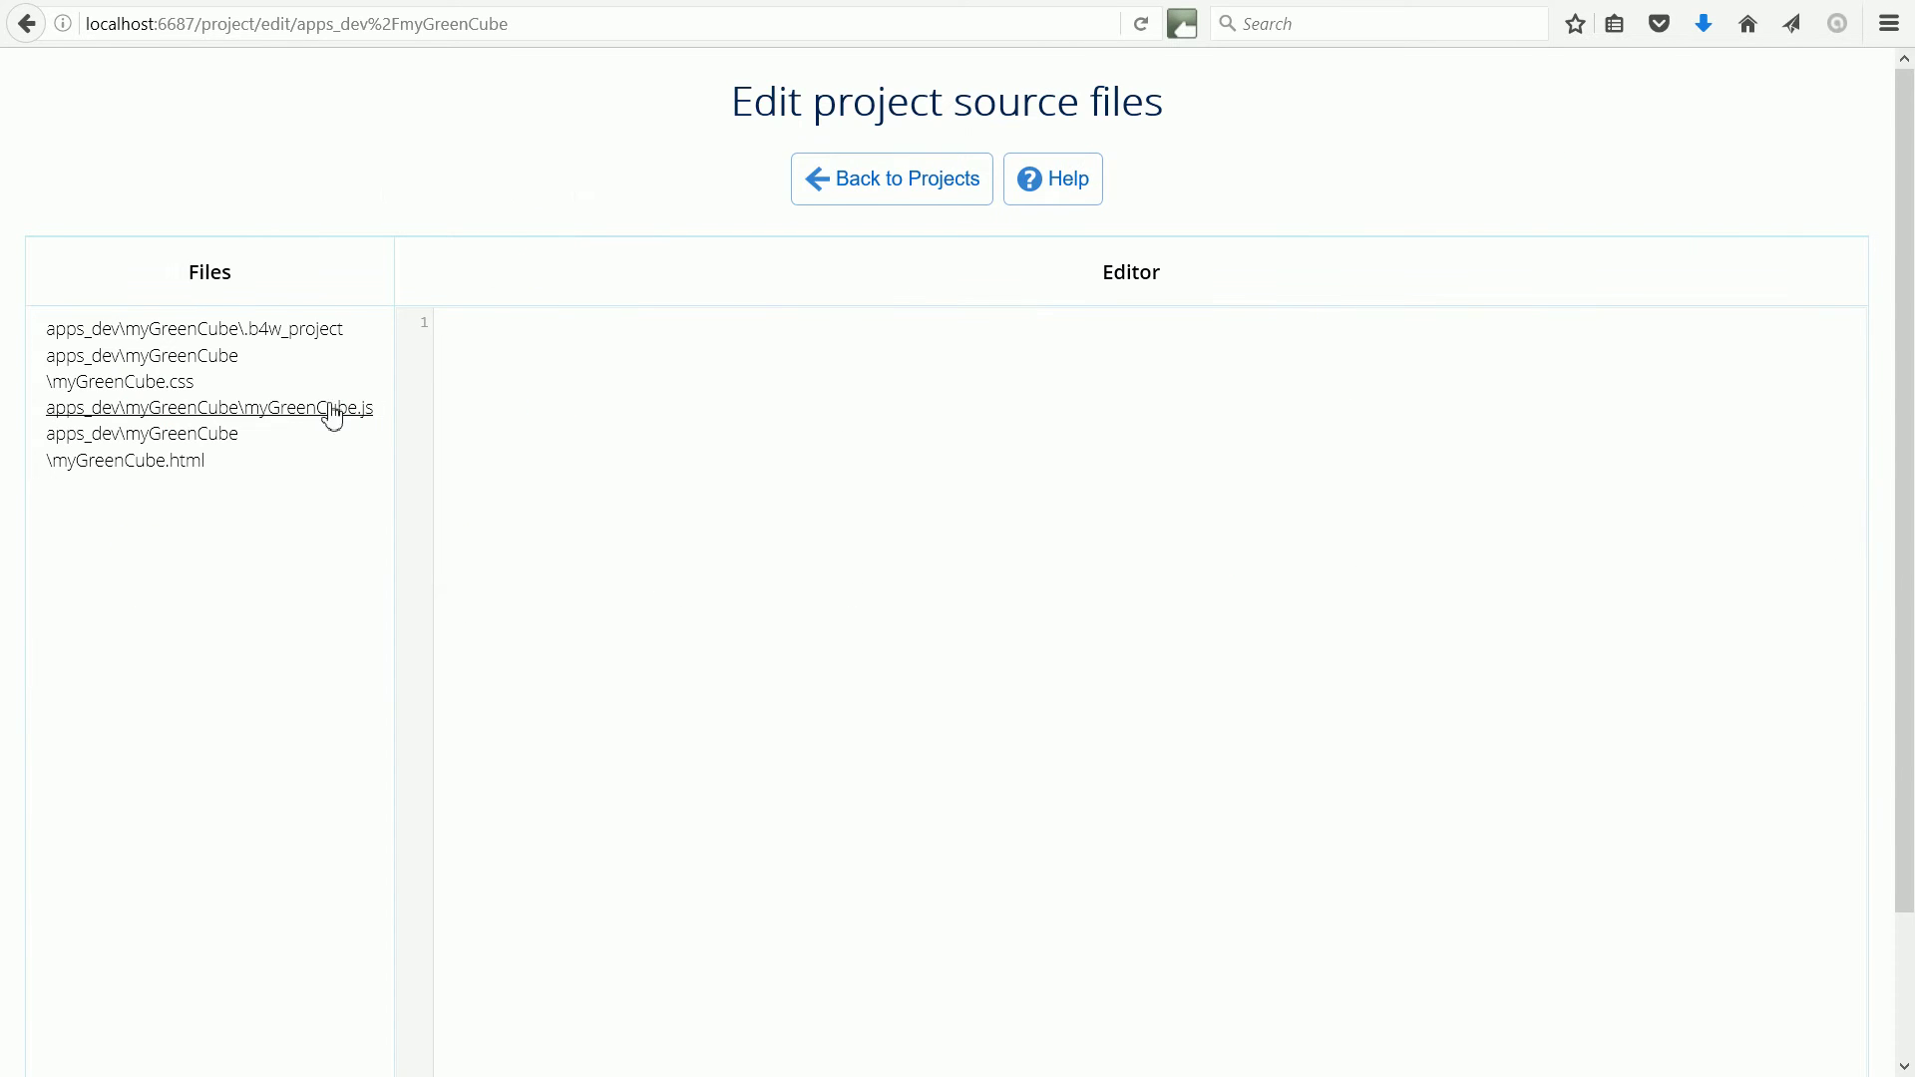
pyautogui.click(292, 408)
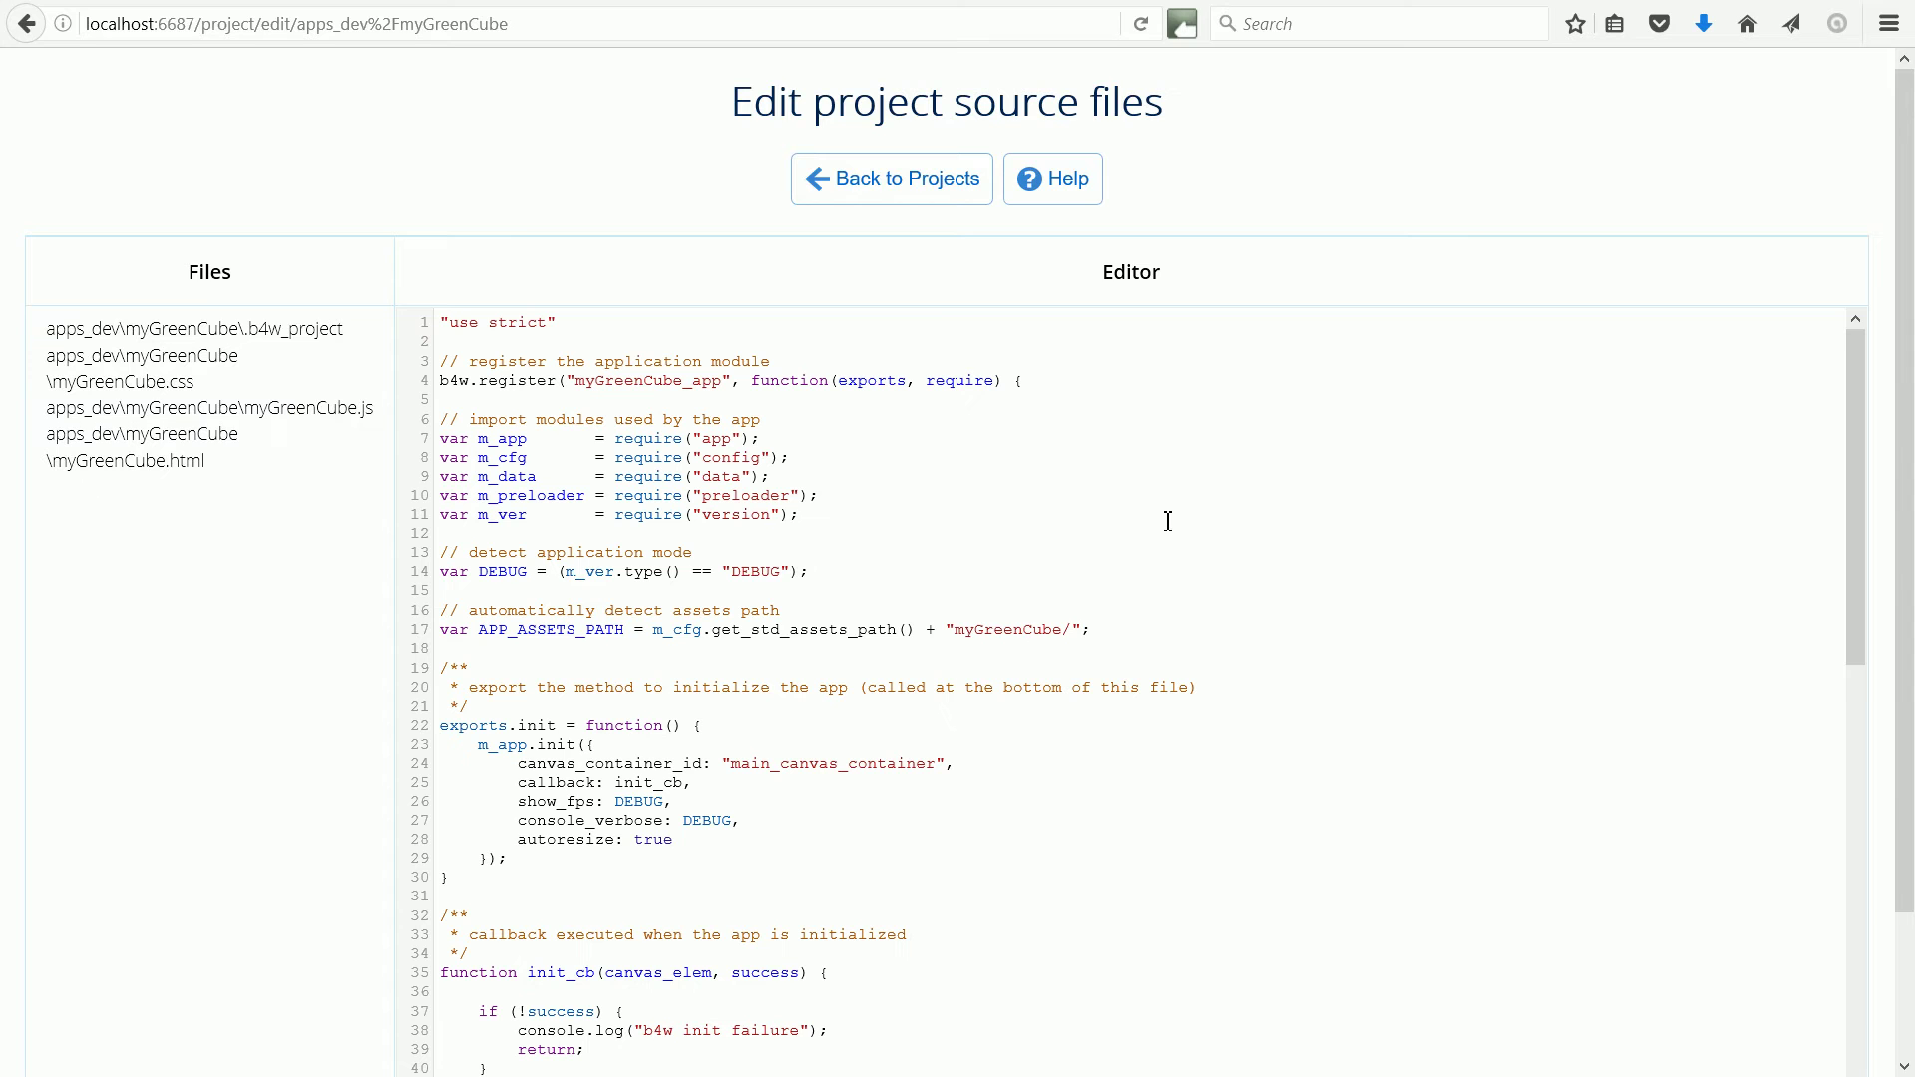
pyautogui.moveTo(1902, 389); pyautogui.dragTo(1894, 599)
pyautogui.press('Home')
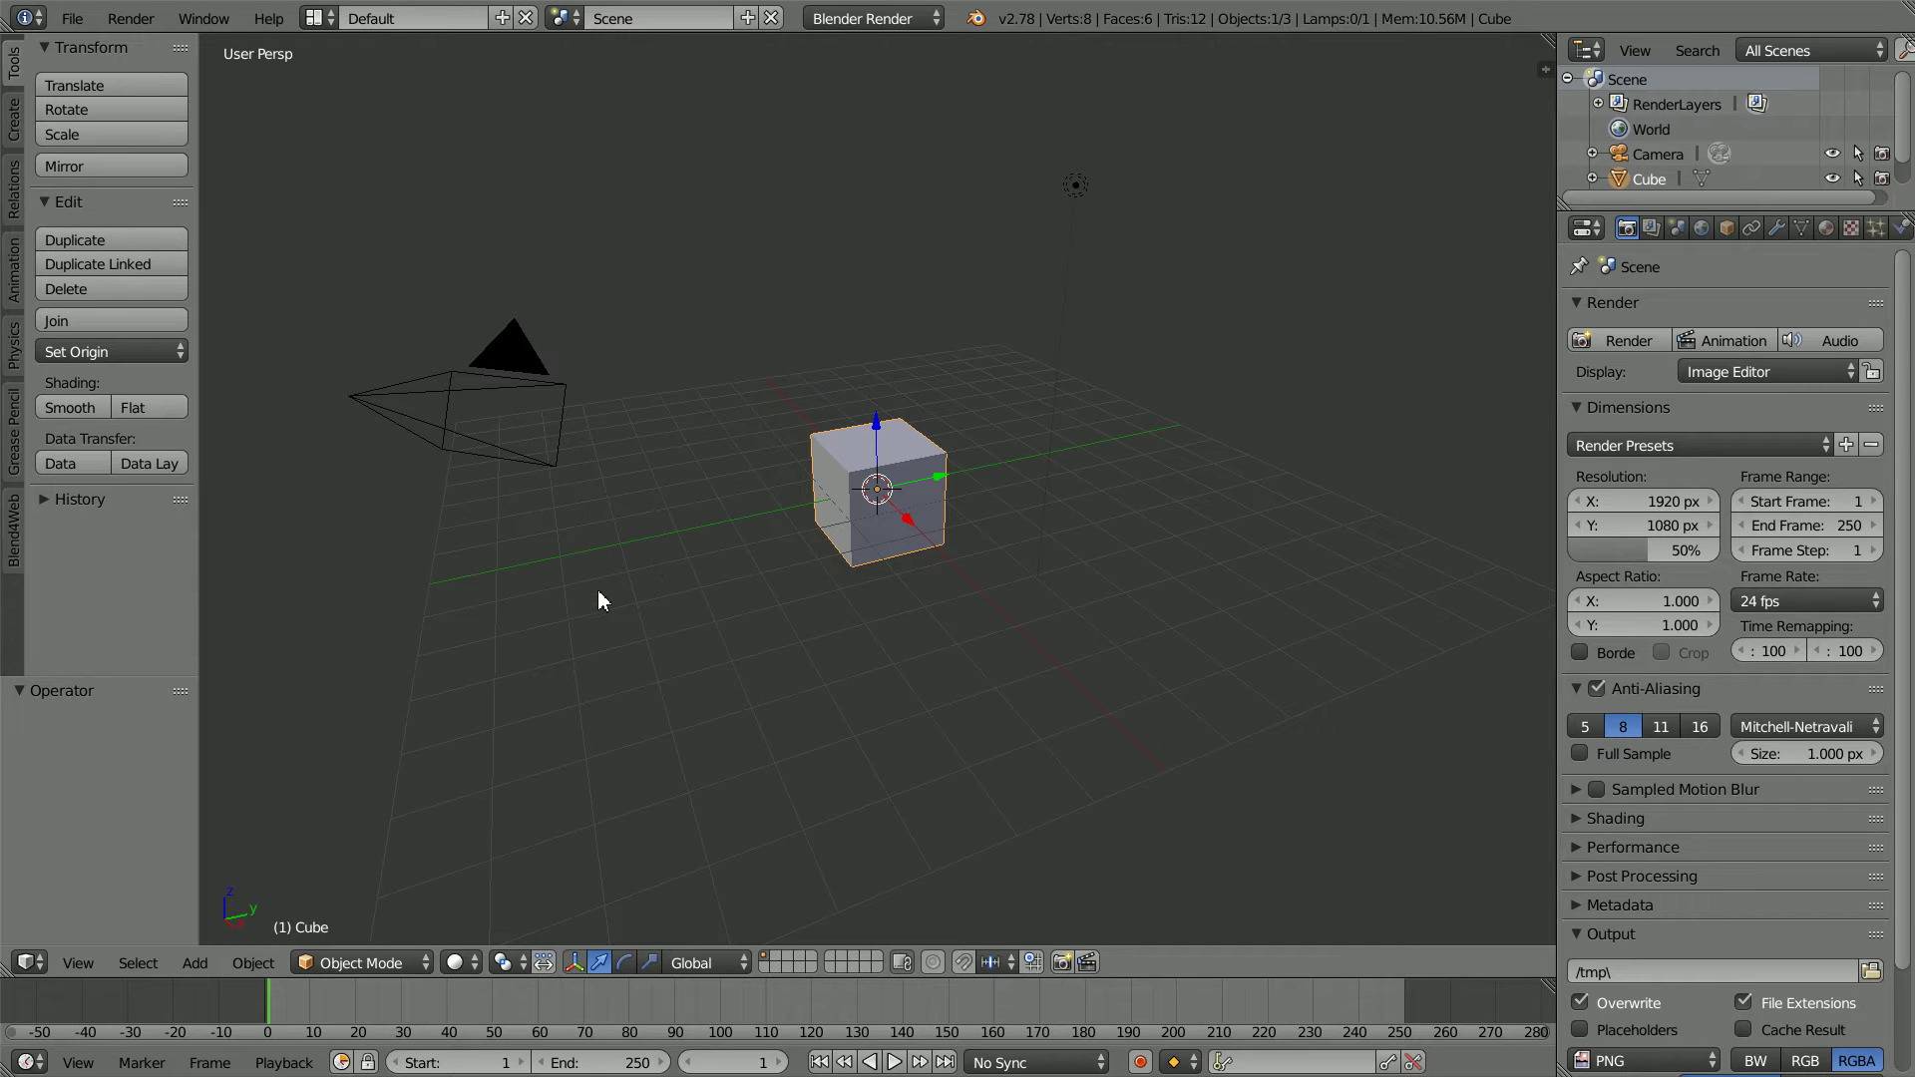
# Make the cube's material green by reducing the red and blue values of its diffuse color to zero.
pyautogui.click(1824, 231)
pyautogui.click(1618, 698)
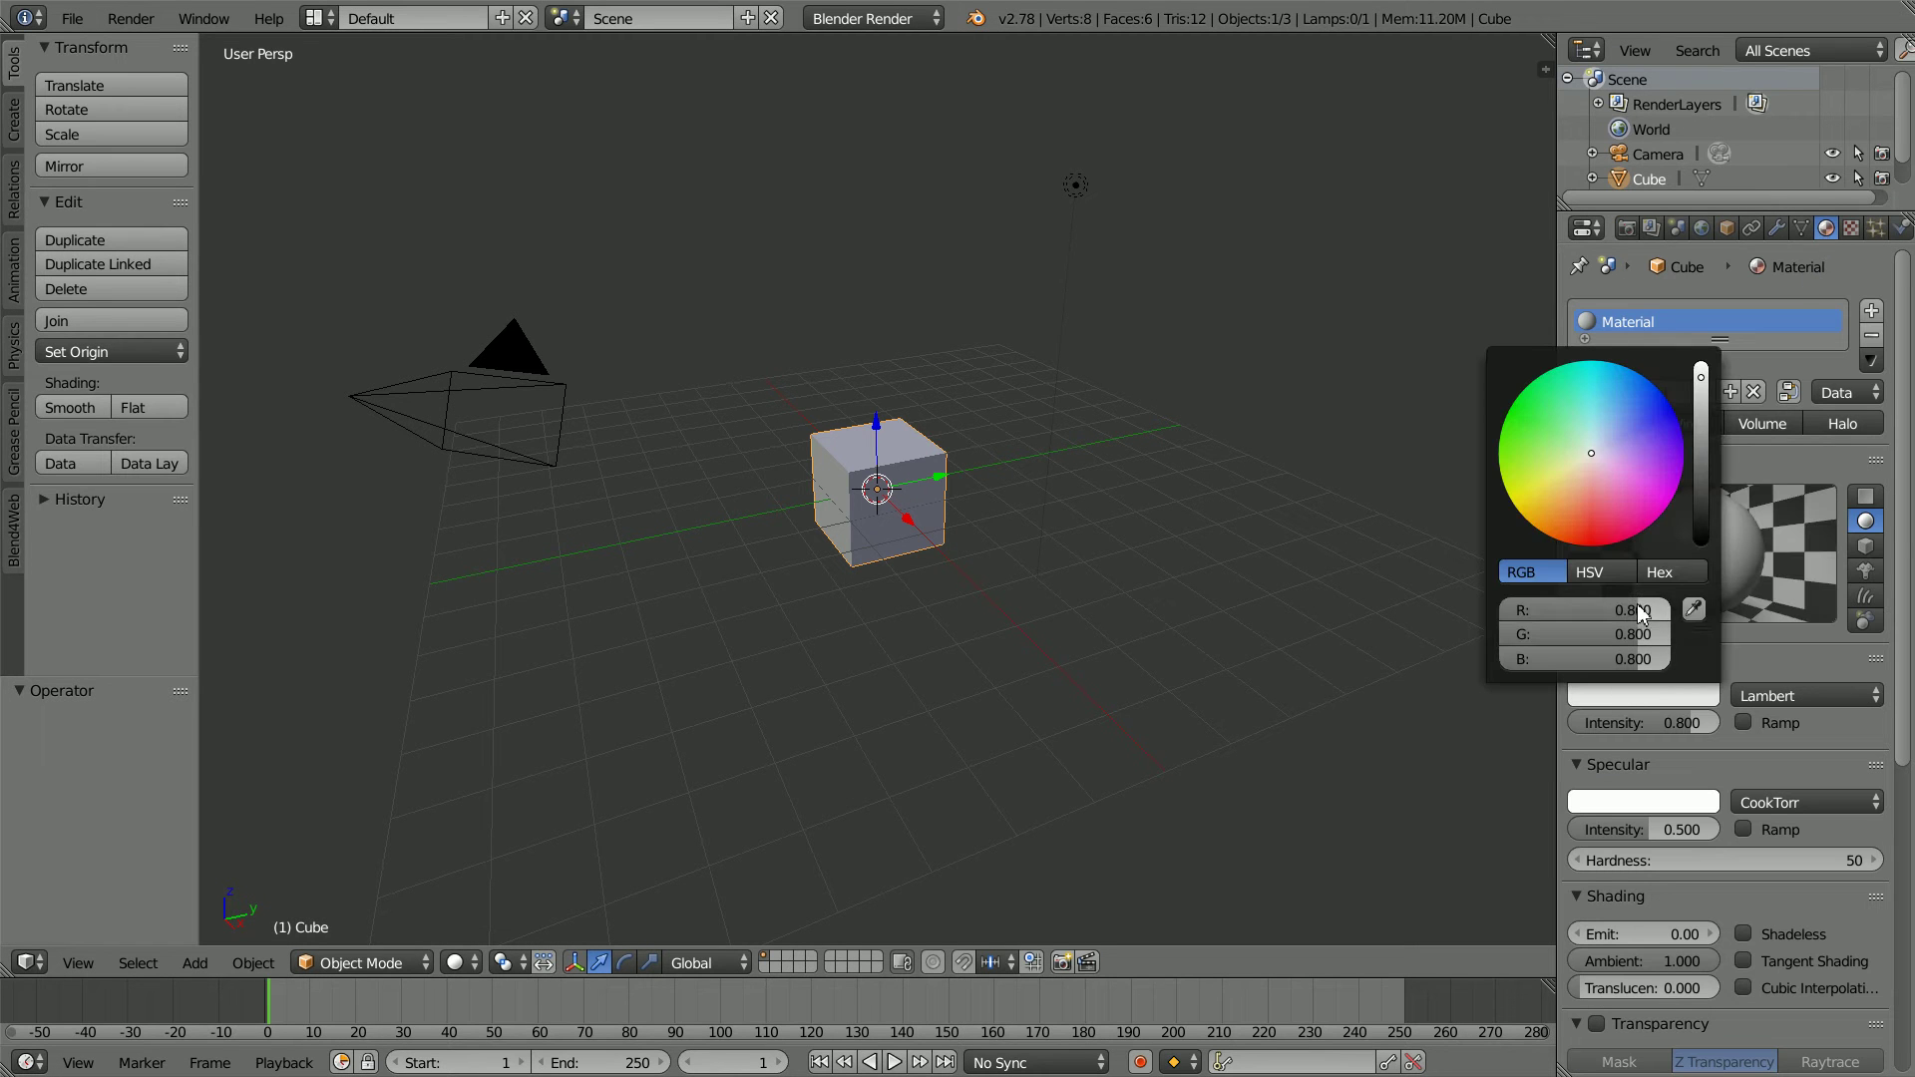
pyautogui.moveTo(1637, 609); pyautogui.dragTo(1513, 617)
pyautogui.moveTo(1641, 659); pyautogui.dragTo(1480, 661)
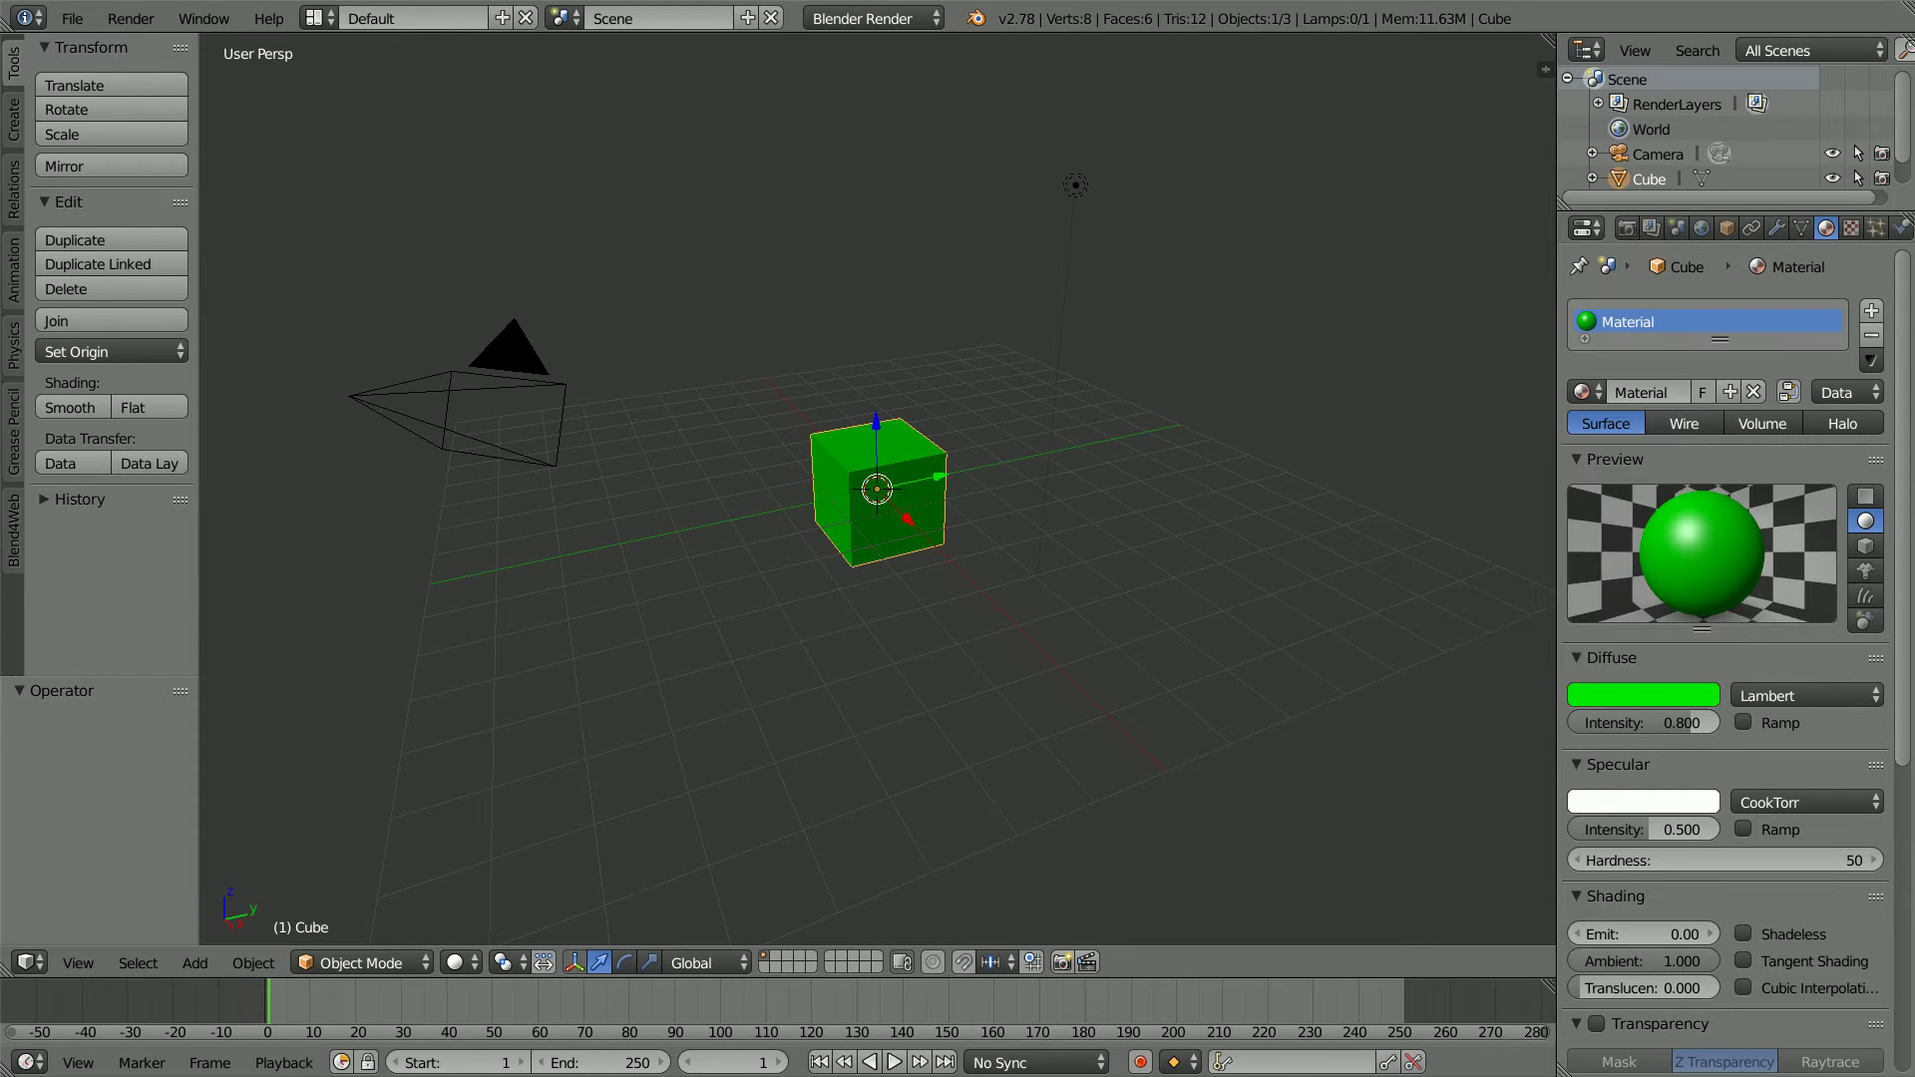
pyautogui.click(72, 18)
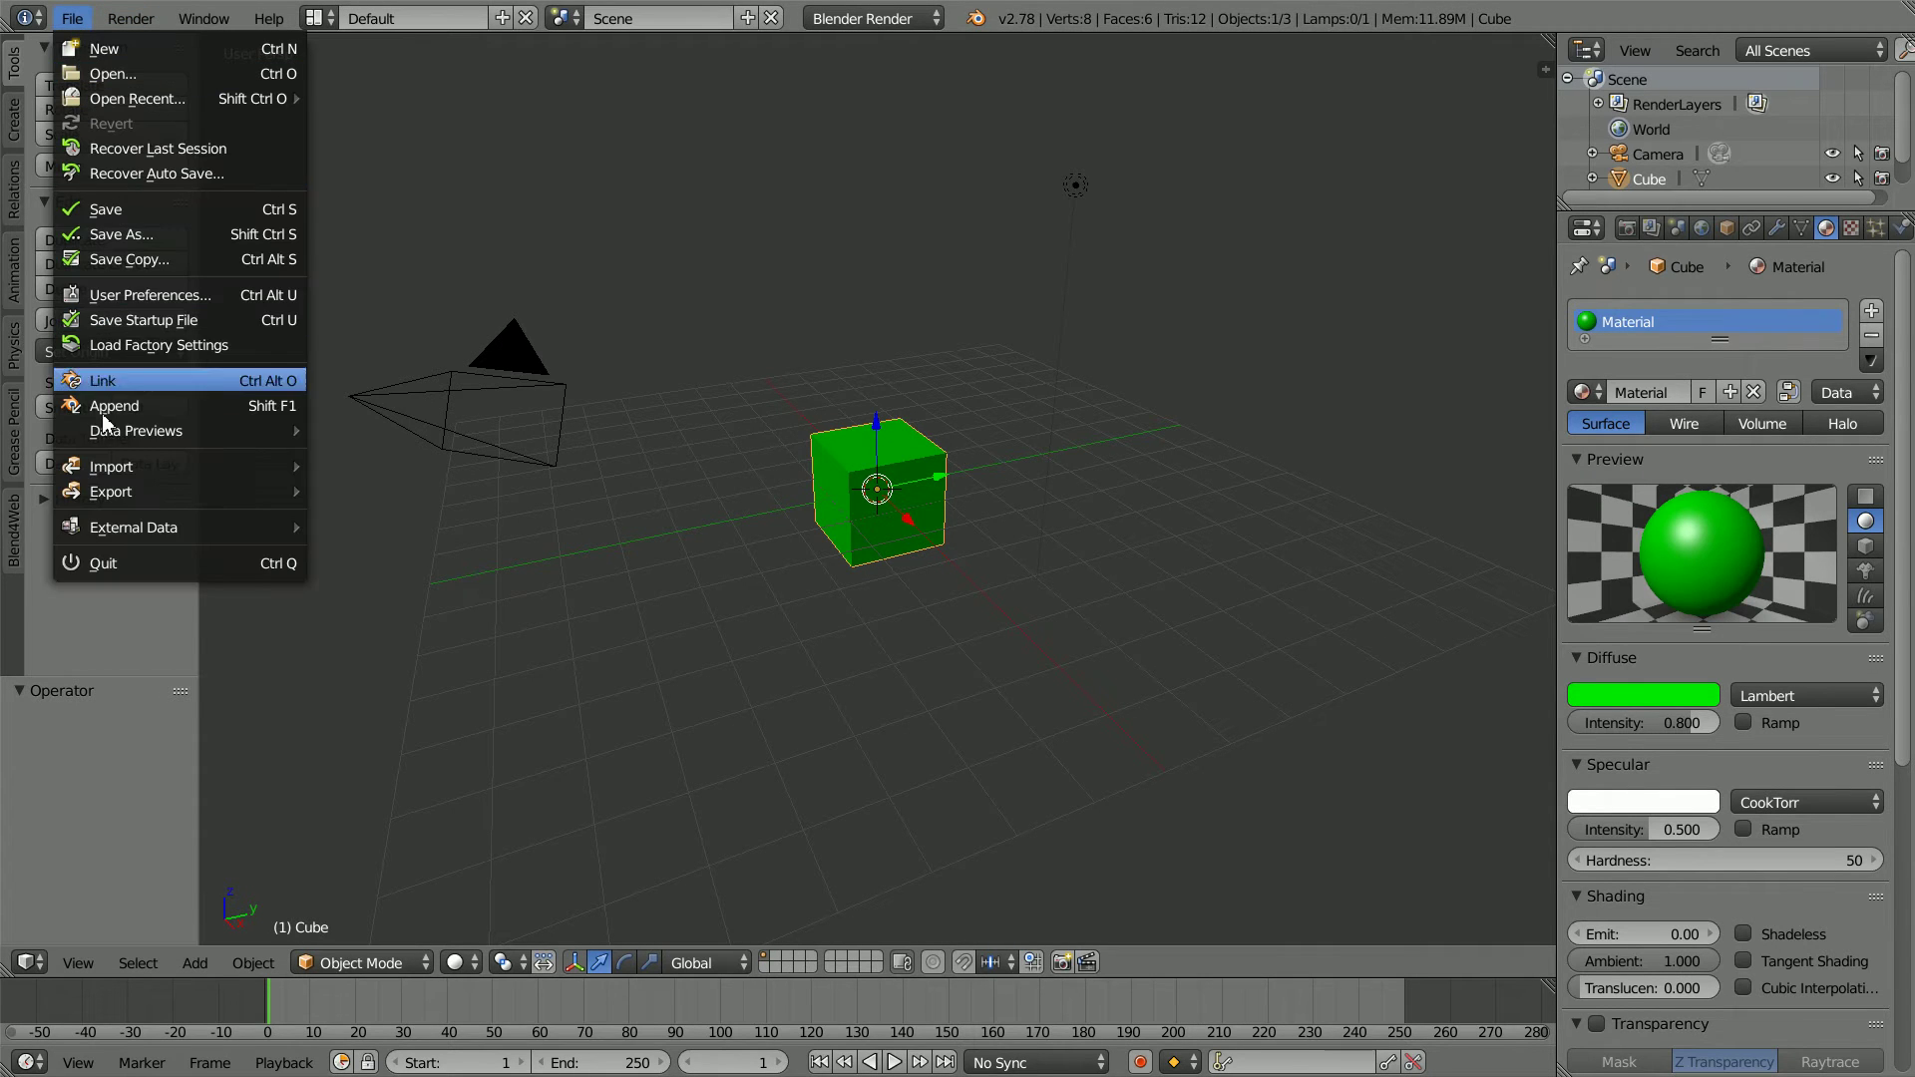
pyautogui.moveTo(100, 492)
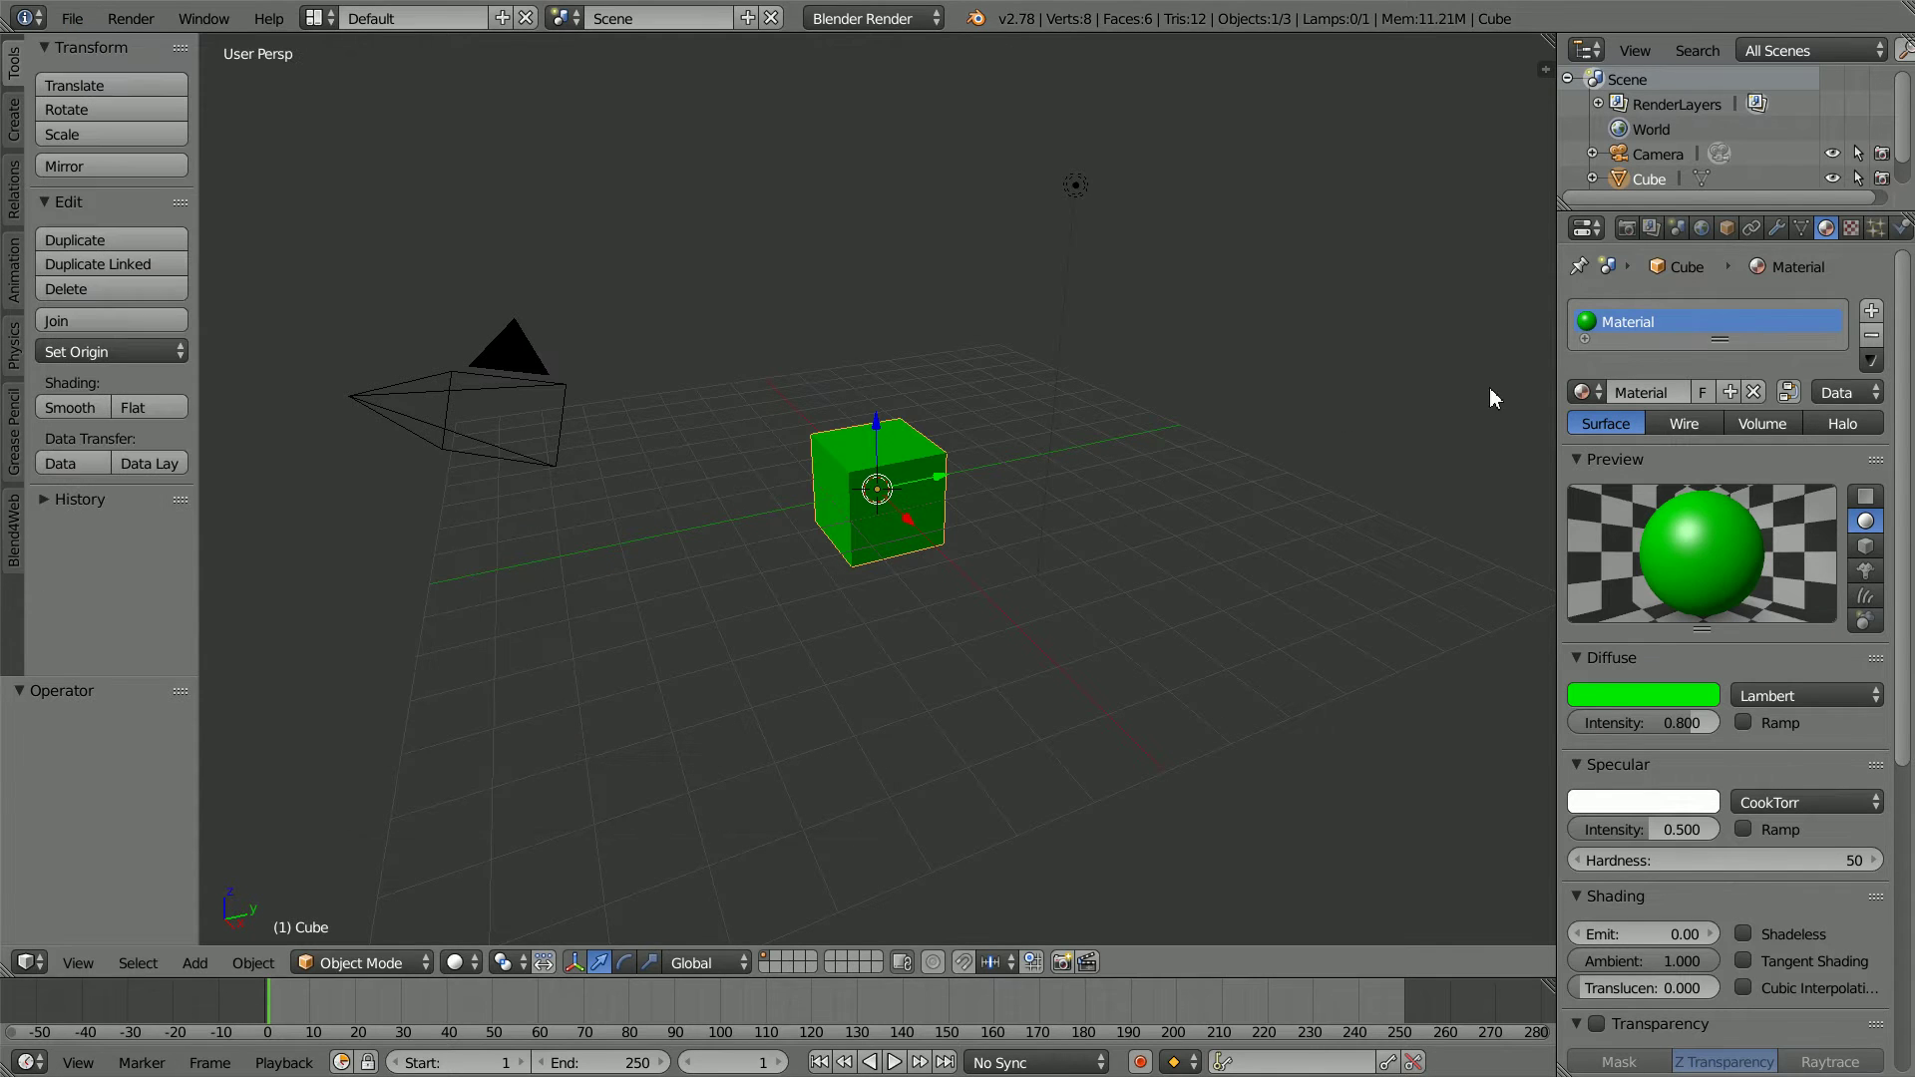
# Show the scene's render settings and switch the render engine to Blend4Web.
pyautogui.click(1626, 227)
pyautogui.click(873, 18)
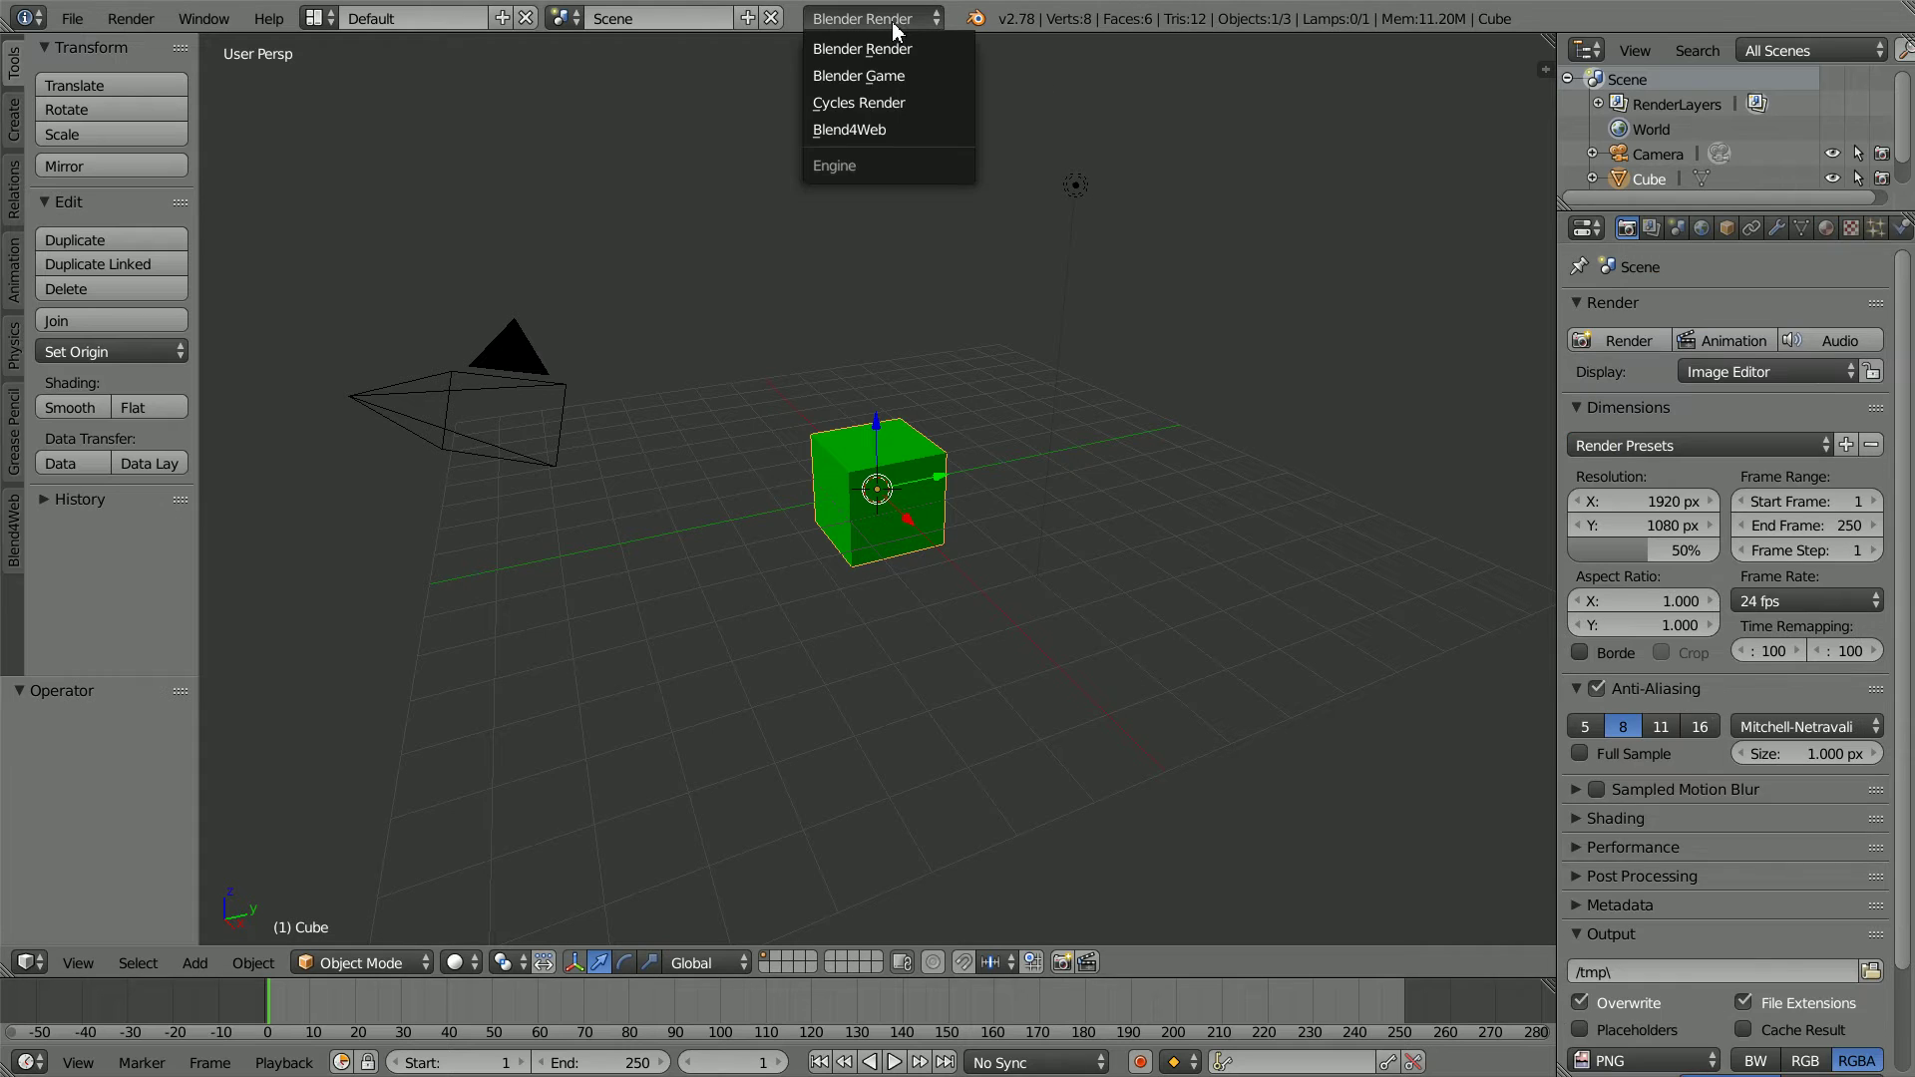
pyautogui.click(920, 131)
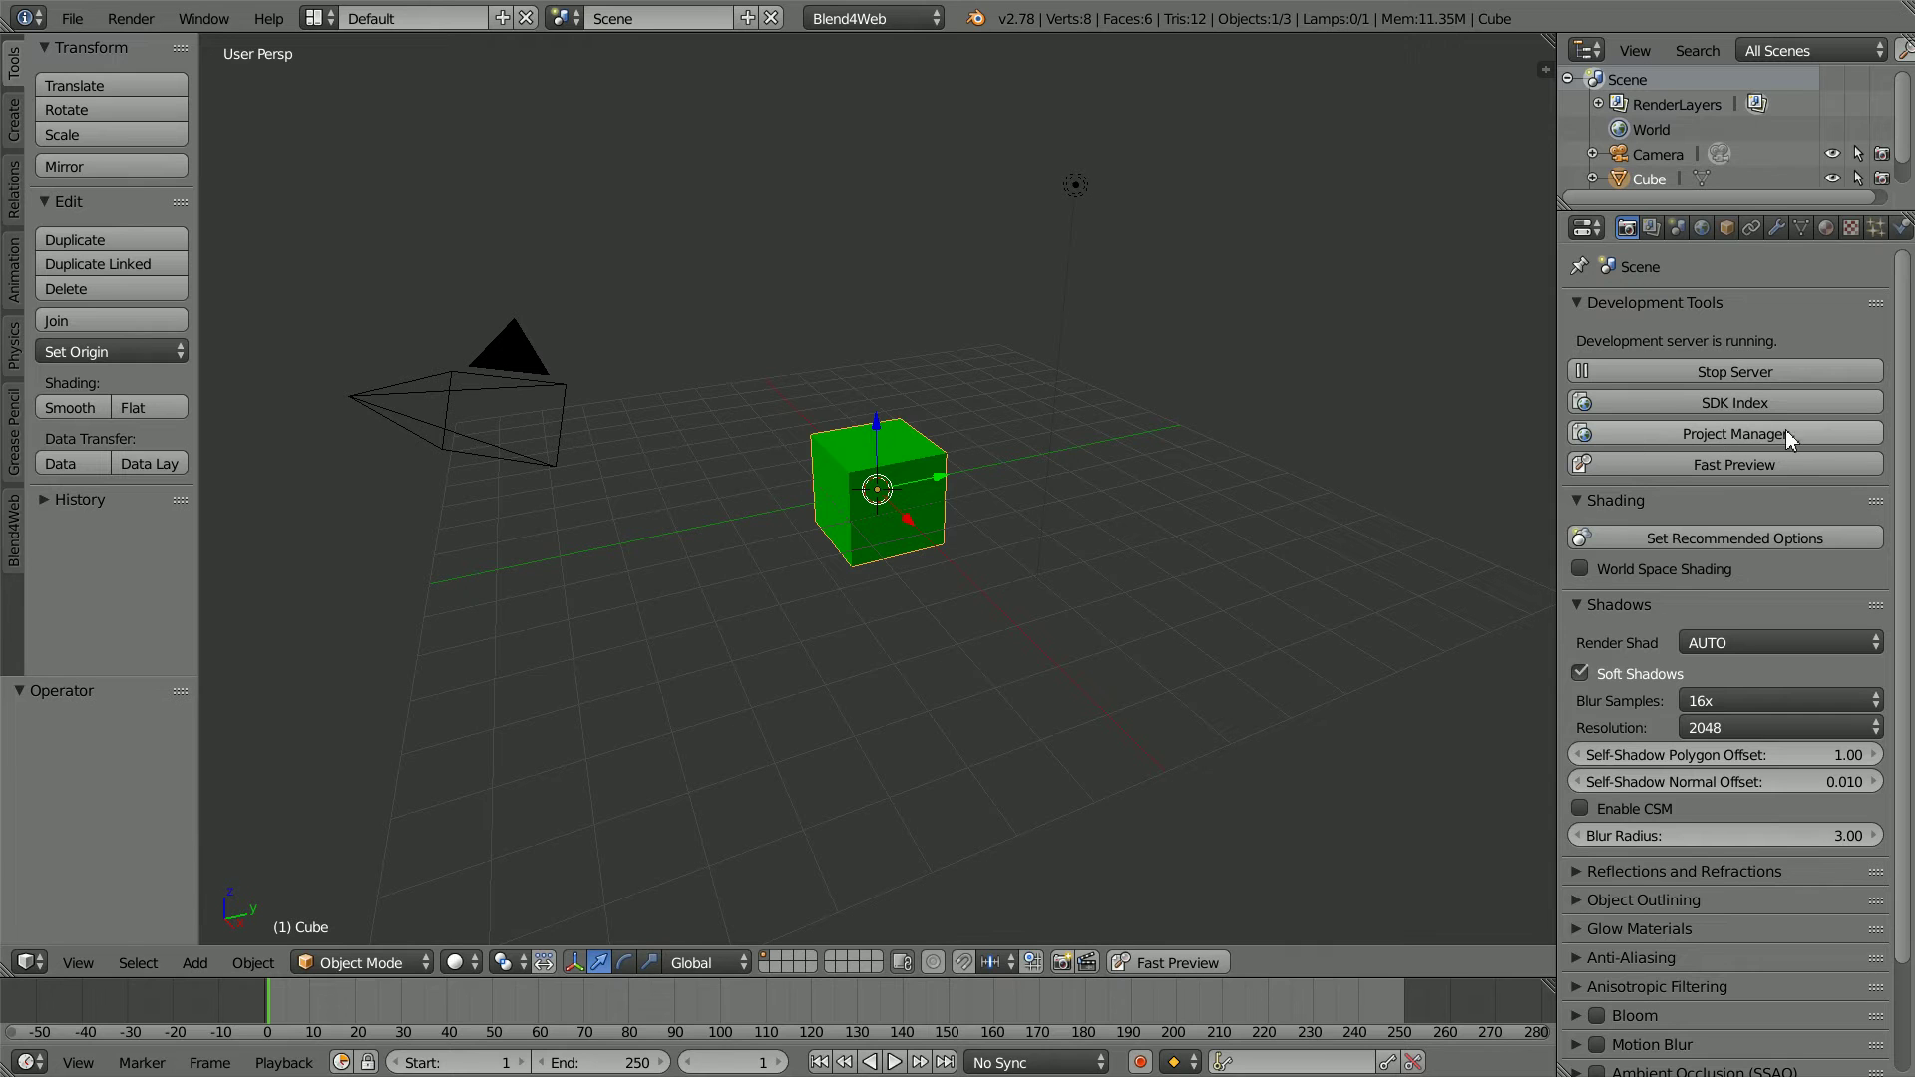
# Open the Blend4Web Project Manager in the browser, view the tmp_test2 development app and return to the project list.
pyautogui.click(1811, 431)
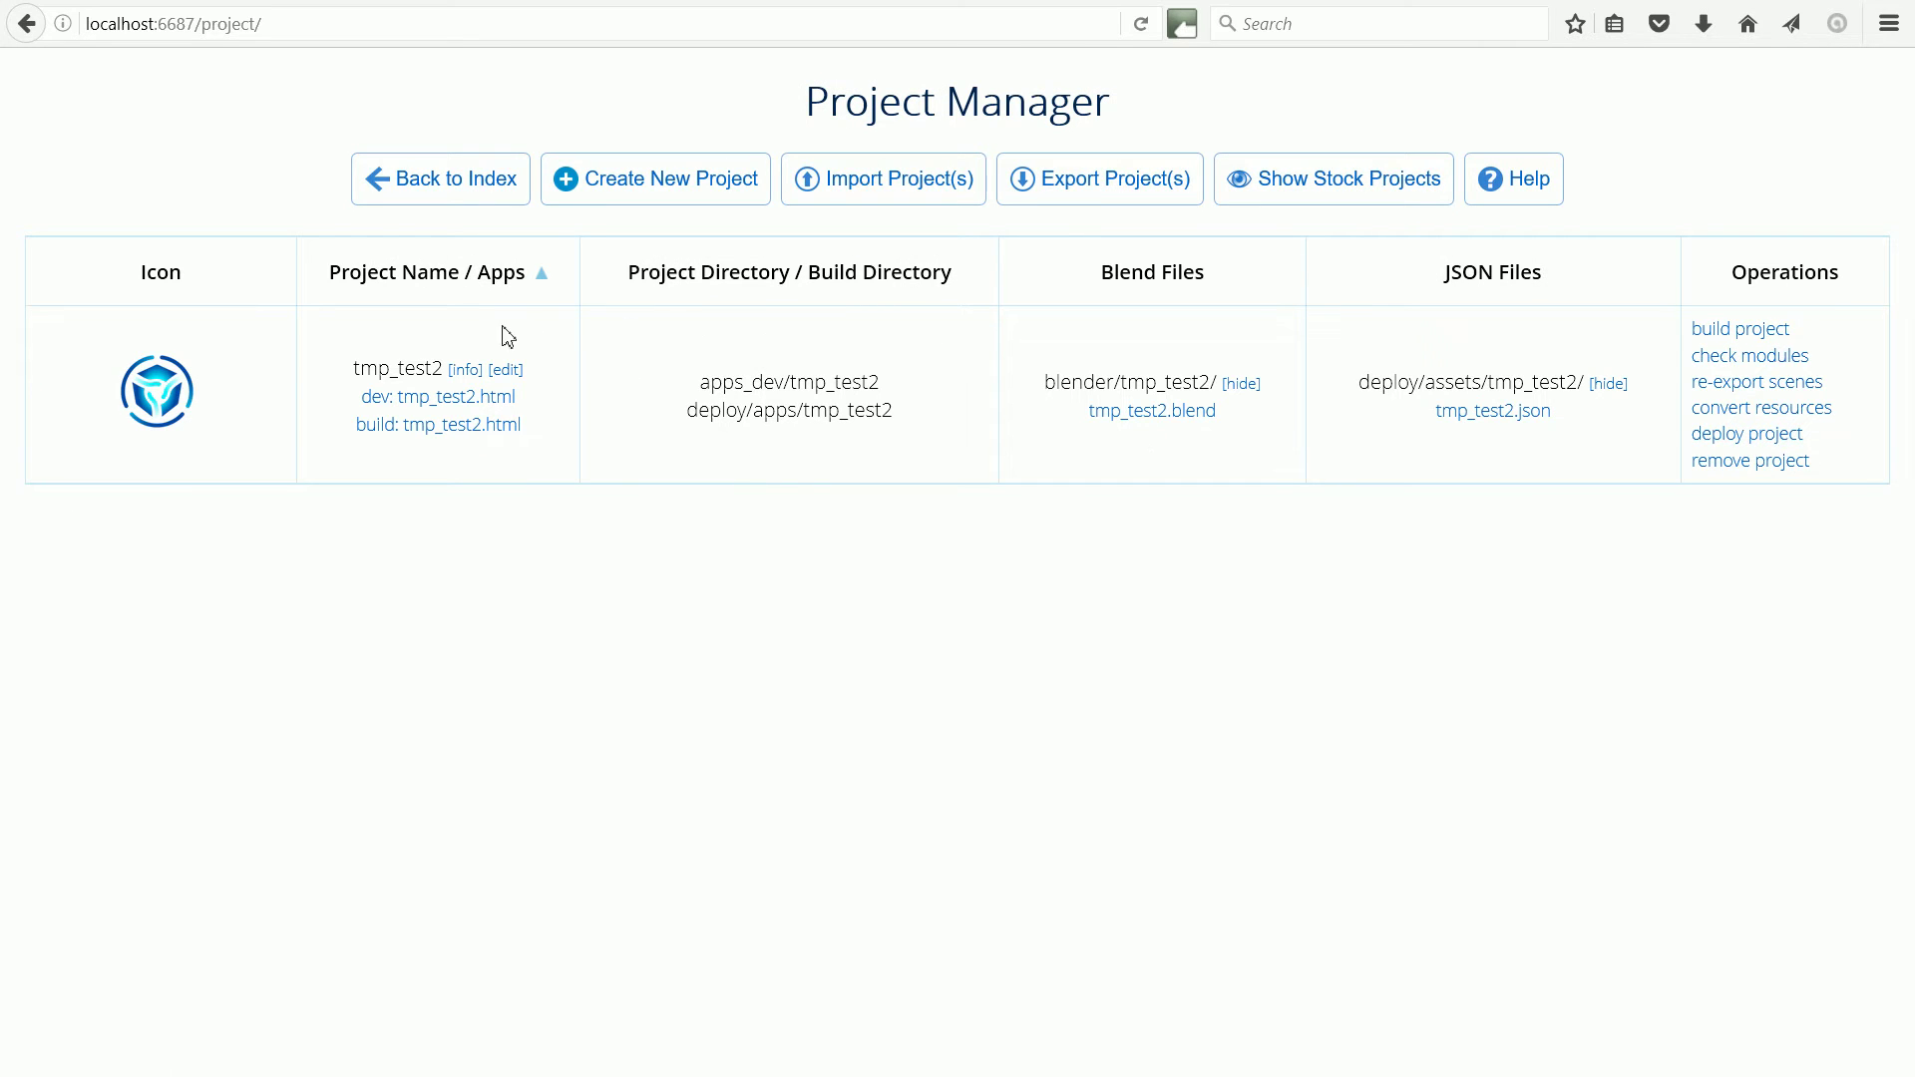
pyautogui.click(468, 399)
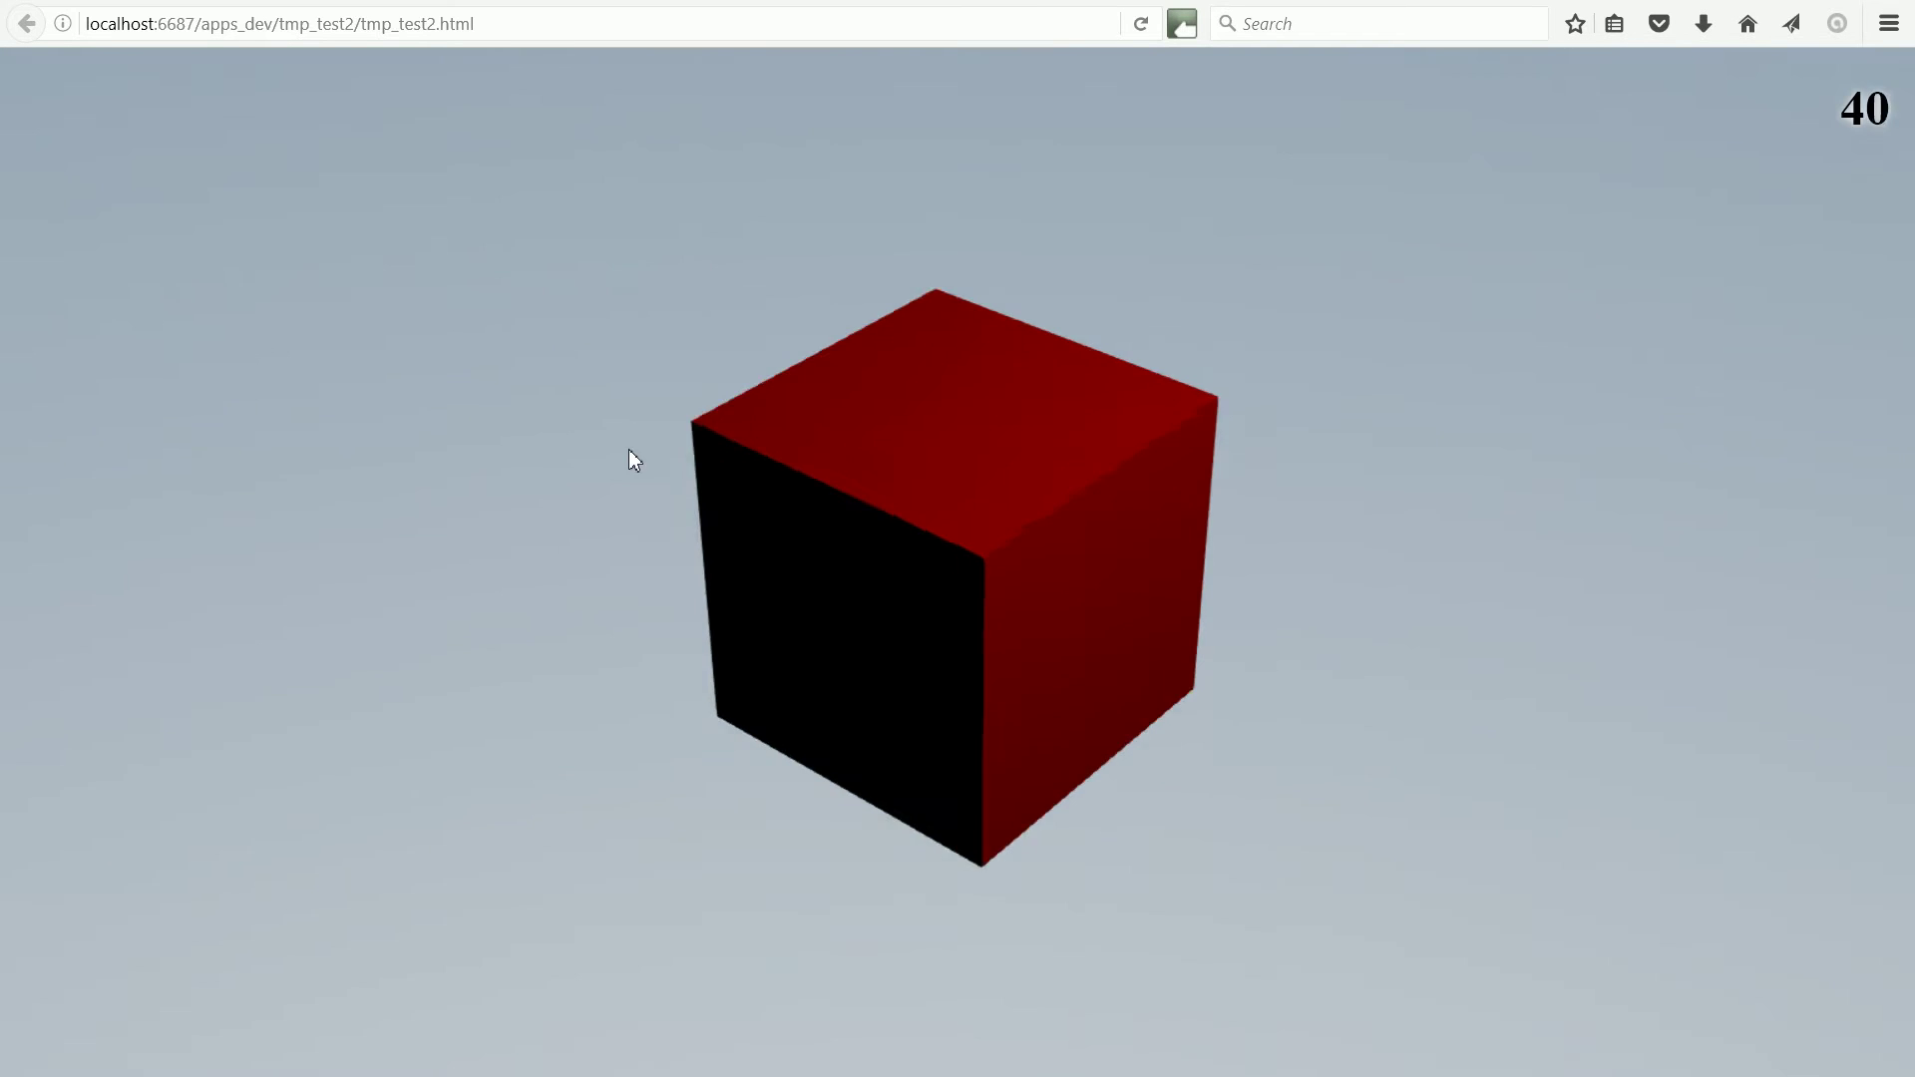
pyautogui.hotkey('alt', 'Left')
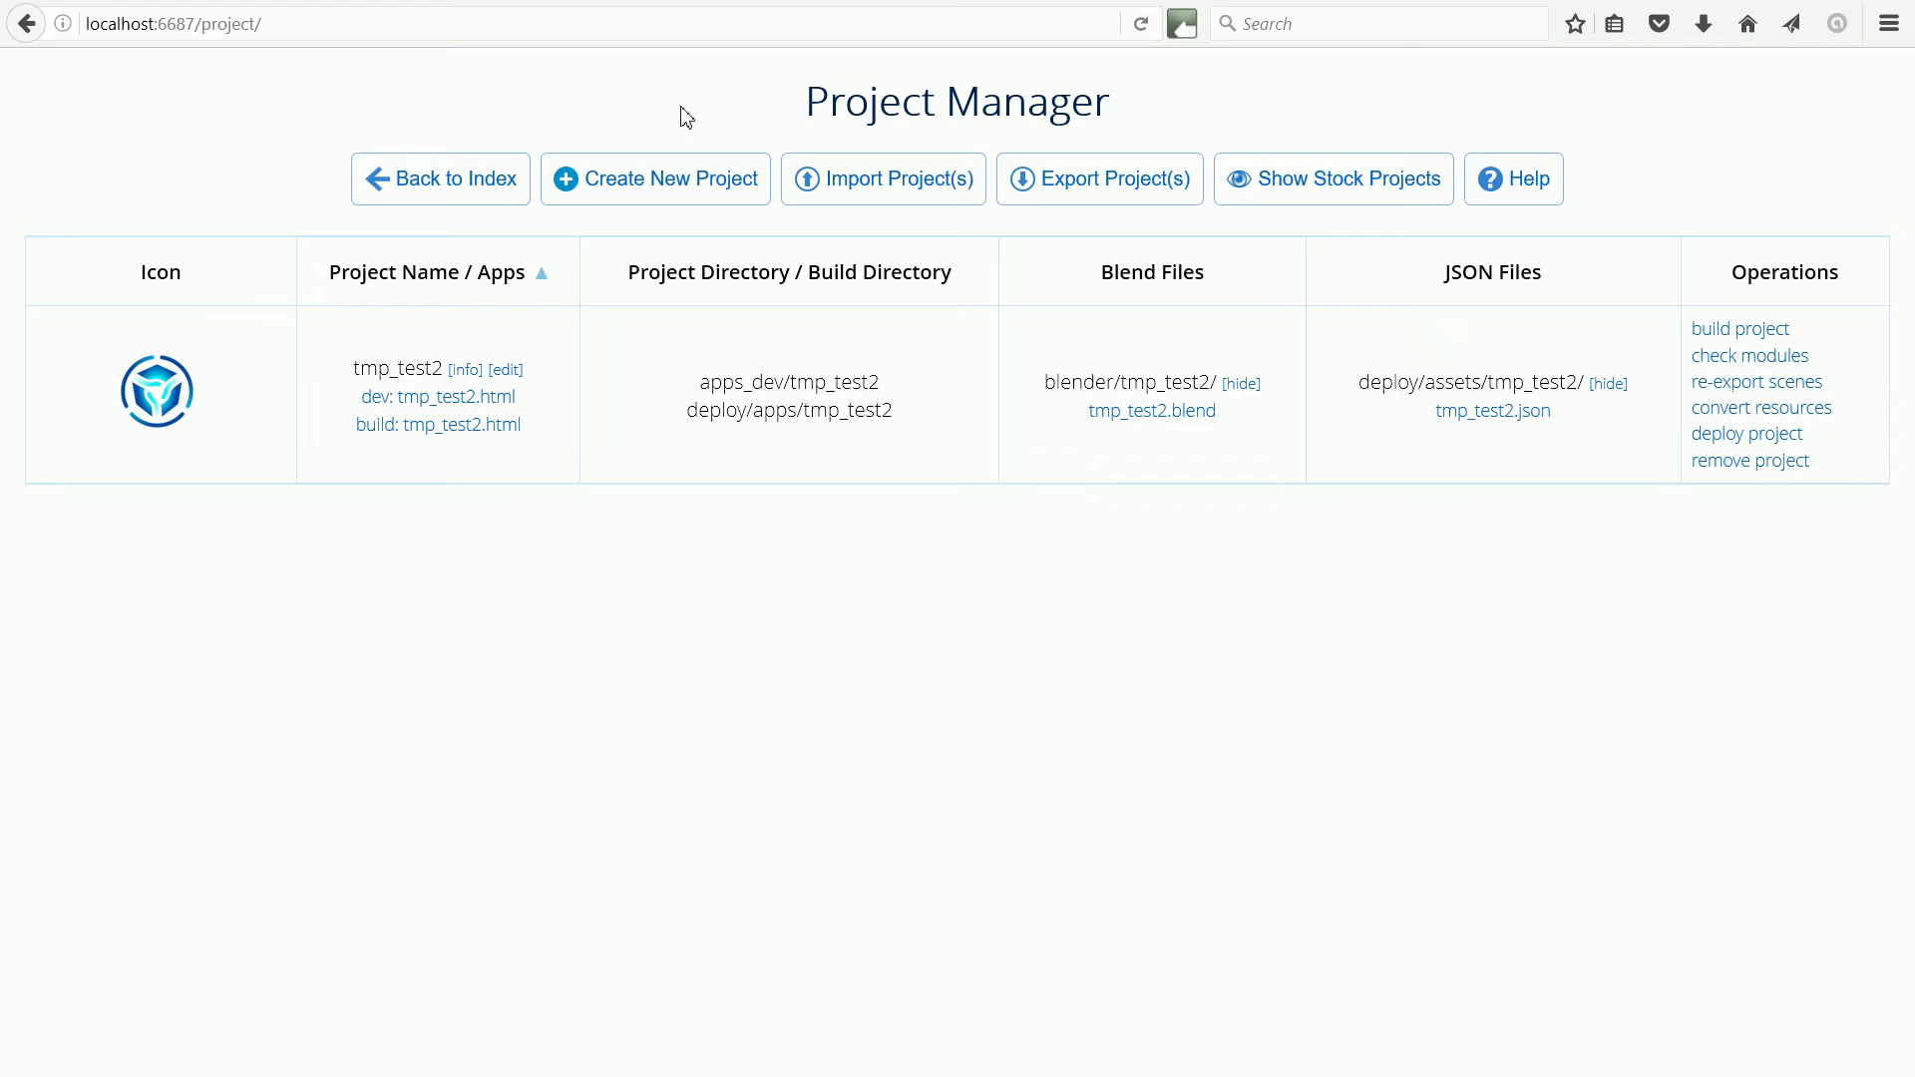
# Create a new project named myGreenCube with application and scene starter files, and return to the project list.
pyautogui.click(749, 187)
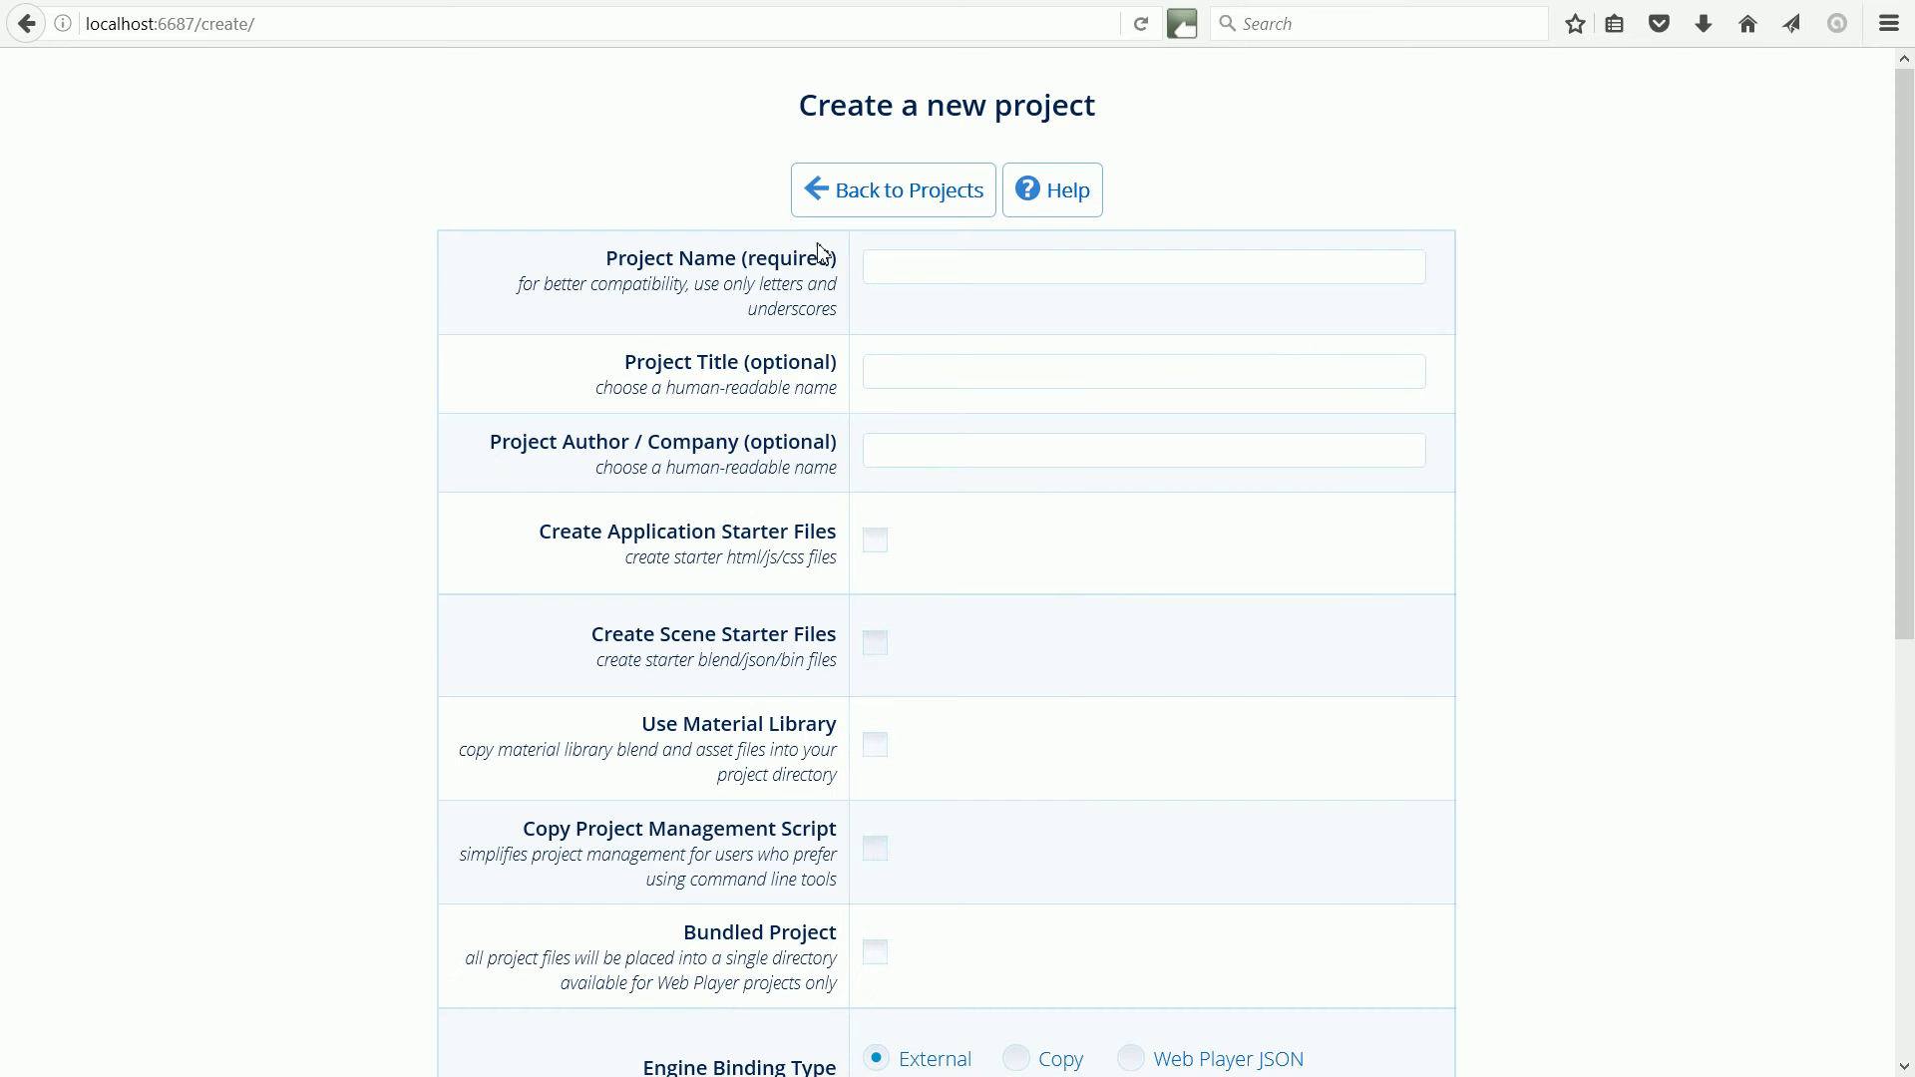
pyautogui.write('m')
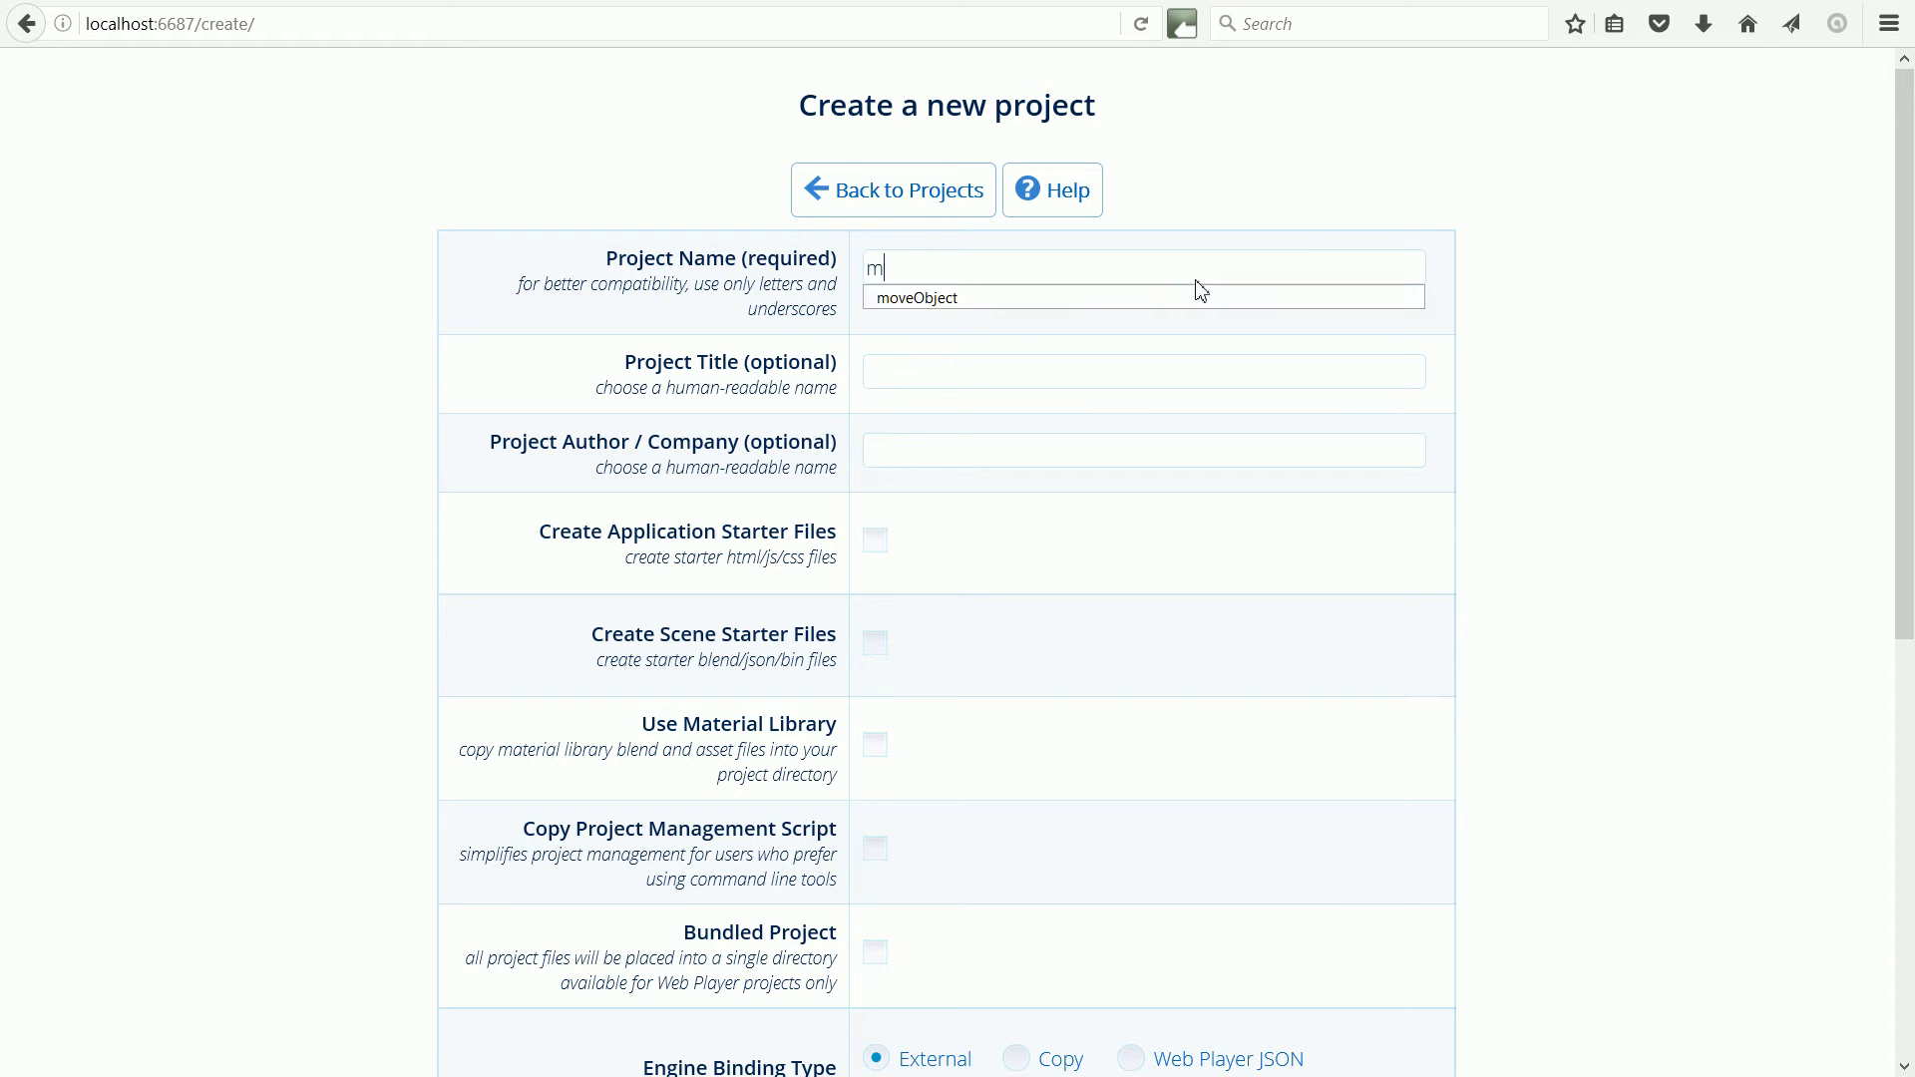
pyautogui.write('yGreenCube')
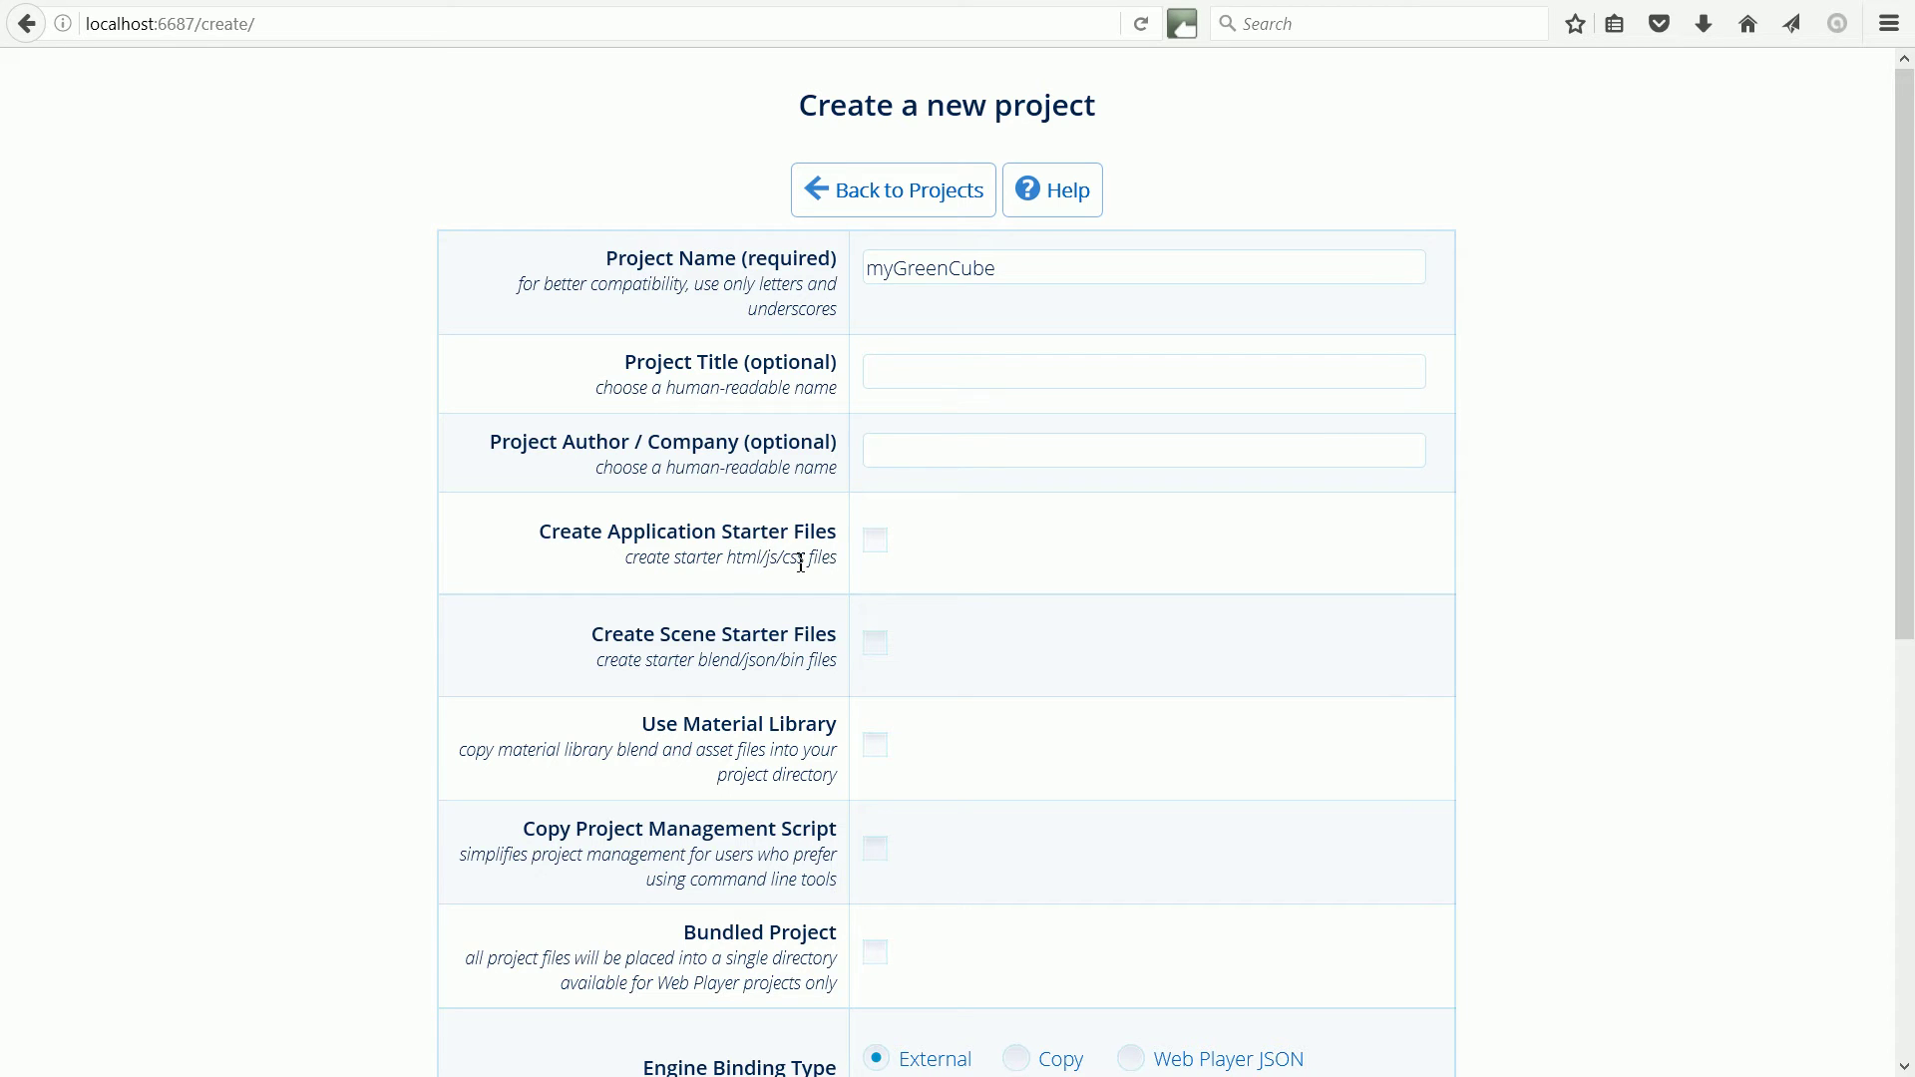
pyautogui.click(877, 547)
pyautogui.click(876, 643)
pyautogui.scroll(-5, 1073, 684)
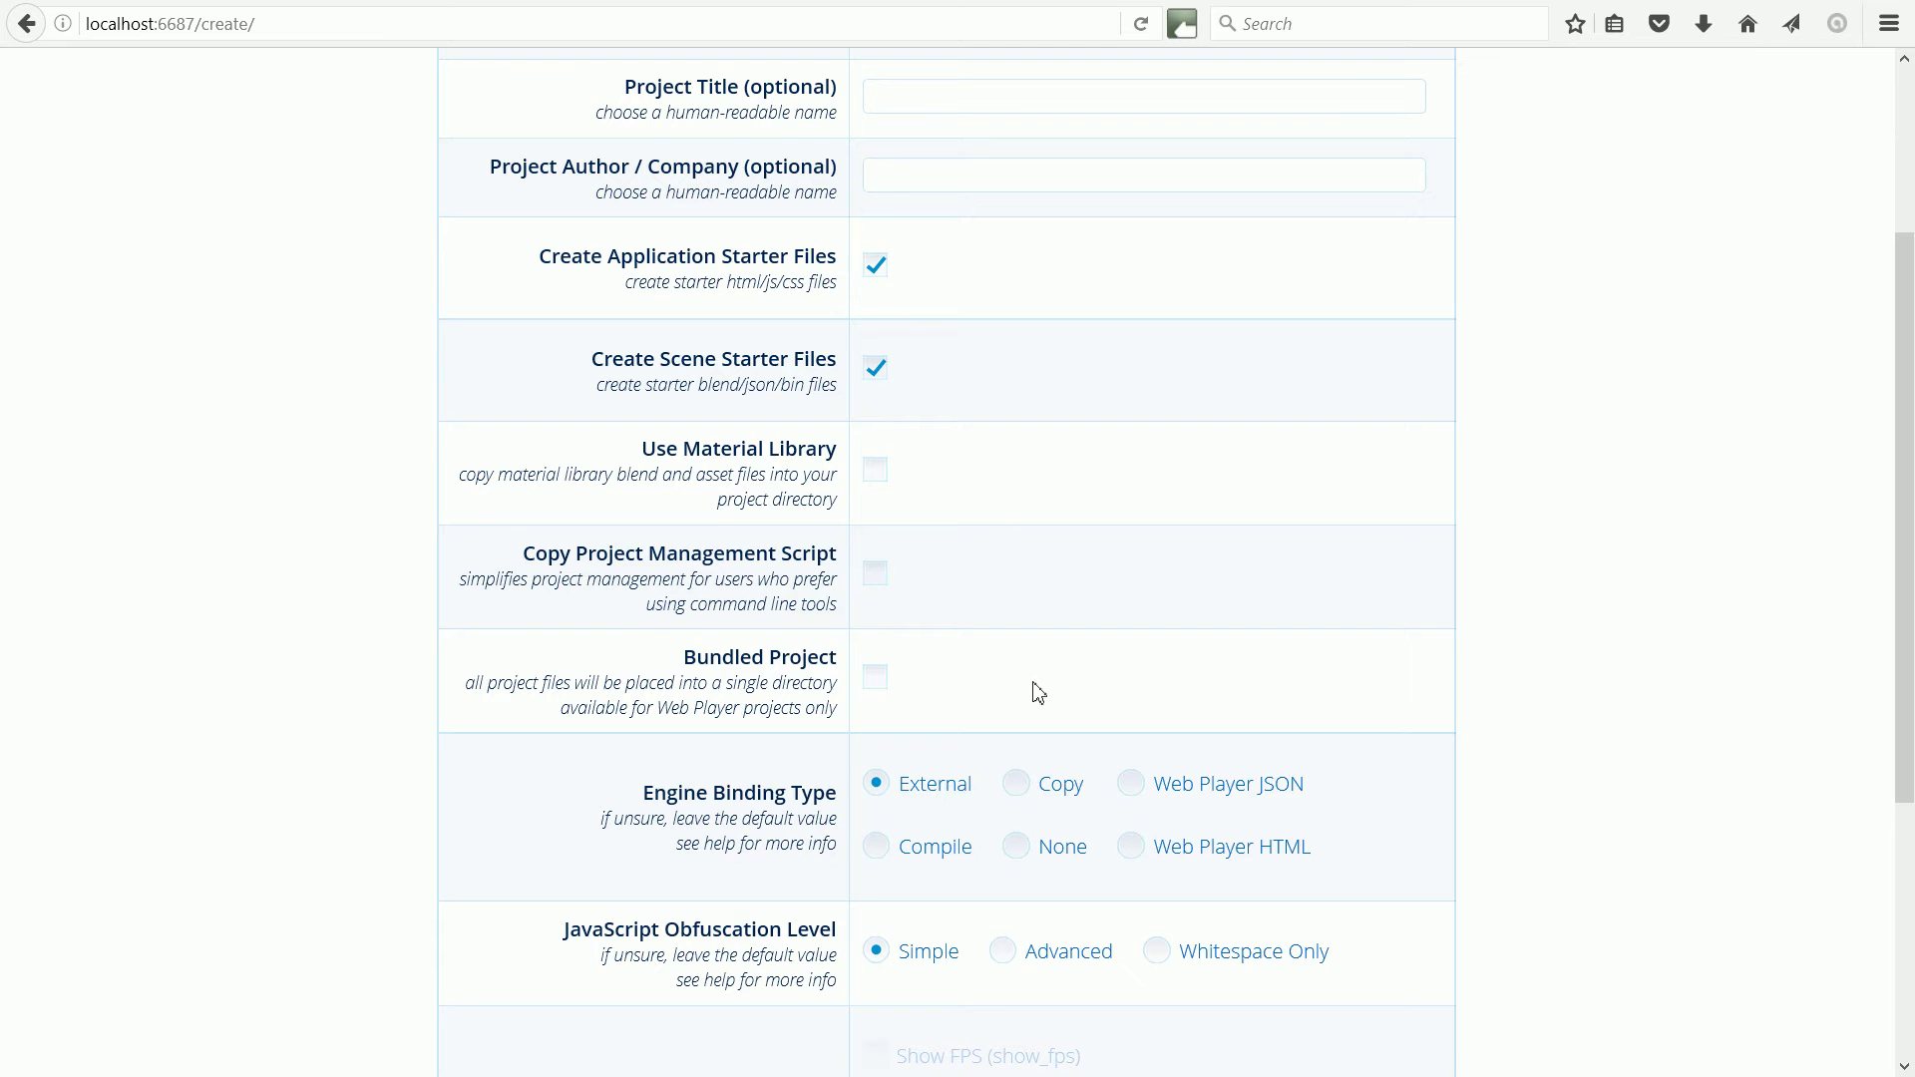
pyautogui.scroll(-4, 1037, 692)
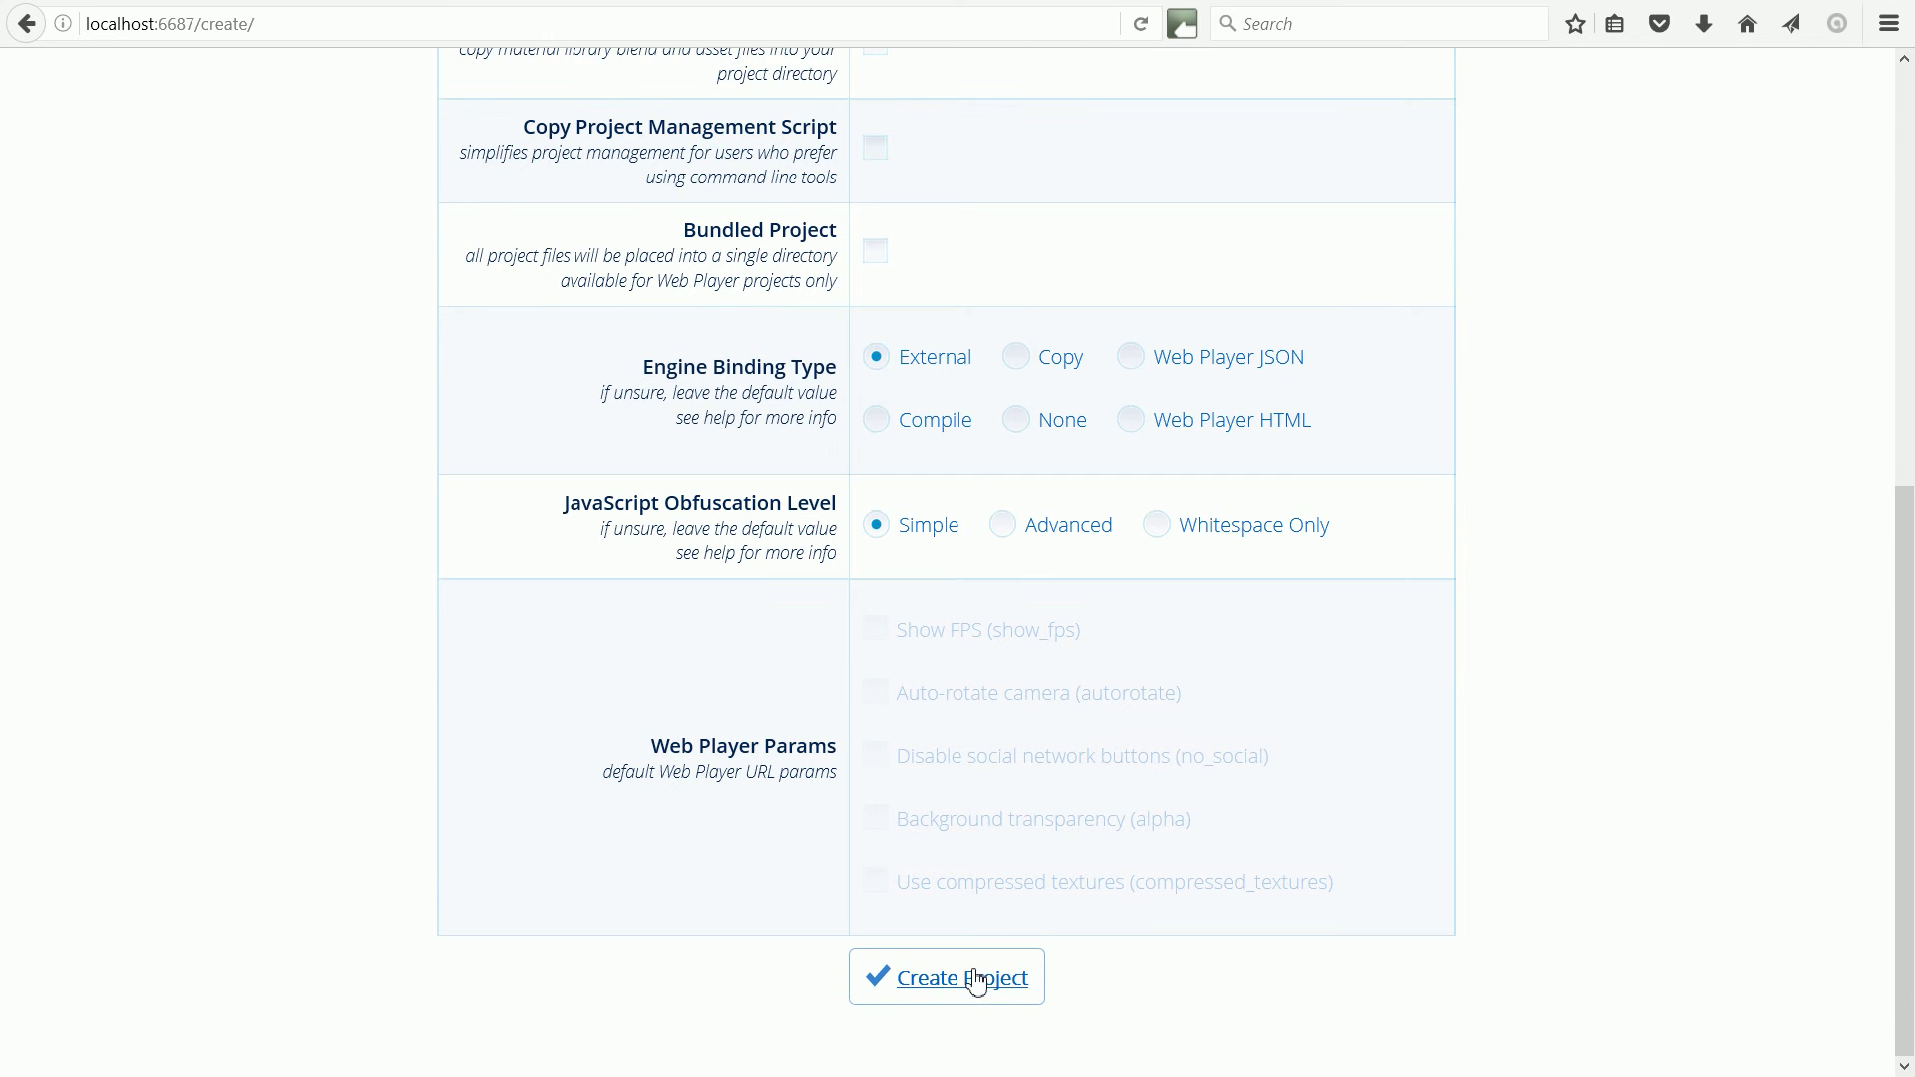
pyautogui.click(977, 984)
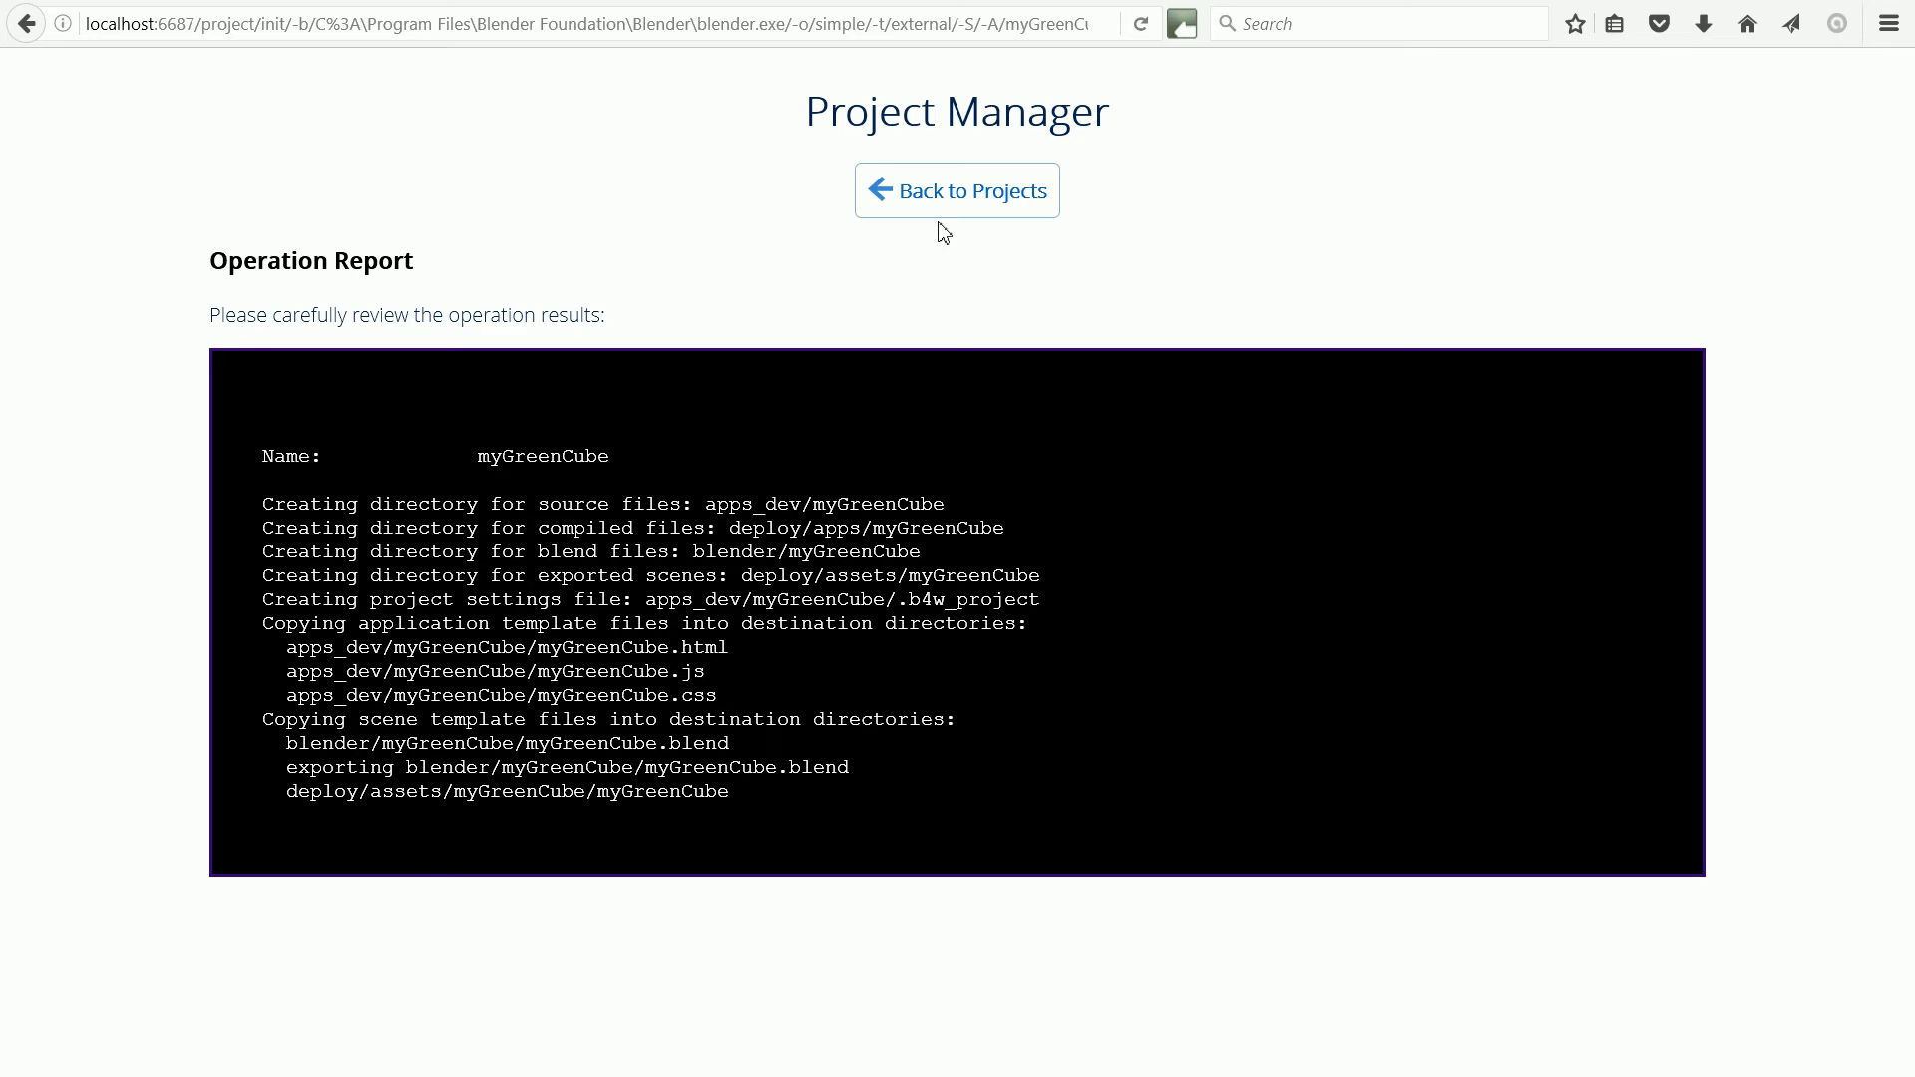
pyautogui.click(941, 197)
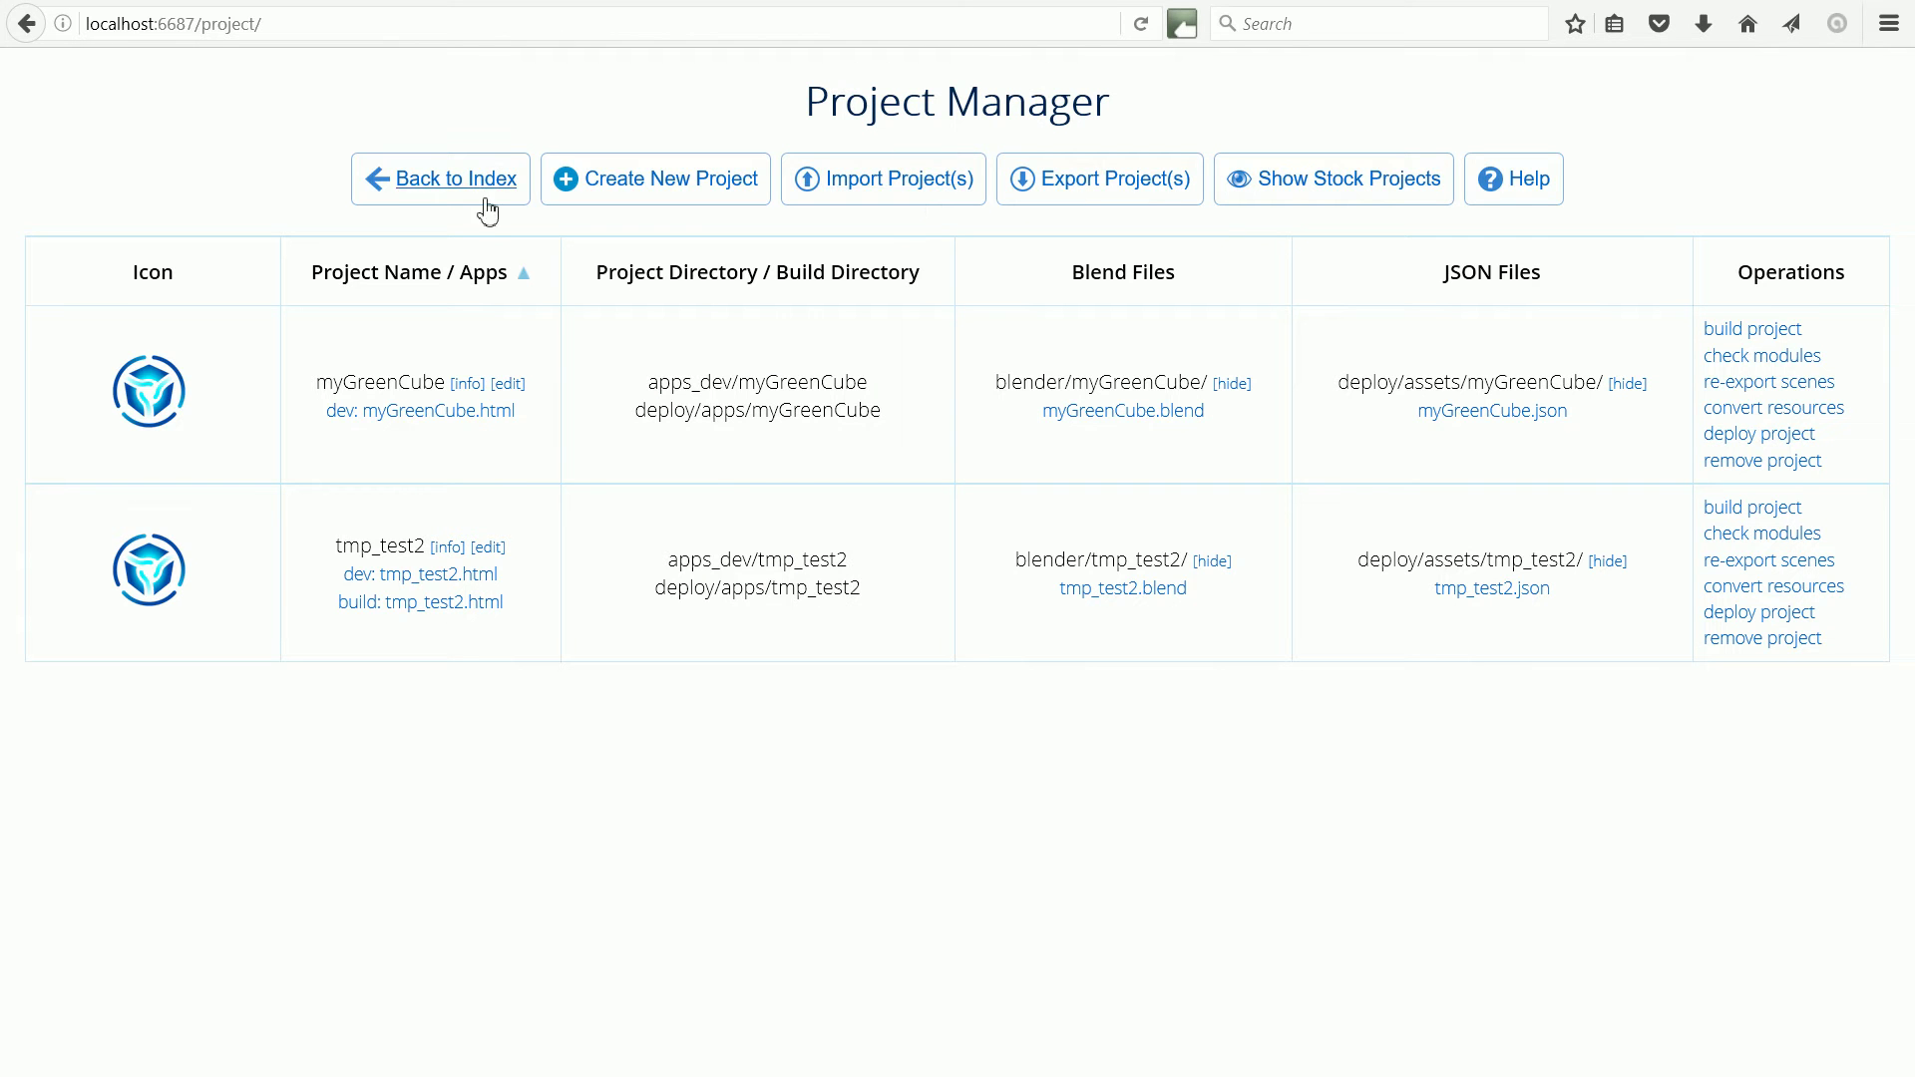
# Preview the myGreenCube development app, orbit around its cube and return to the project list.
pyautogui.click(466, 419)
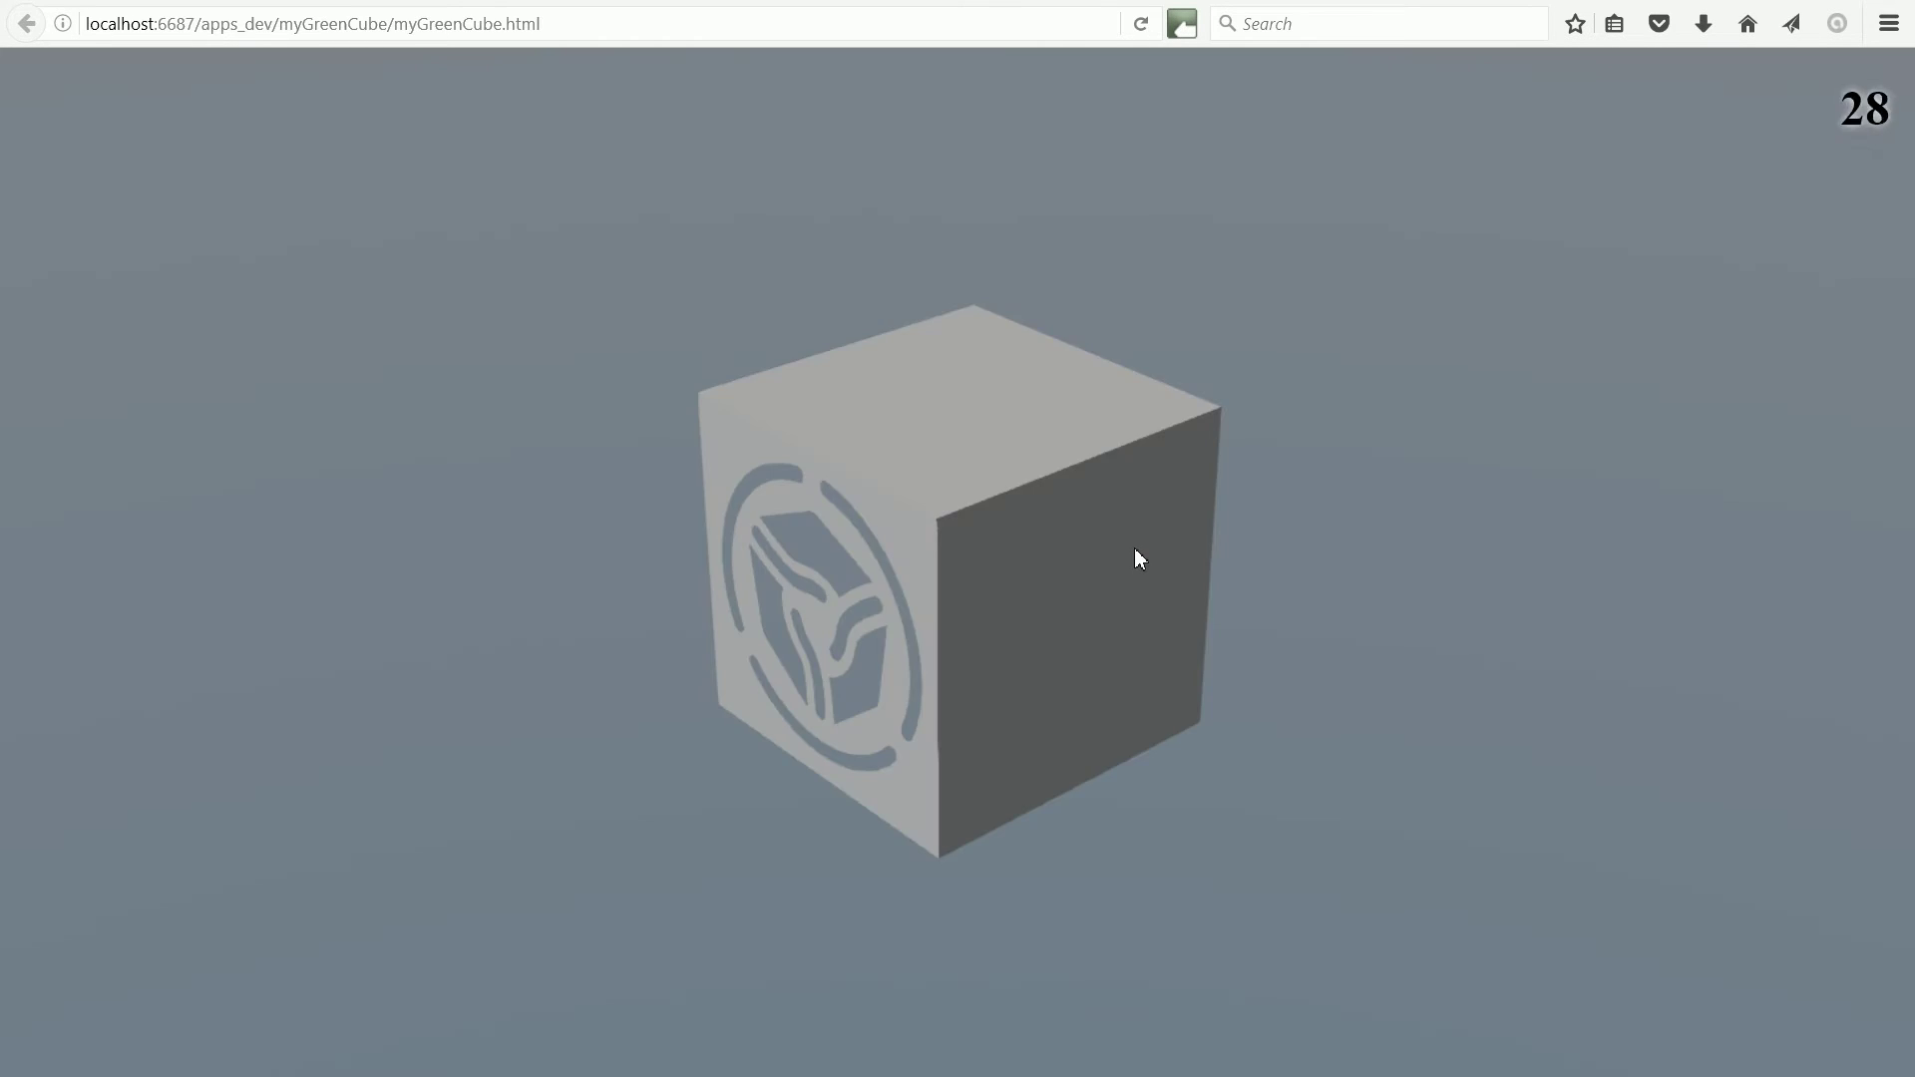
pyautogui.moveTo(412, 528); pyautogui.dragTo(931, 273)
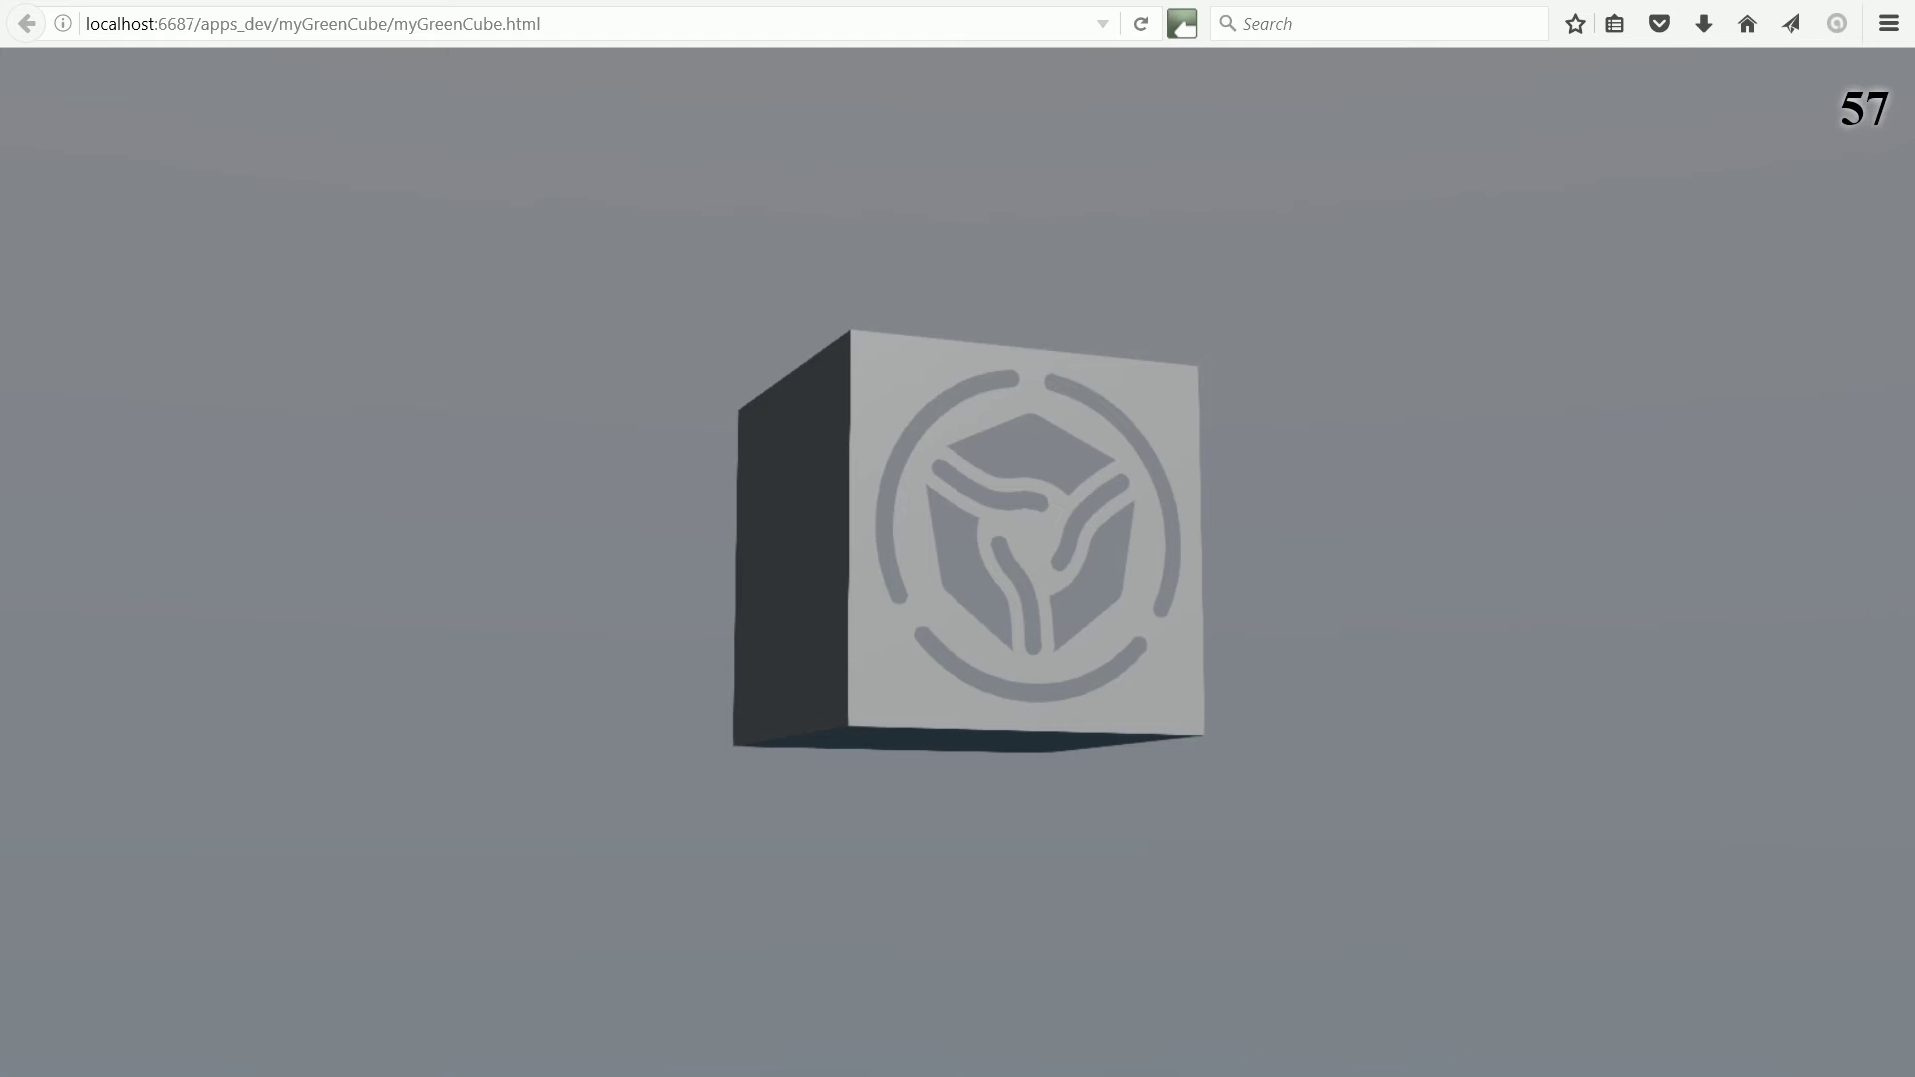
pyautogui.hotkey('alt', 'Left')
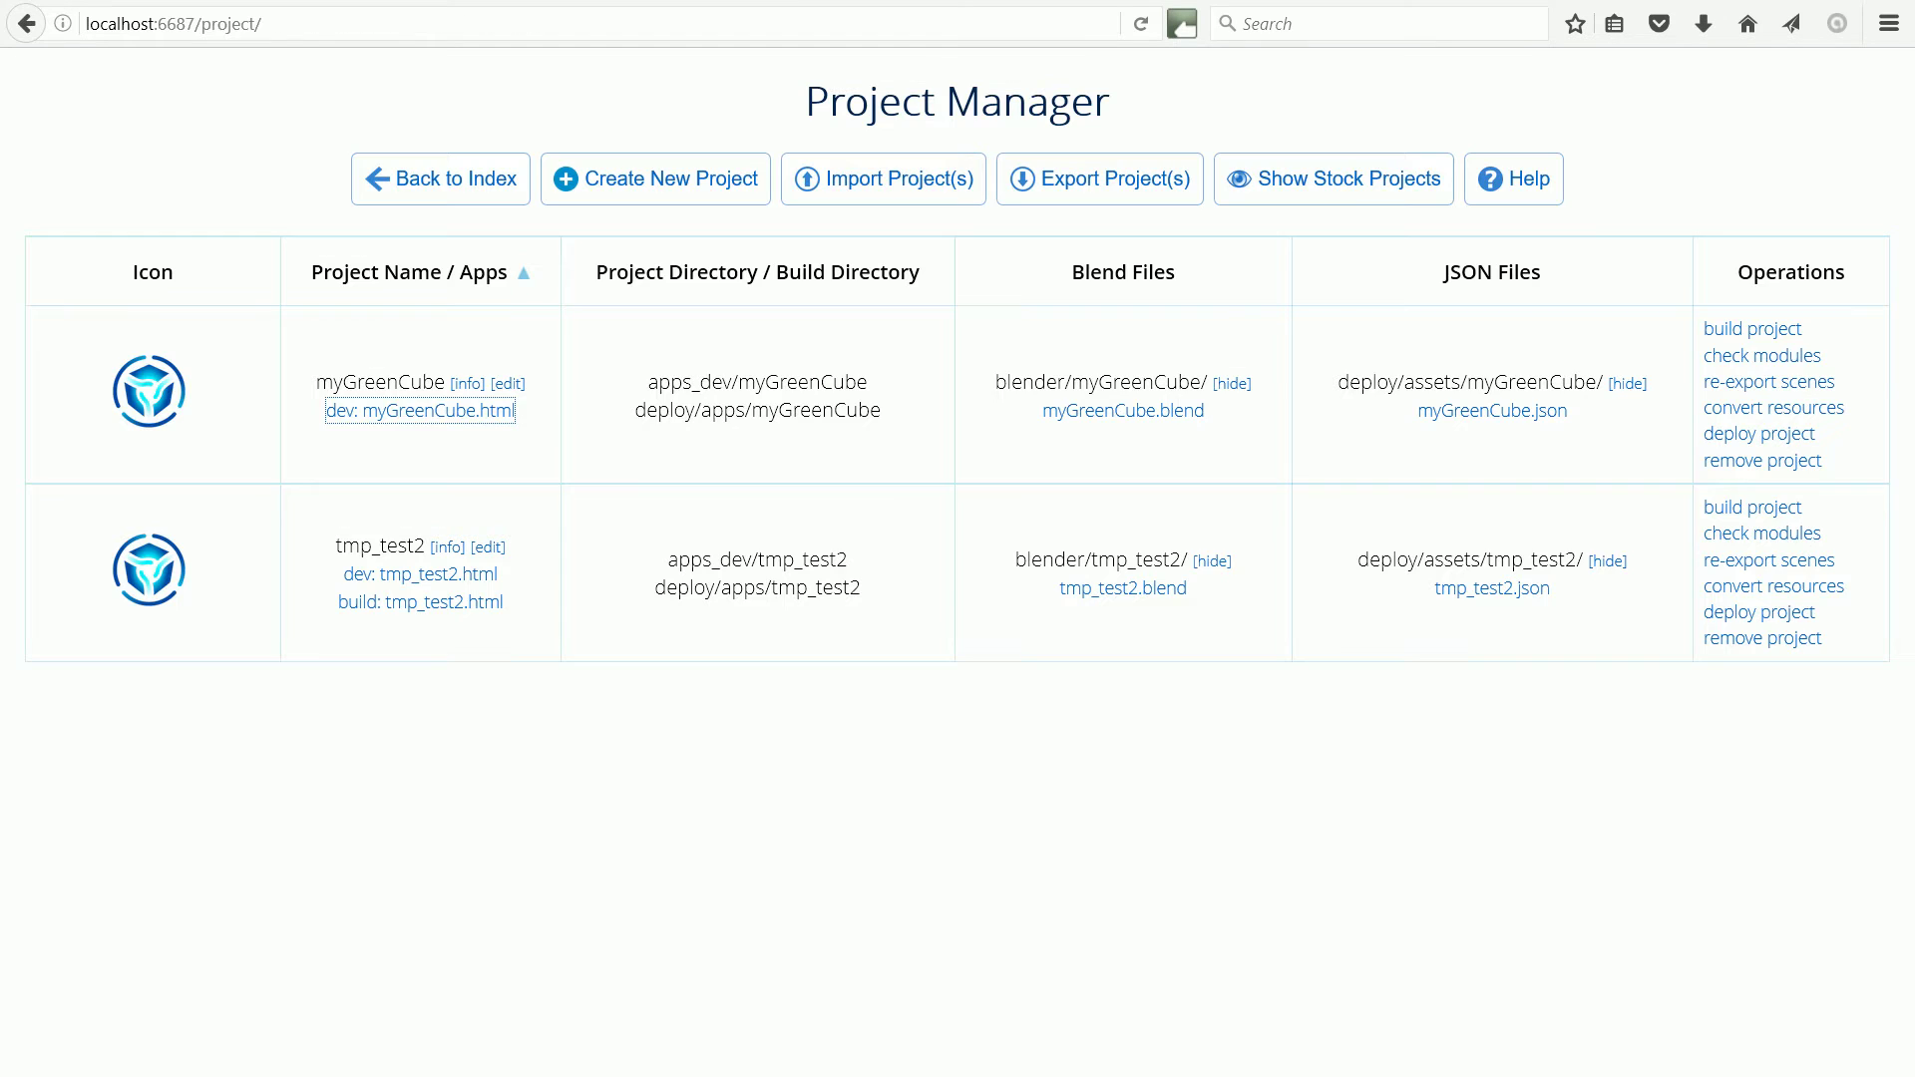
# Open myGreenCube's .b4w_project file for editing, enter the author's name in the info section and save the file.
pyautogui.click(518, 391)
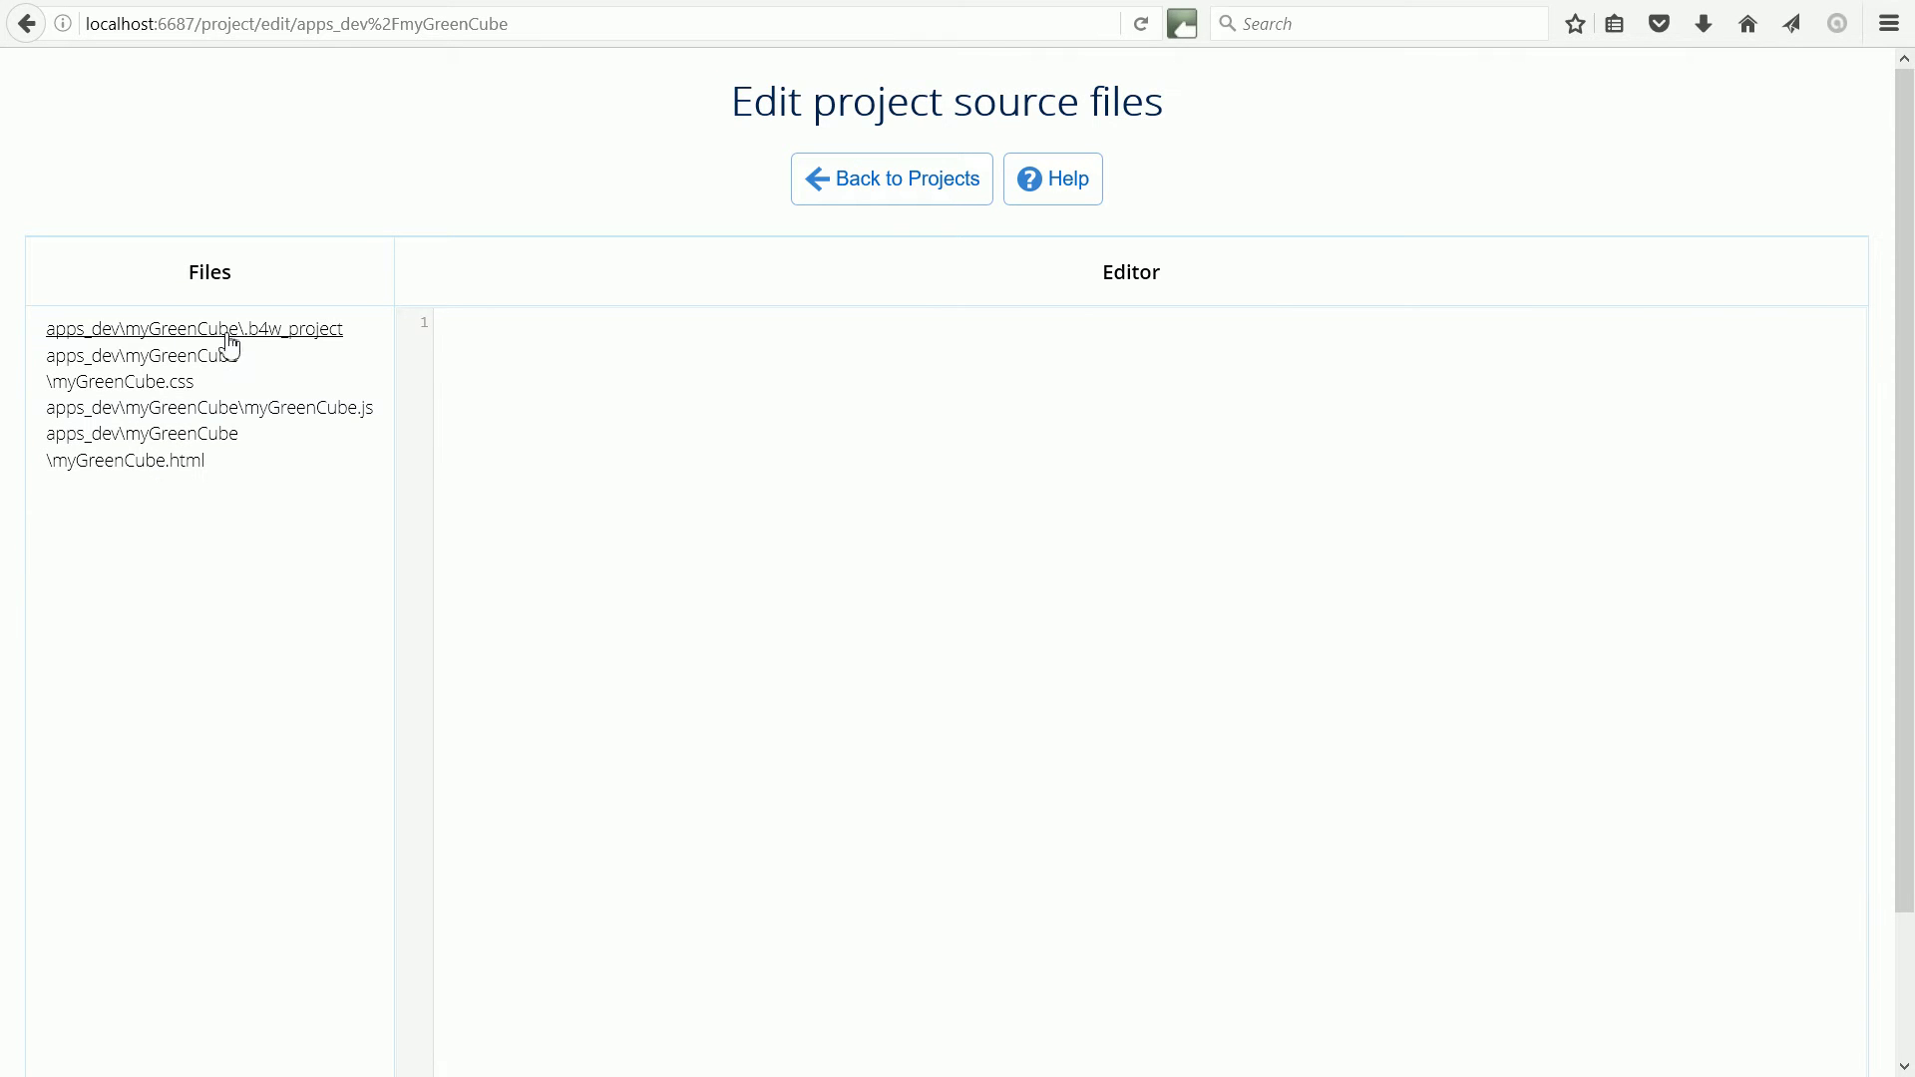
pyautogui.click(310, 334)
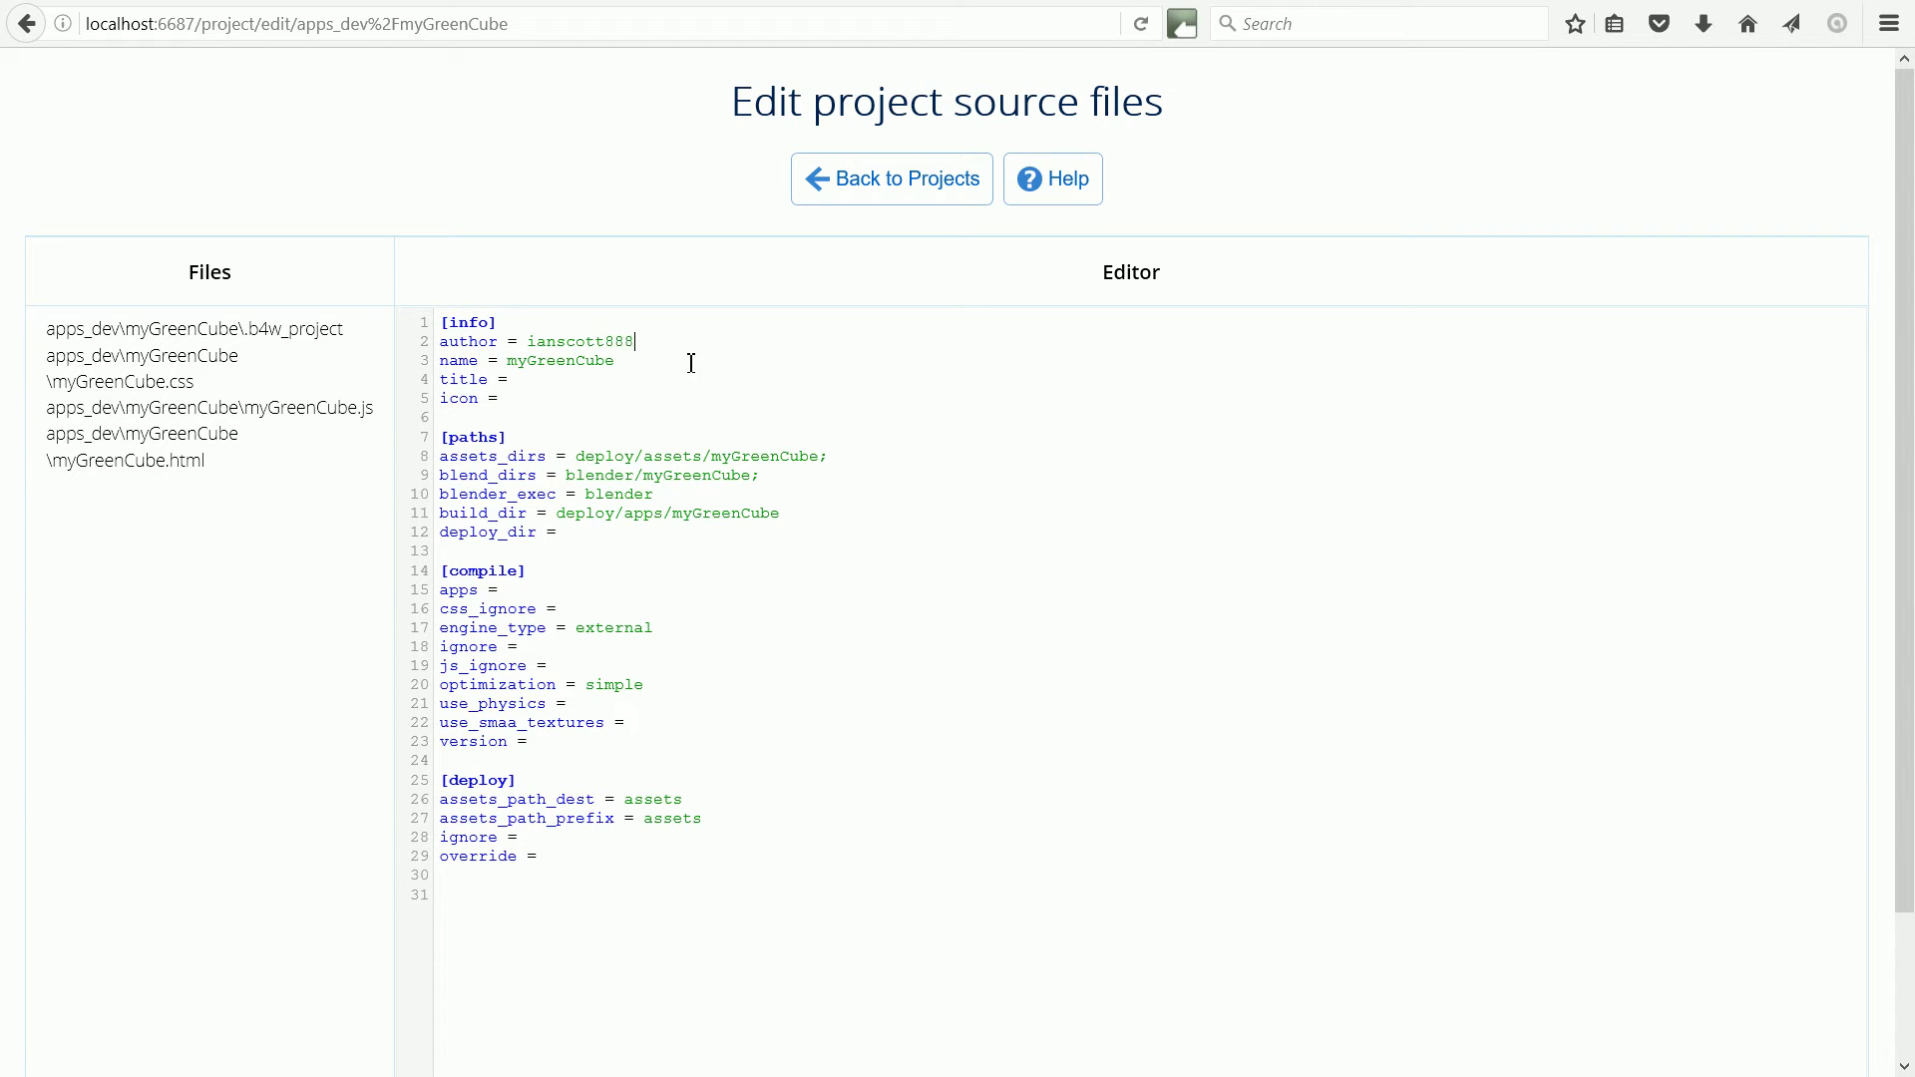
pyautogui.scroll(-3, 748, 385)
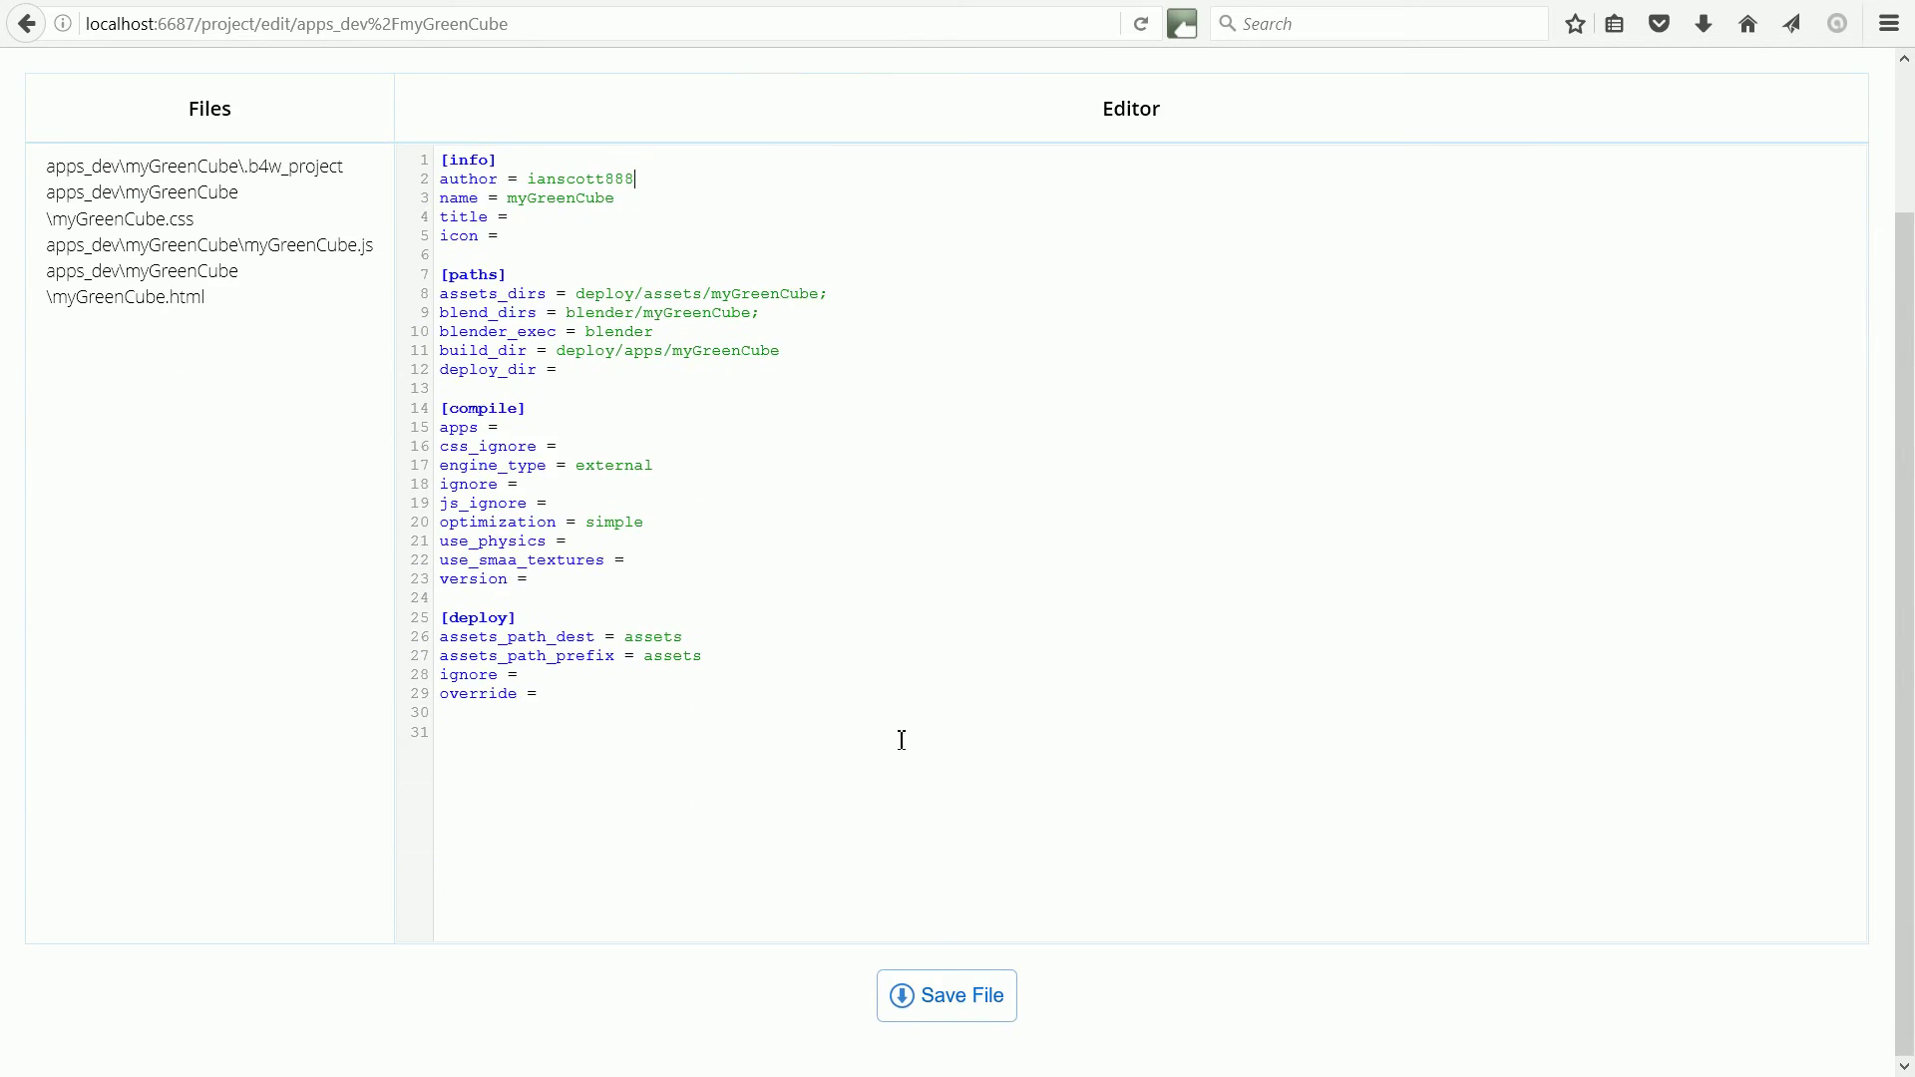
pyautogui.click(953, 997)
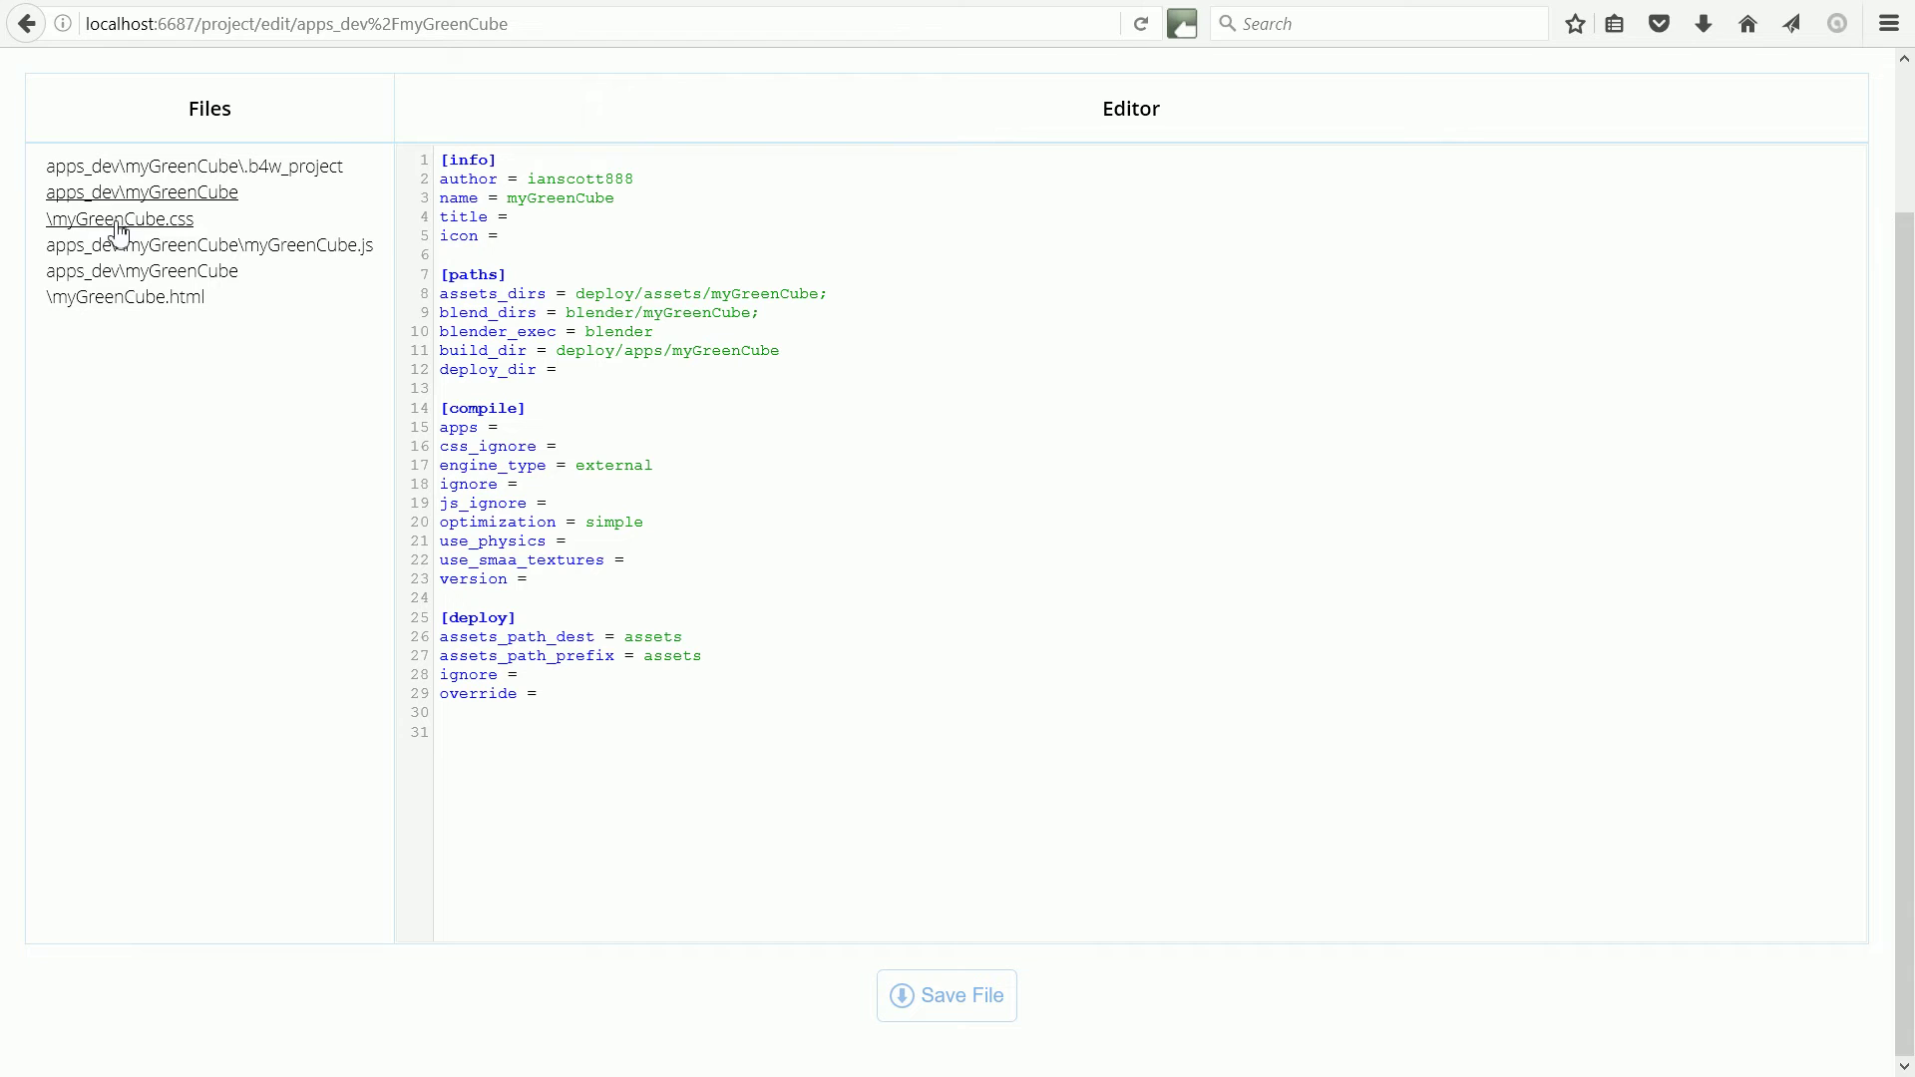
# Review myGreenCube.css, and examine the module imports and m_app.init options in myGreenCube.js.
pyautogui.click(156, 233)
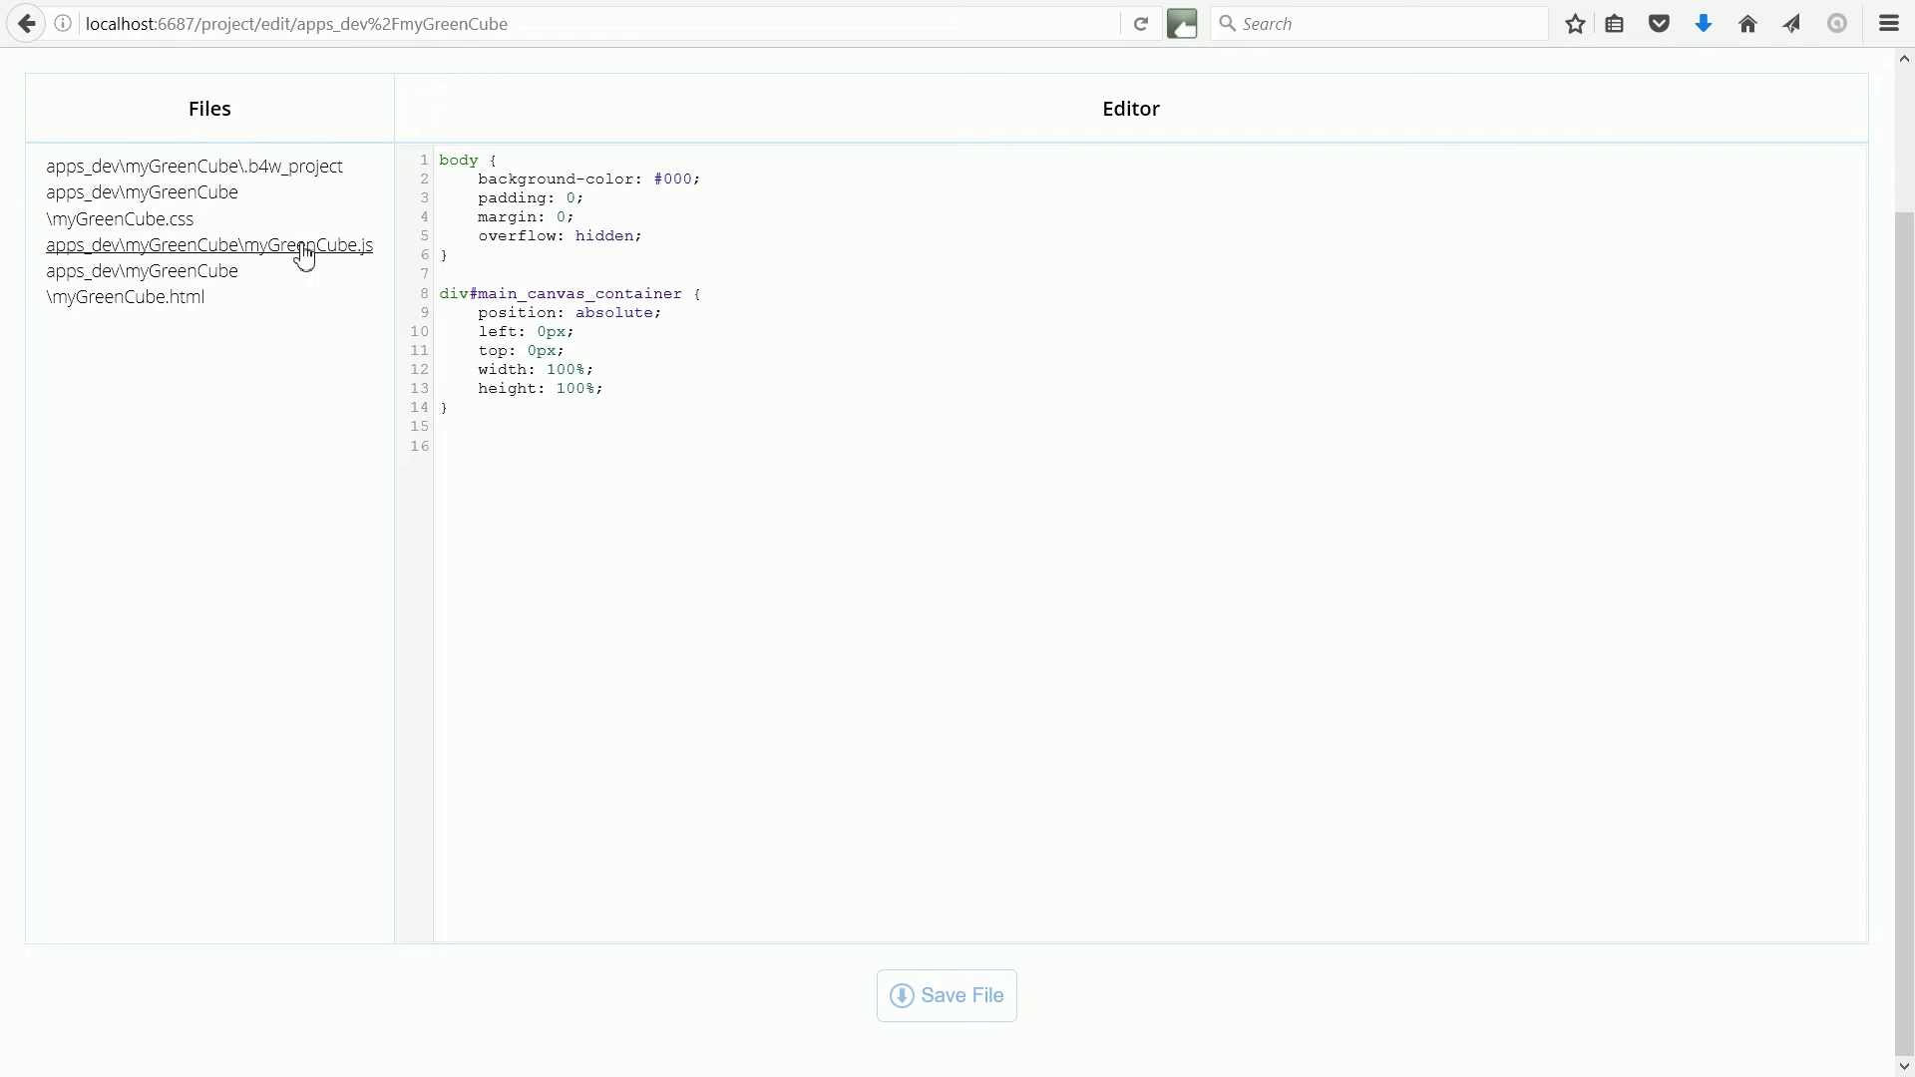
pyautogui.click(344, 257)
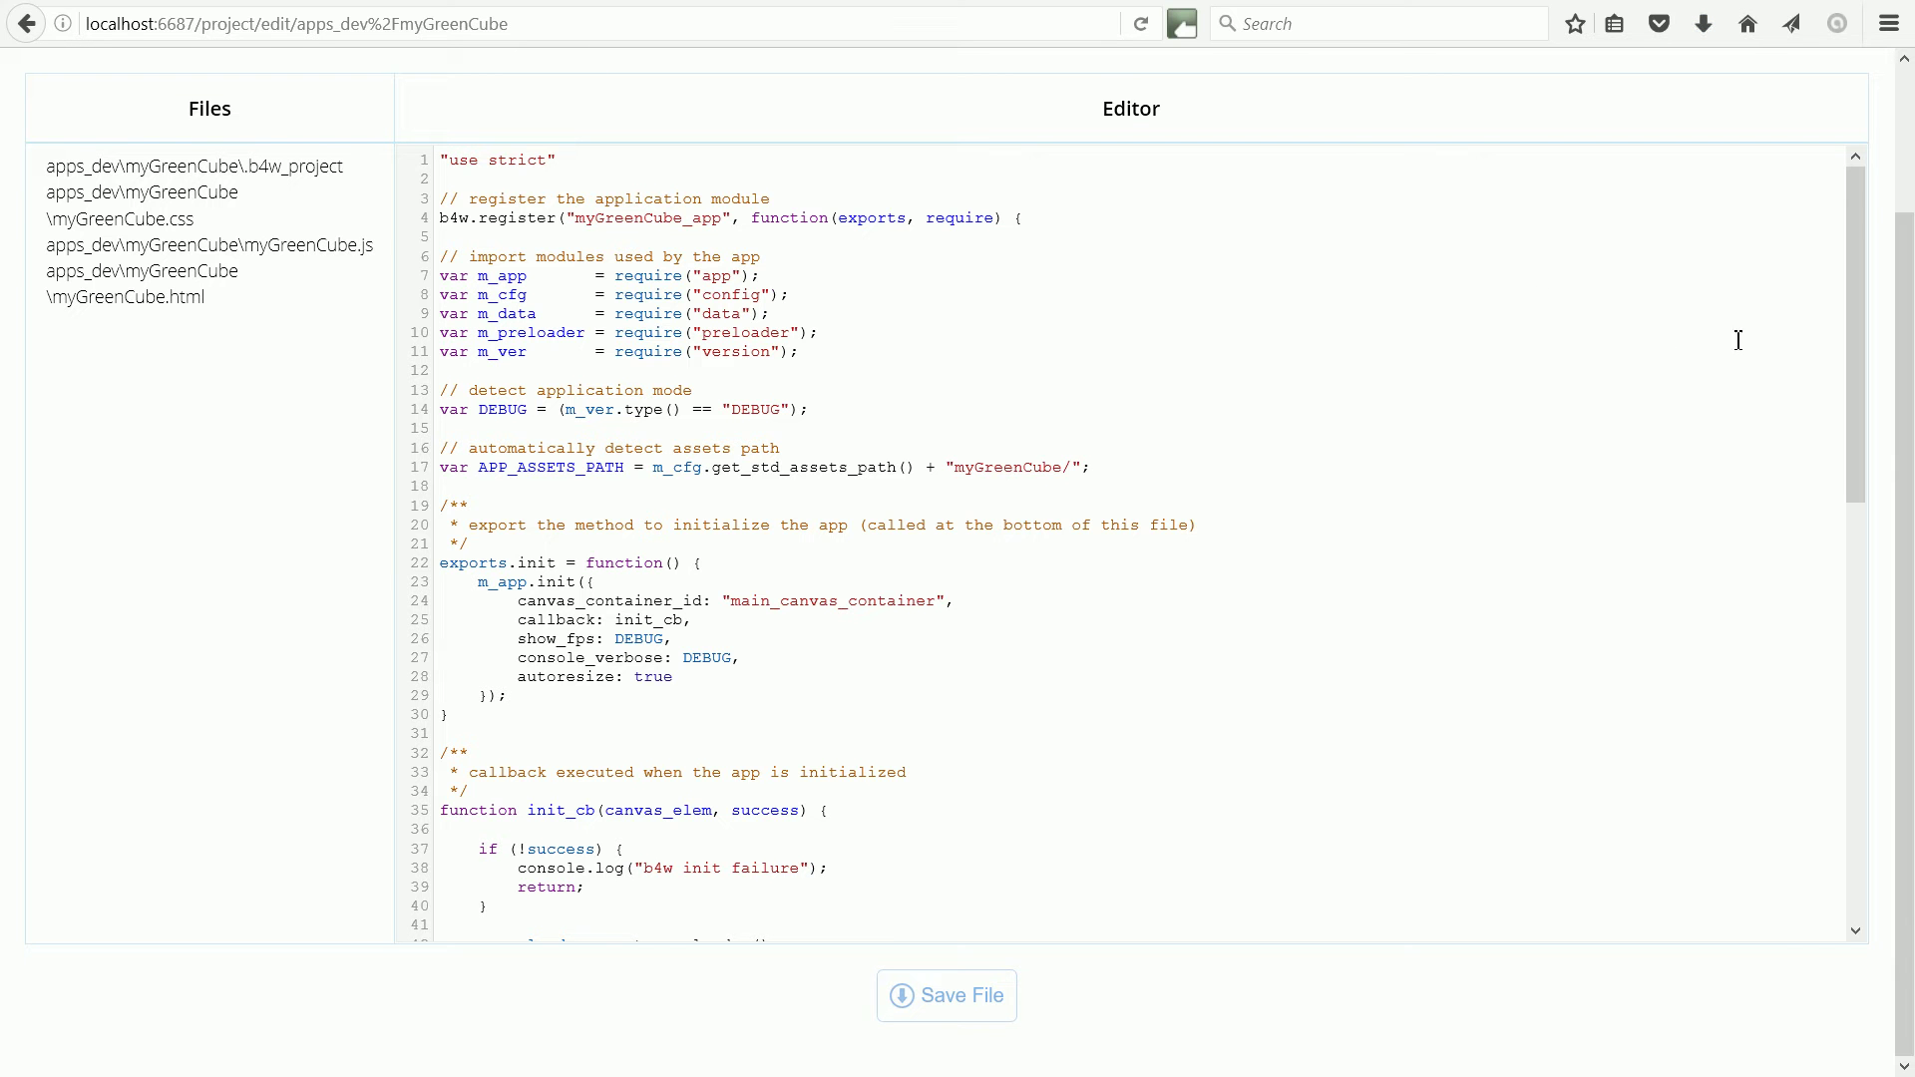
pyautogui.moveTo(1847, 265)
pyautogui.mouseDown()
pyautogui.moveTo(1872, 698)
pyautogui.moveTo(1889, 609)
pyautogui.moveTo(1860, 265)
pyautogui.mouseUp()
pyautogui.moveTo(441, 299); pyautogui.dragTo(426, 361)
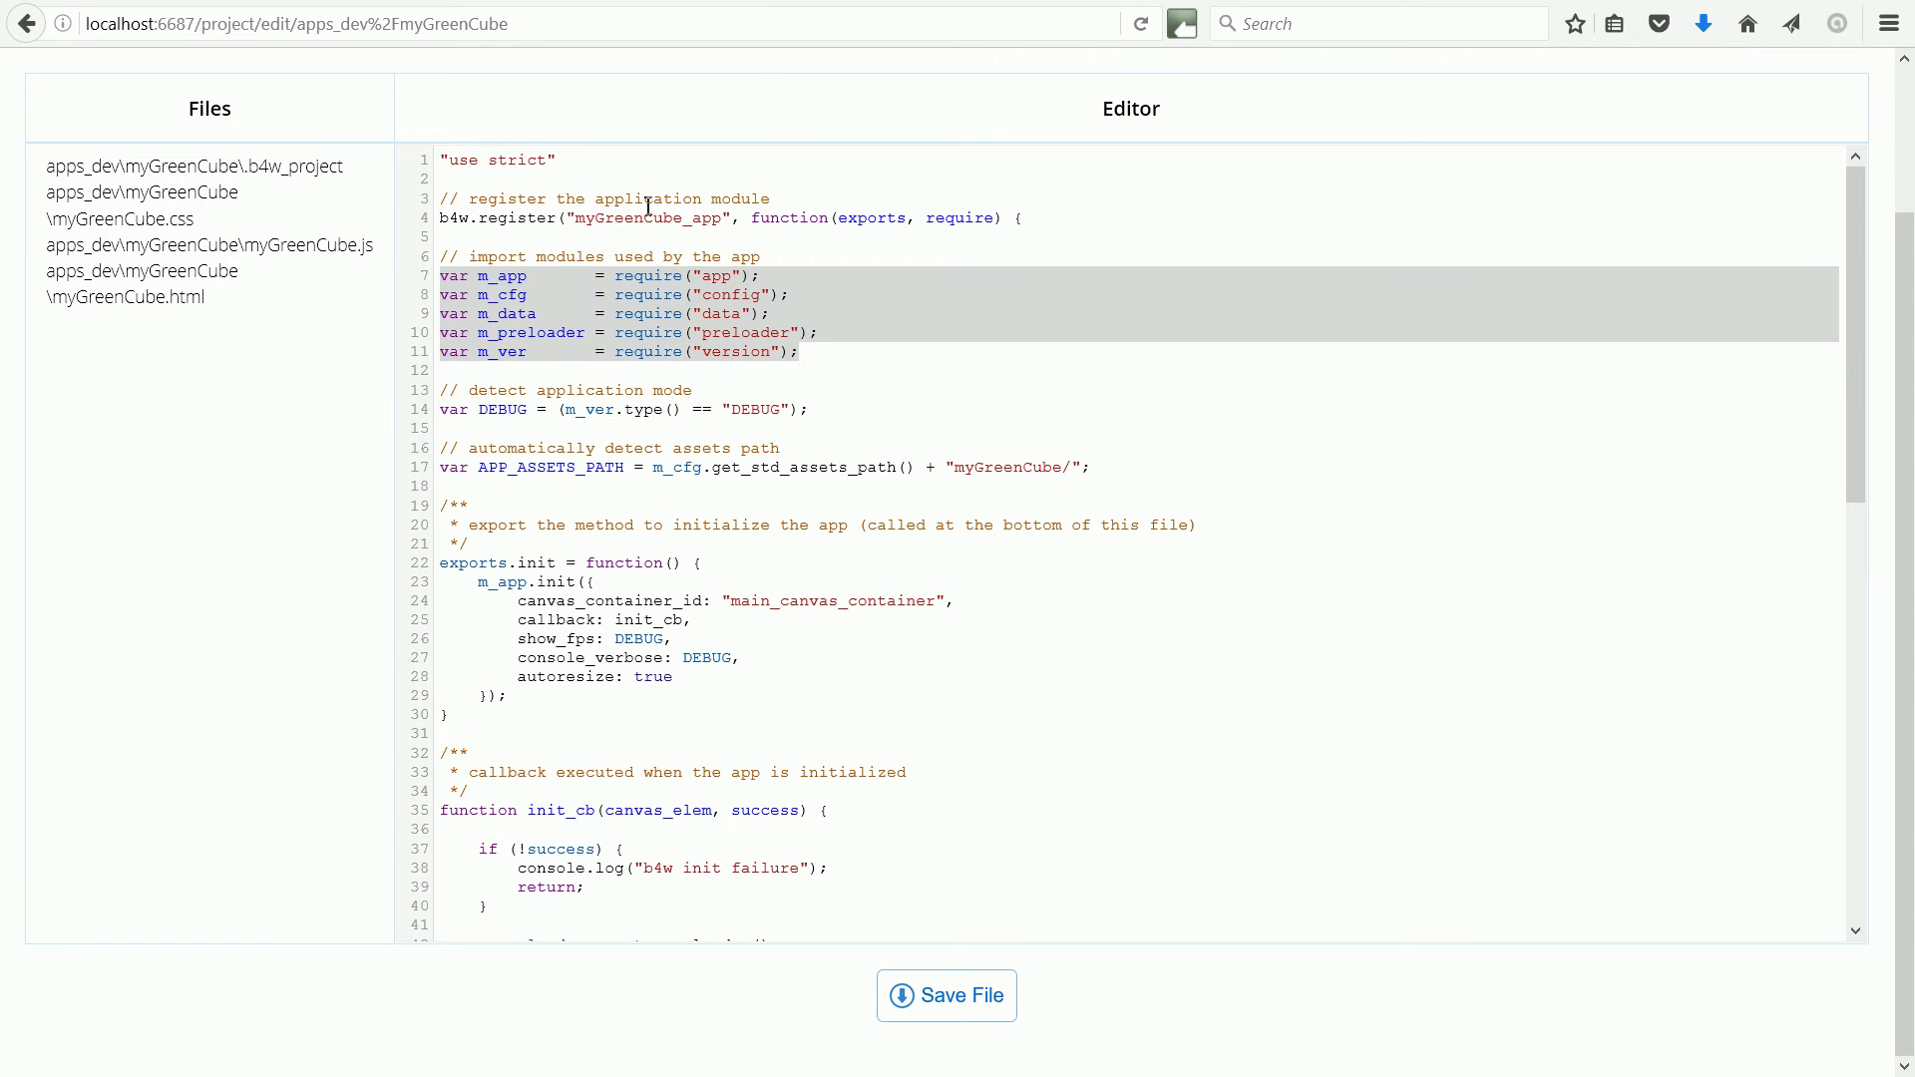
pyautogui.moveTo(442, 602); pyautogui.dragTo(695, 681)
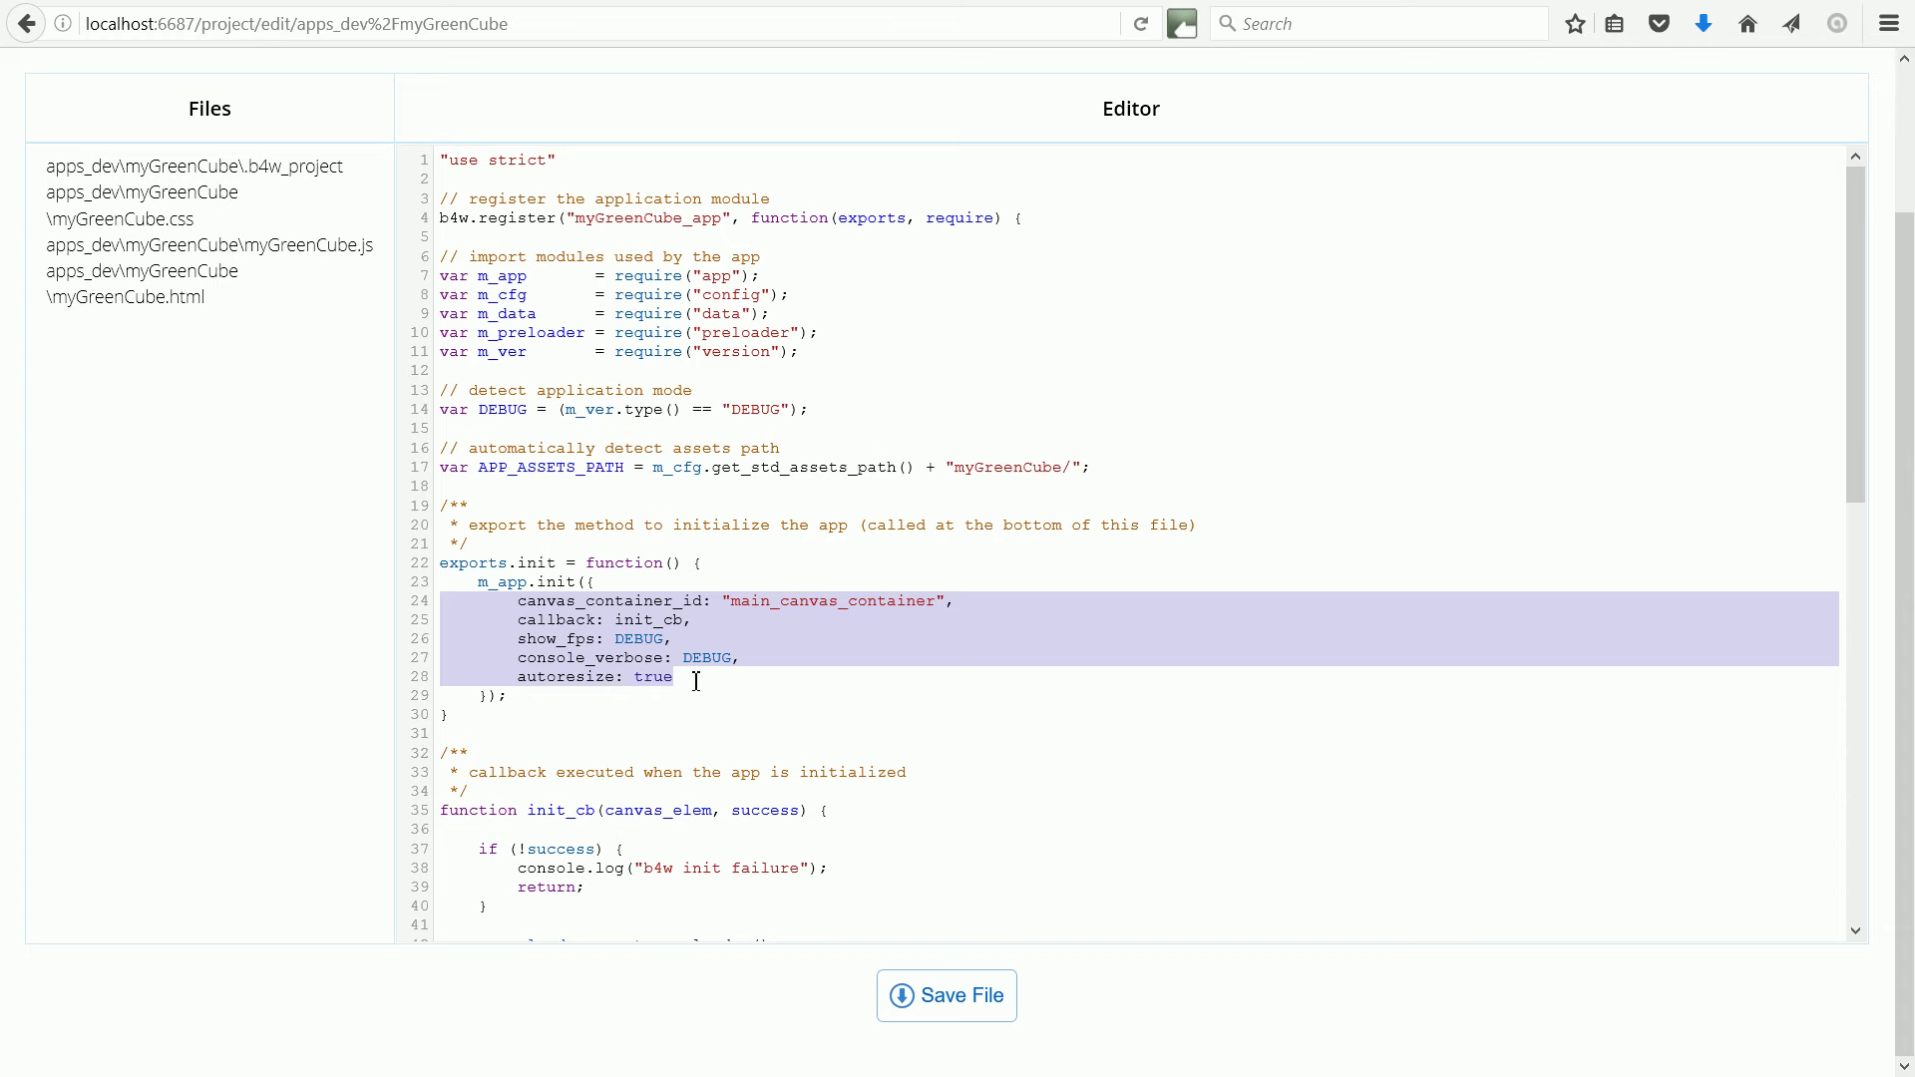
# Add the option physics: true after autoresize: true in the m_app.init call and save myGreenCube.js.
pyautogui.click(681, 686)
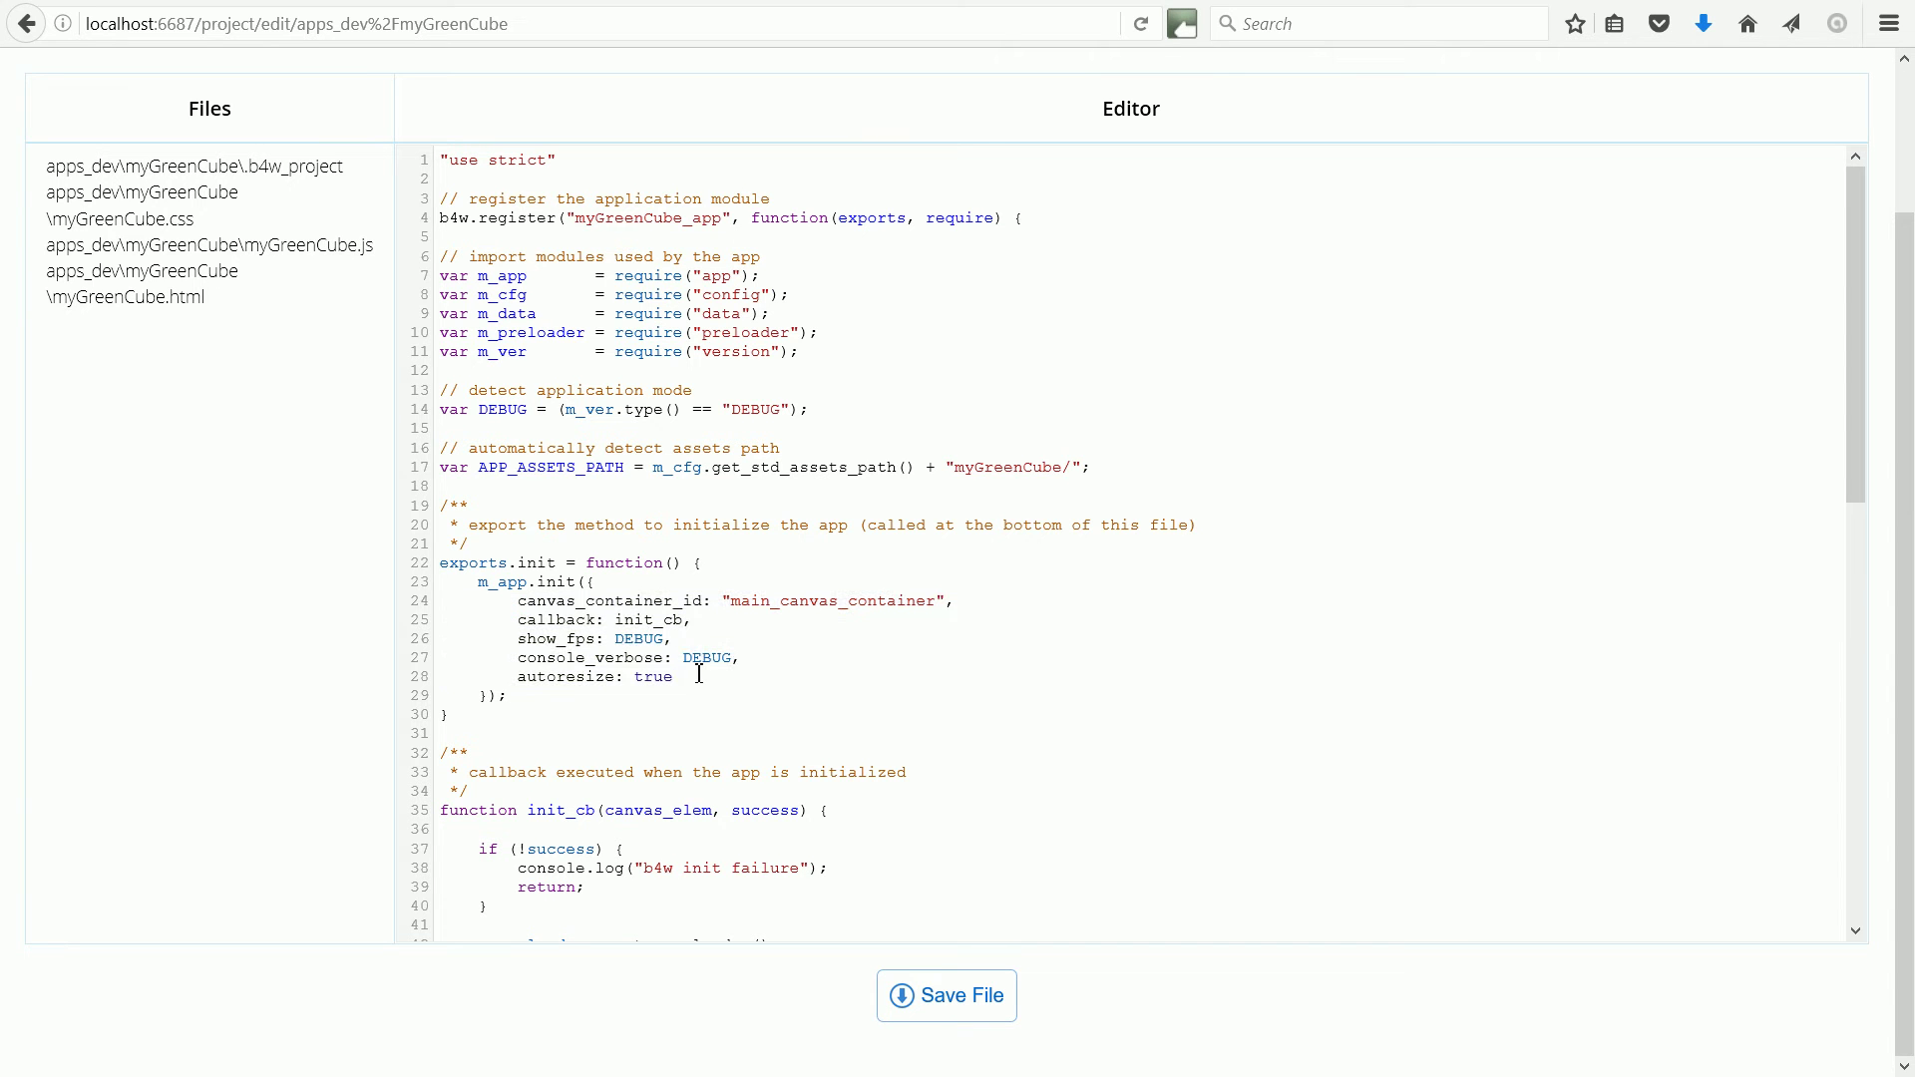
pyautogui.write(',')
pyautogui.press('Return')
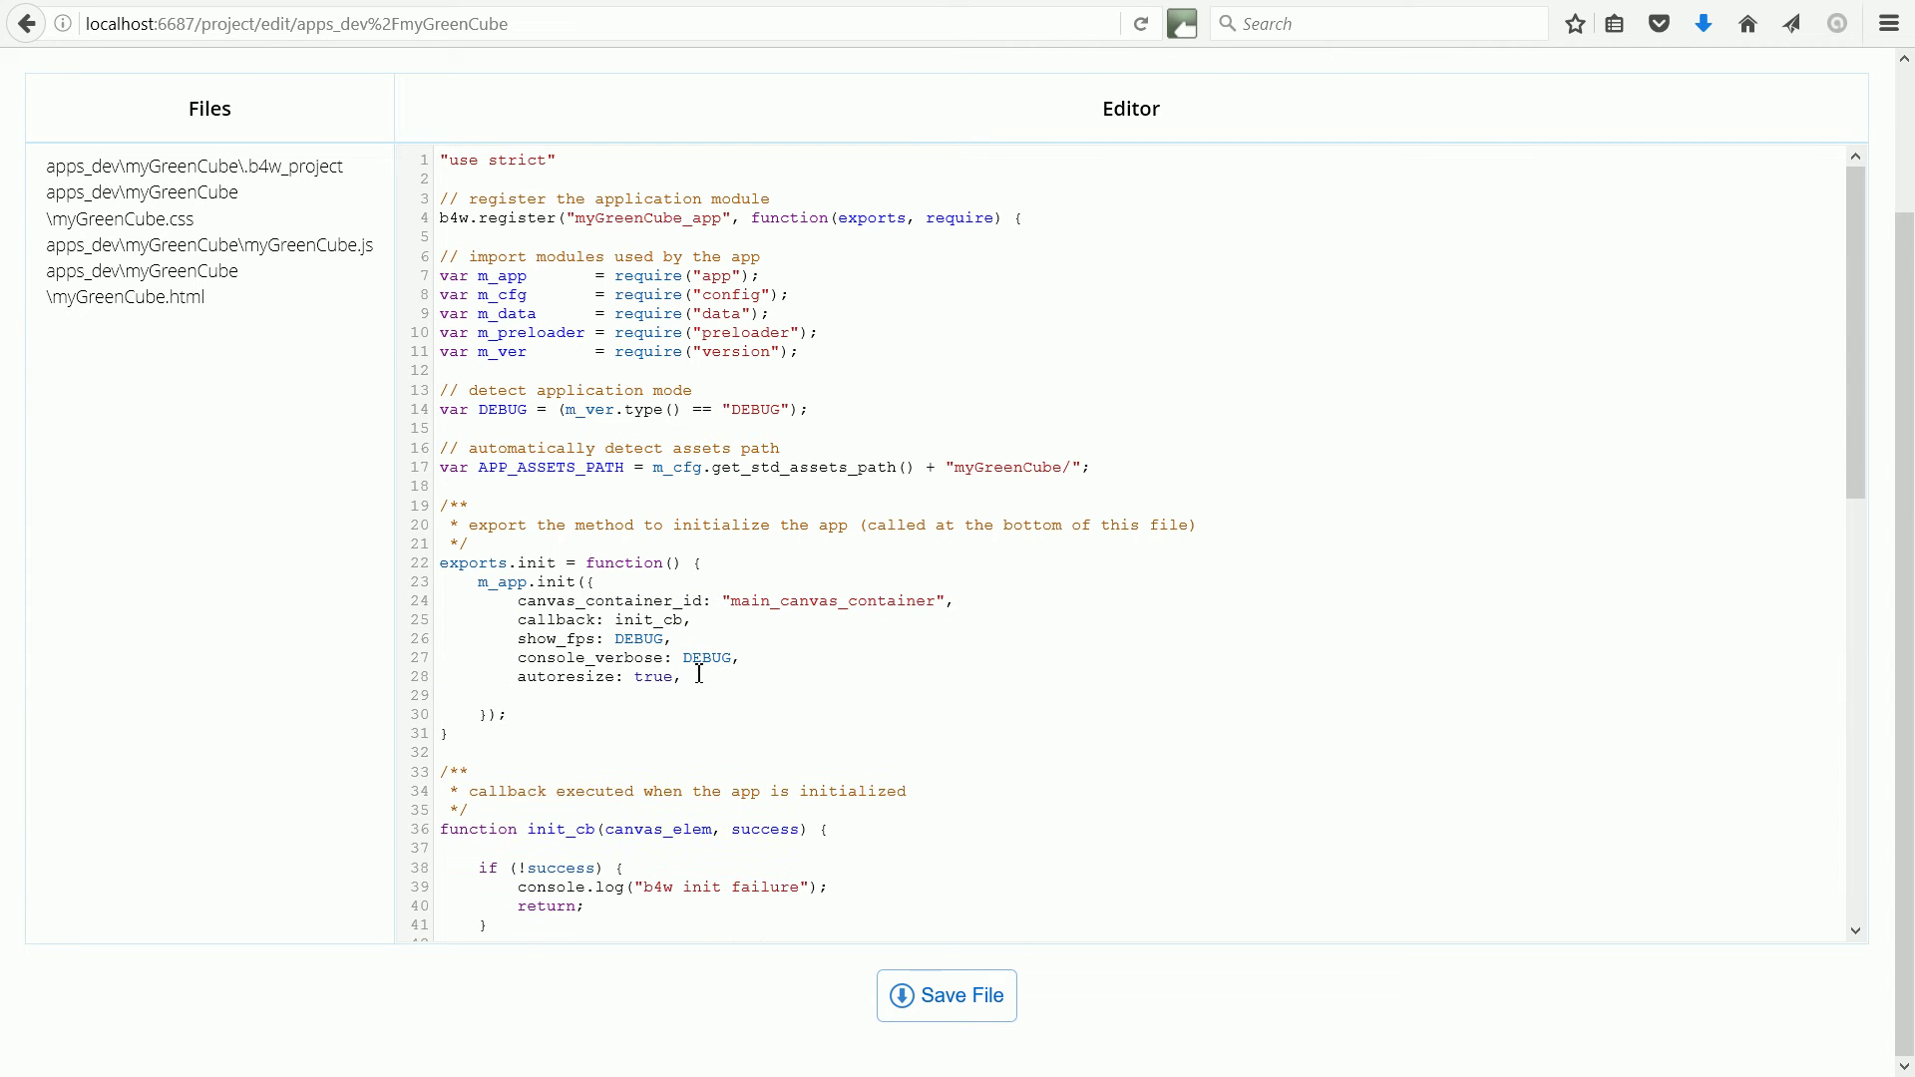
pyautogui.write('physics: true')
pyautogui.click(928, 995)
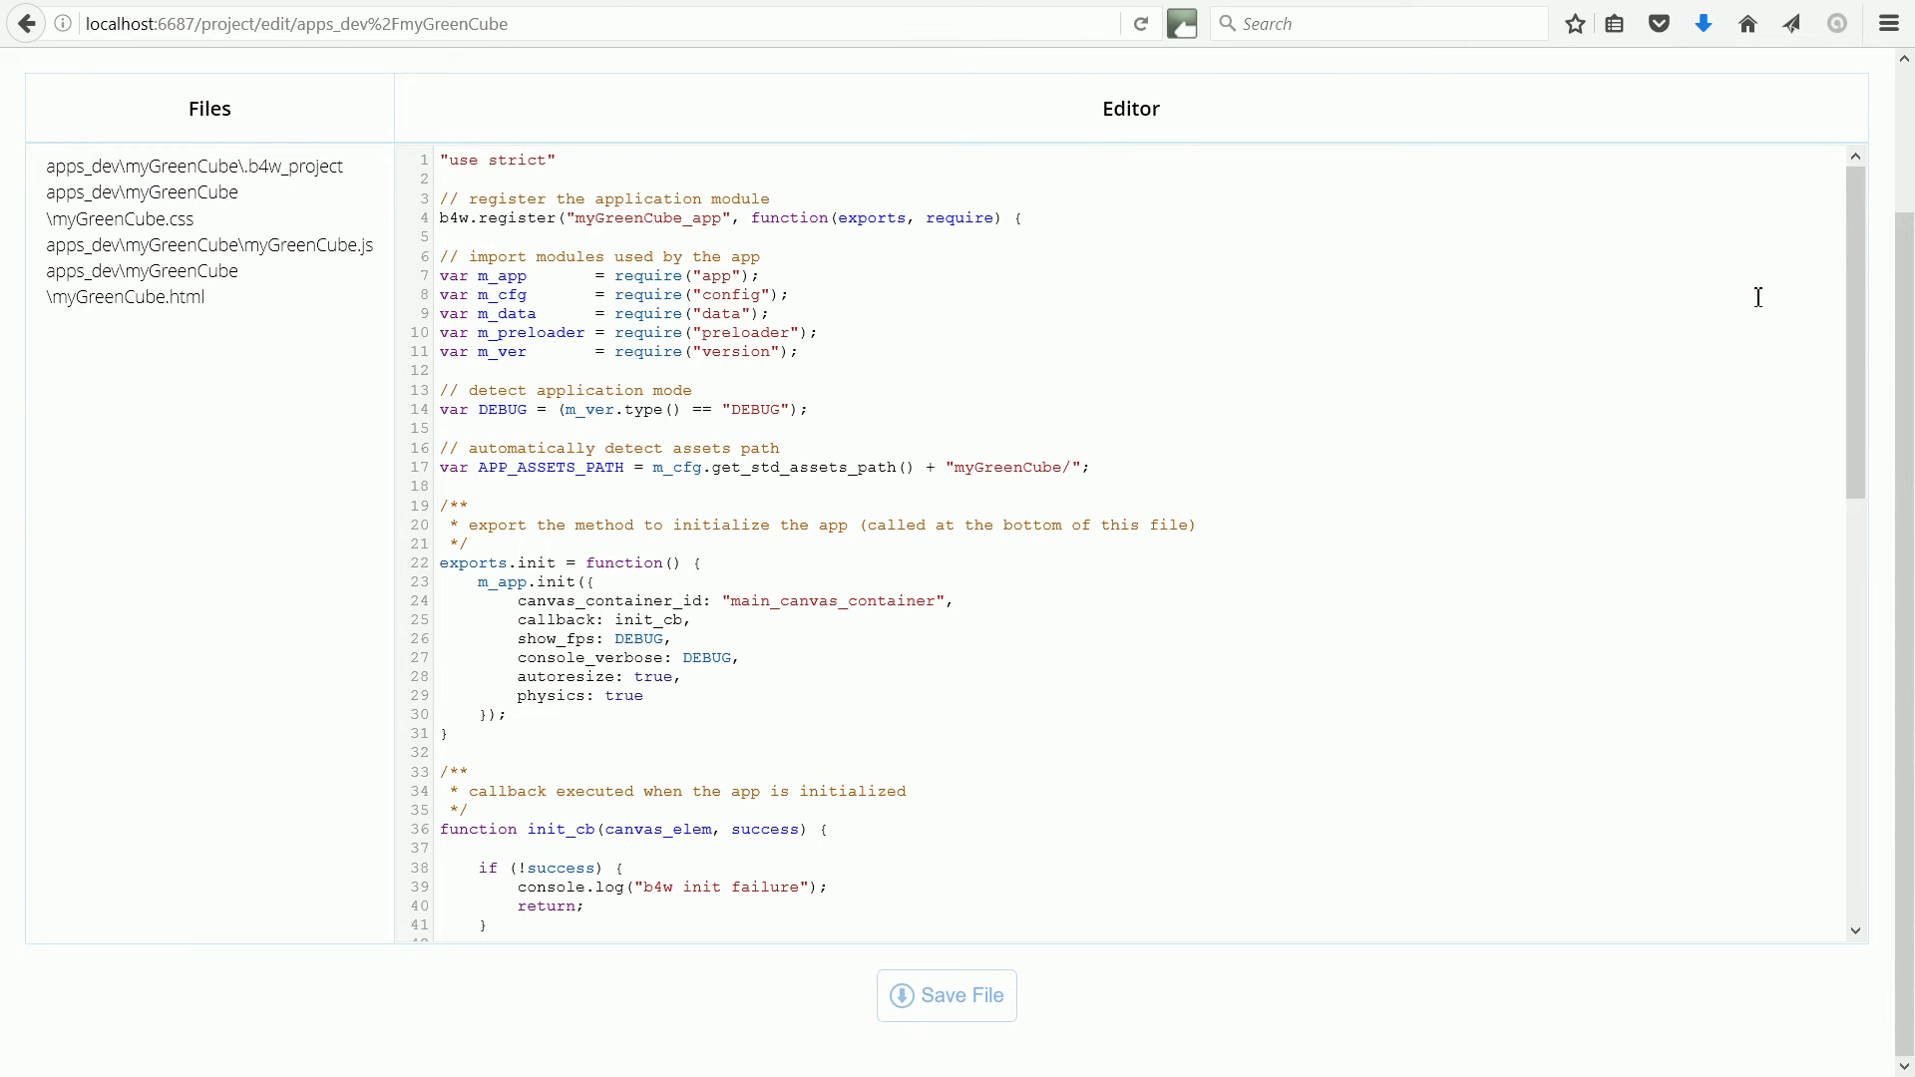
# Examine the myGreenCube.json scene file reference inside the load function of myGreenCube.js.
pyautogui.moveTo(1851, 355); pyautogui.dragTo(1800, 804)
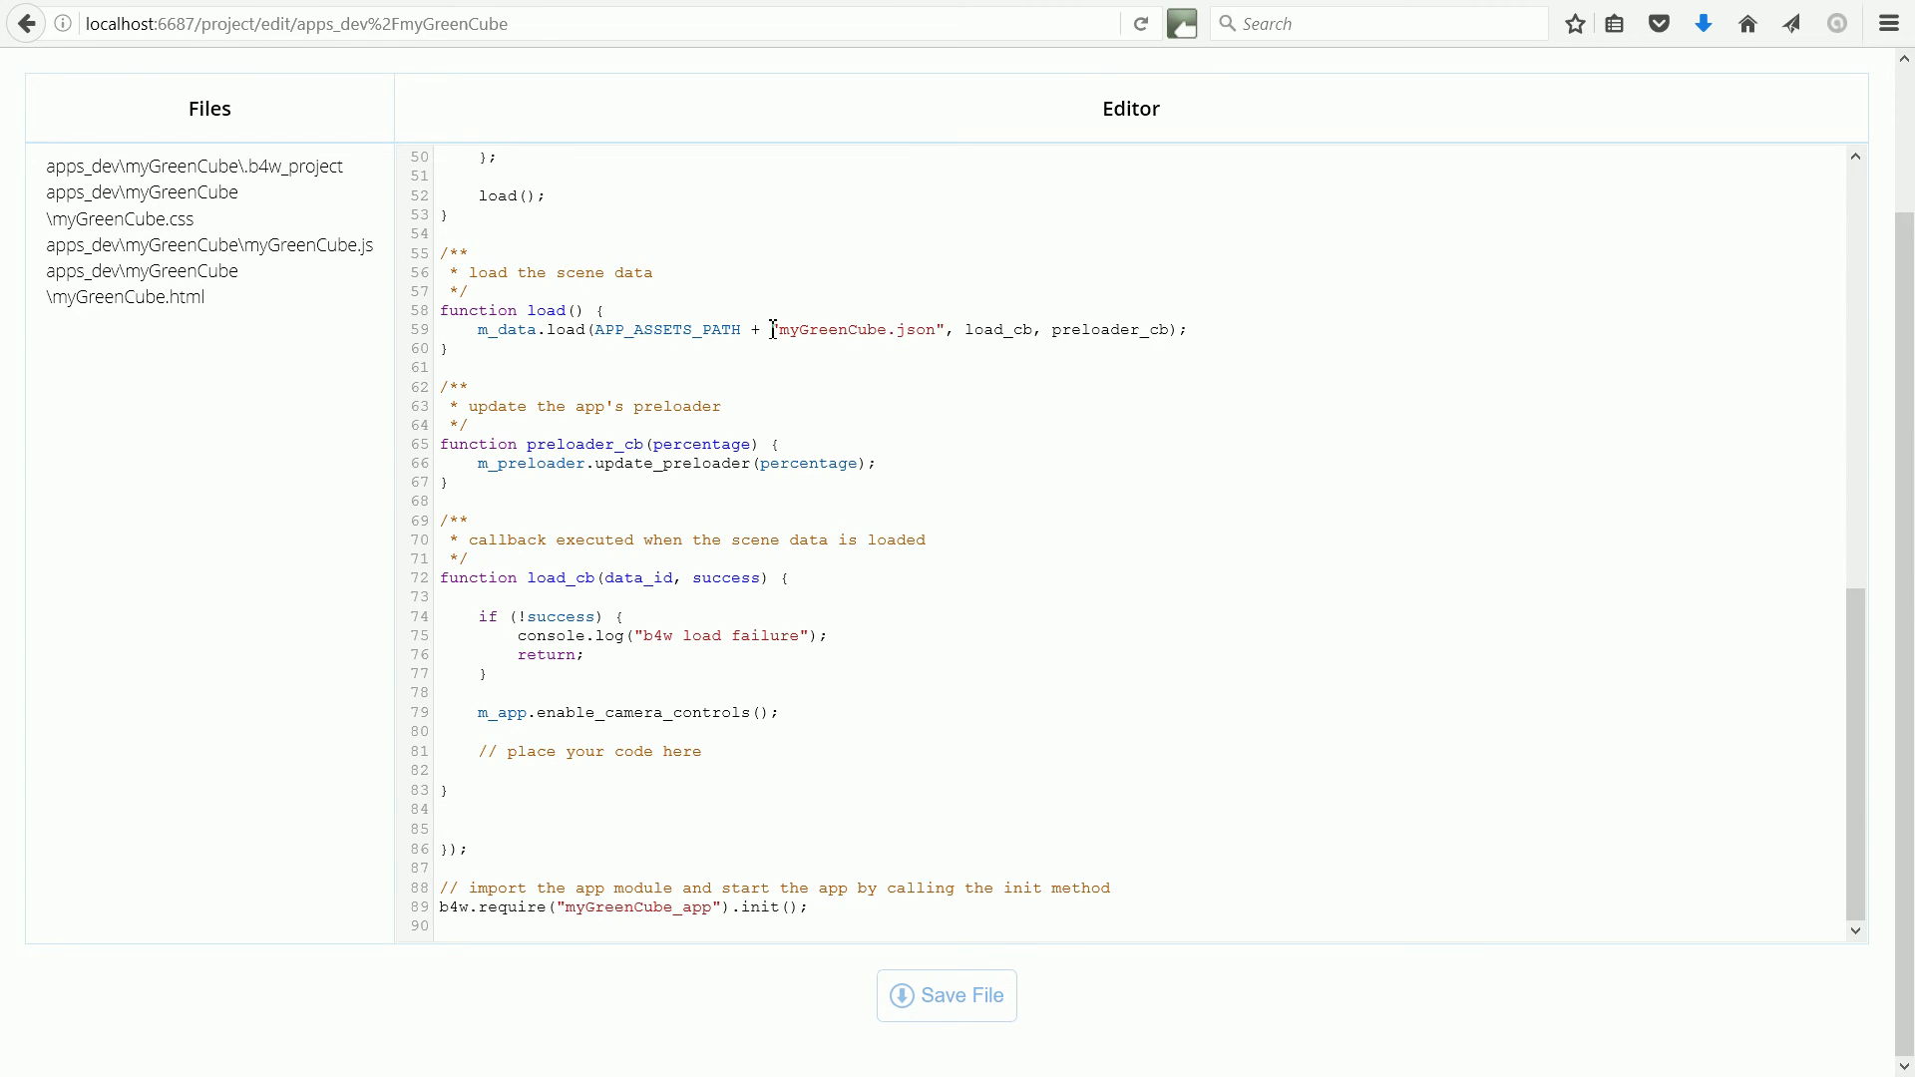
pyautogui.moveTo(786, 333); pyautogui.dragTo(946, 325)
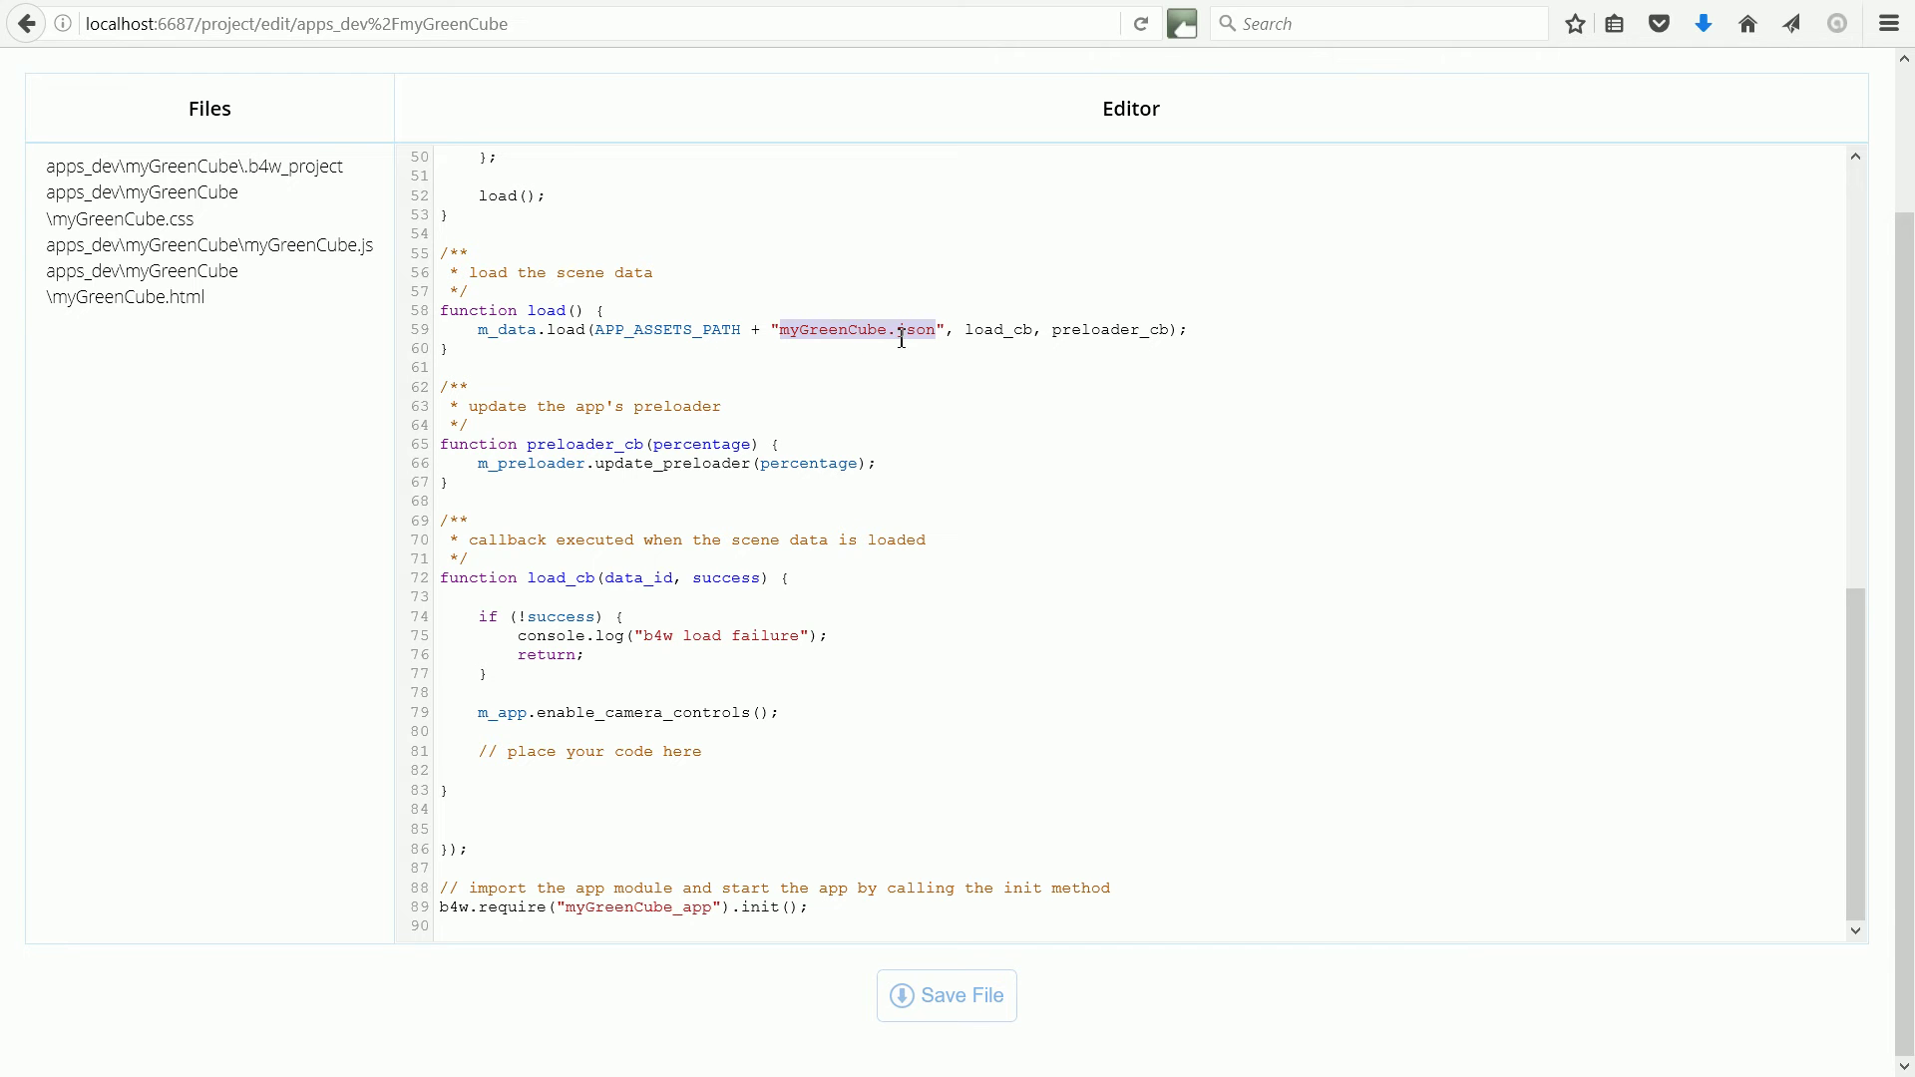
# Examine the load_cb callback in myGreenCube.js and the comment marking where custom code goes.
pyautogui.moveTo(900, 337); pyautogui.dragTo(901, 349)
pyautogui.click(530, 580)
pyautogui.moveTo(530, 580); pyautogui.dragTo(597, 580)
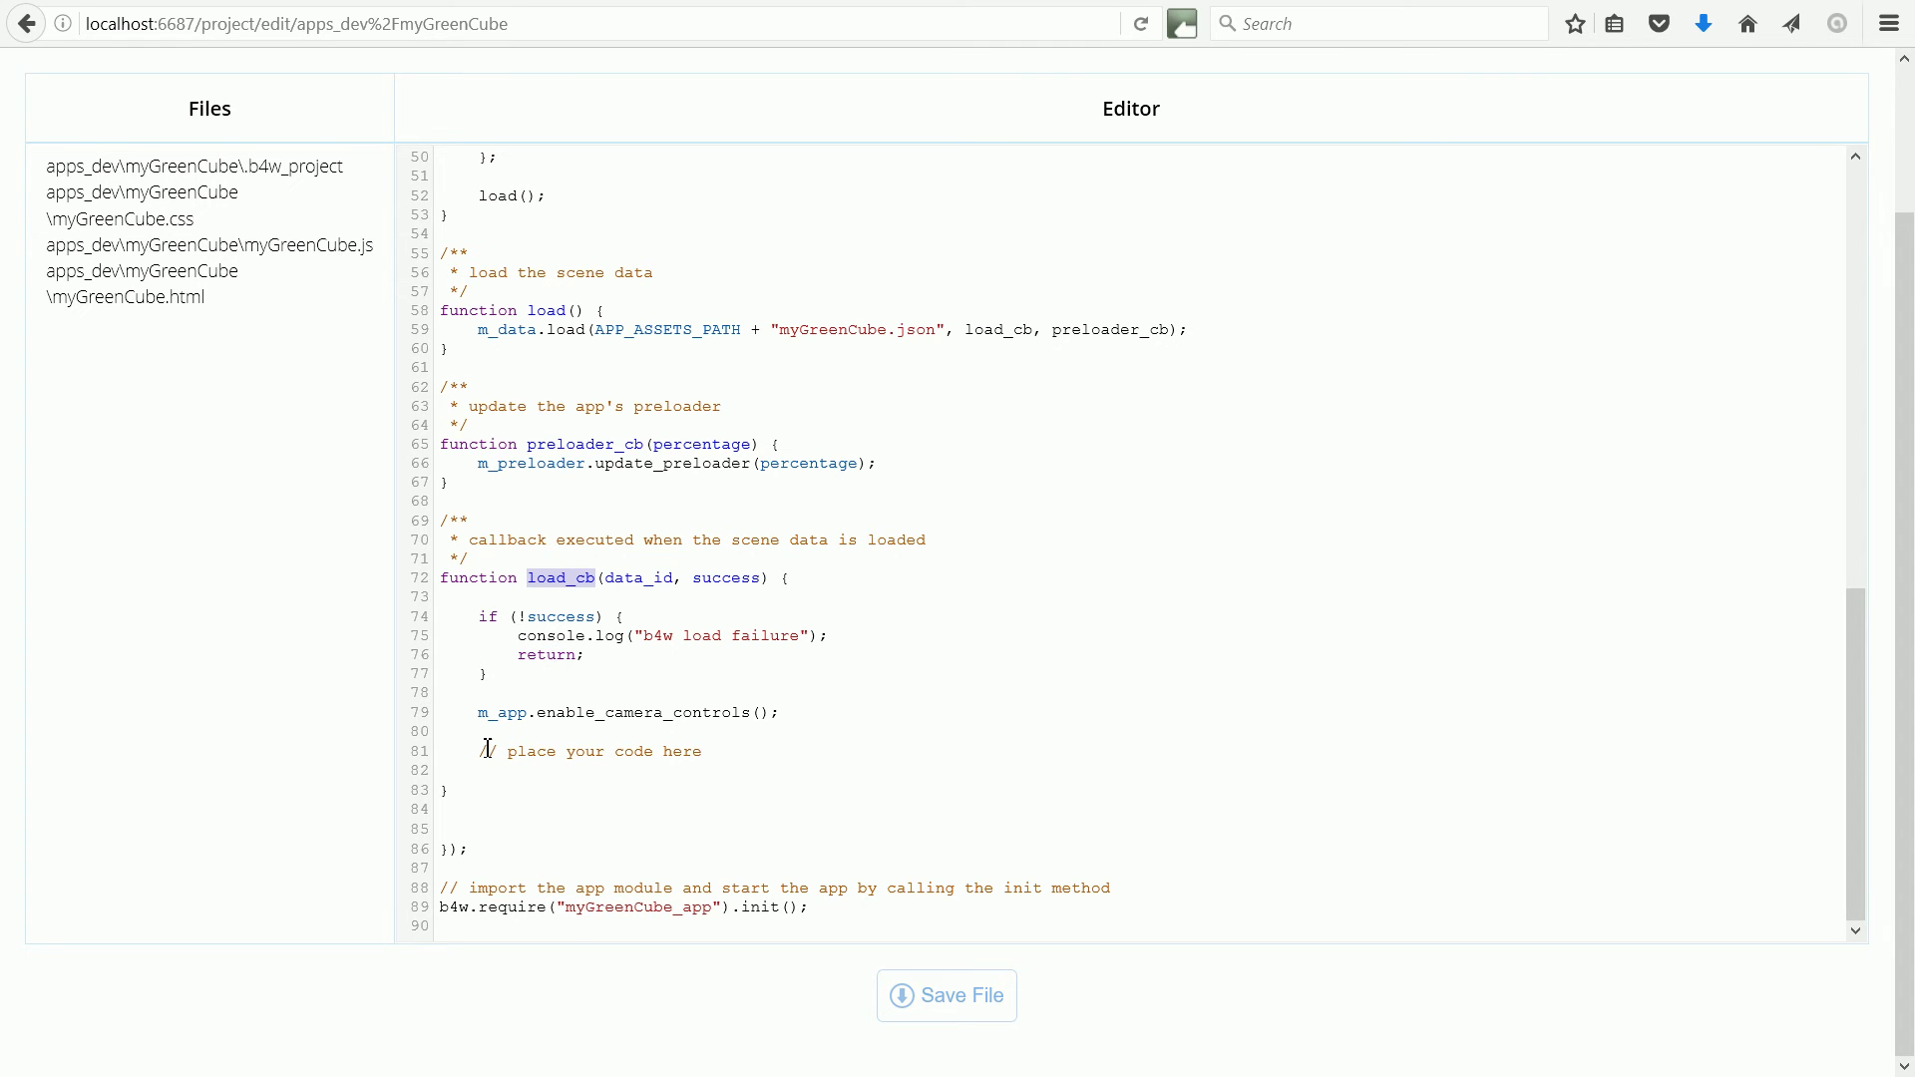
pyautogui.moveTo(479, 752); pyautogui.dragTo(724, 750)
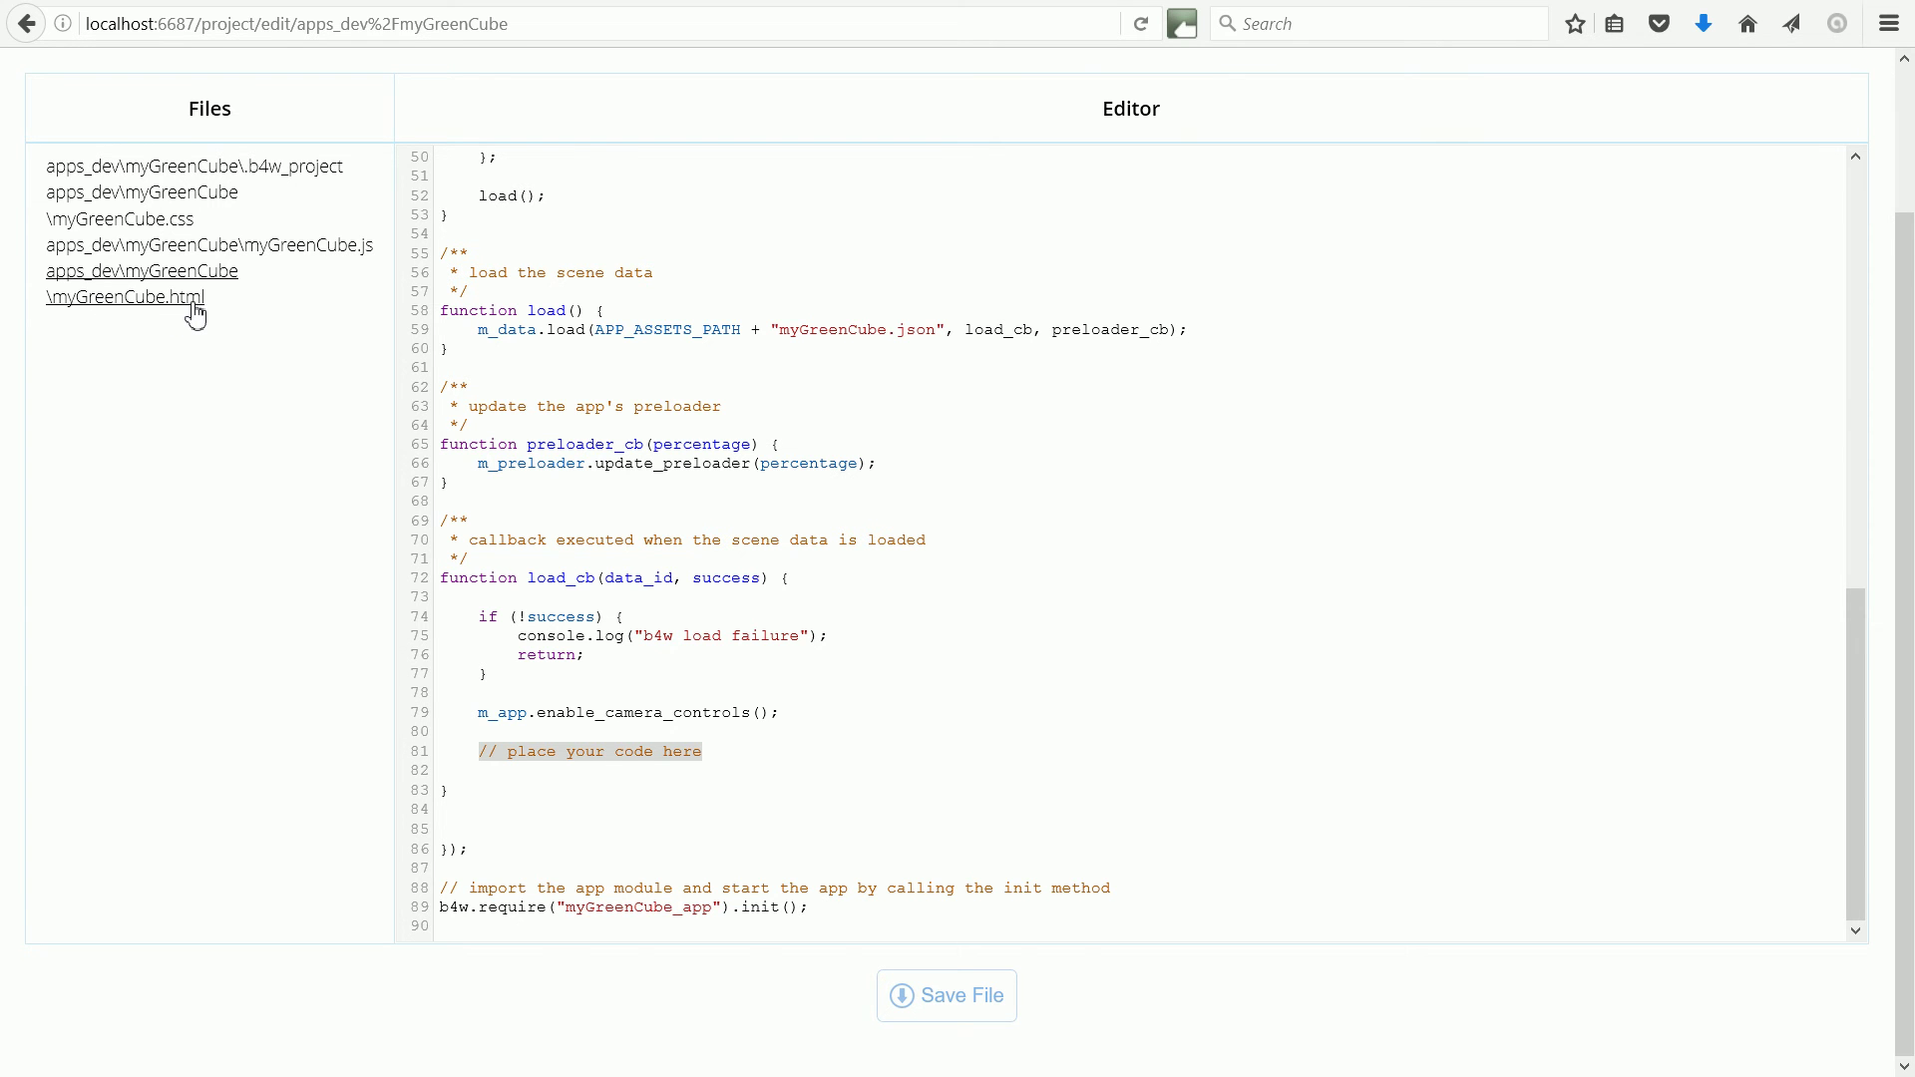
# Open myGreenCube.html, examine its stylesheet link, myGreenCube.js script reference and main_canvas_container div, and return to the project list.
pyautogui.click(194, 307)
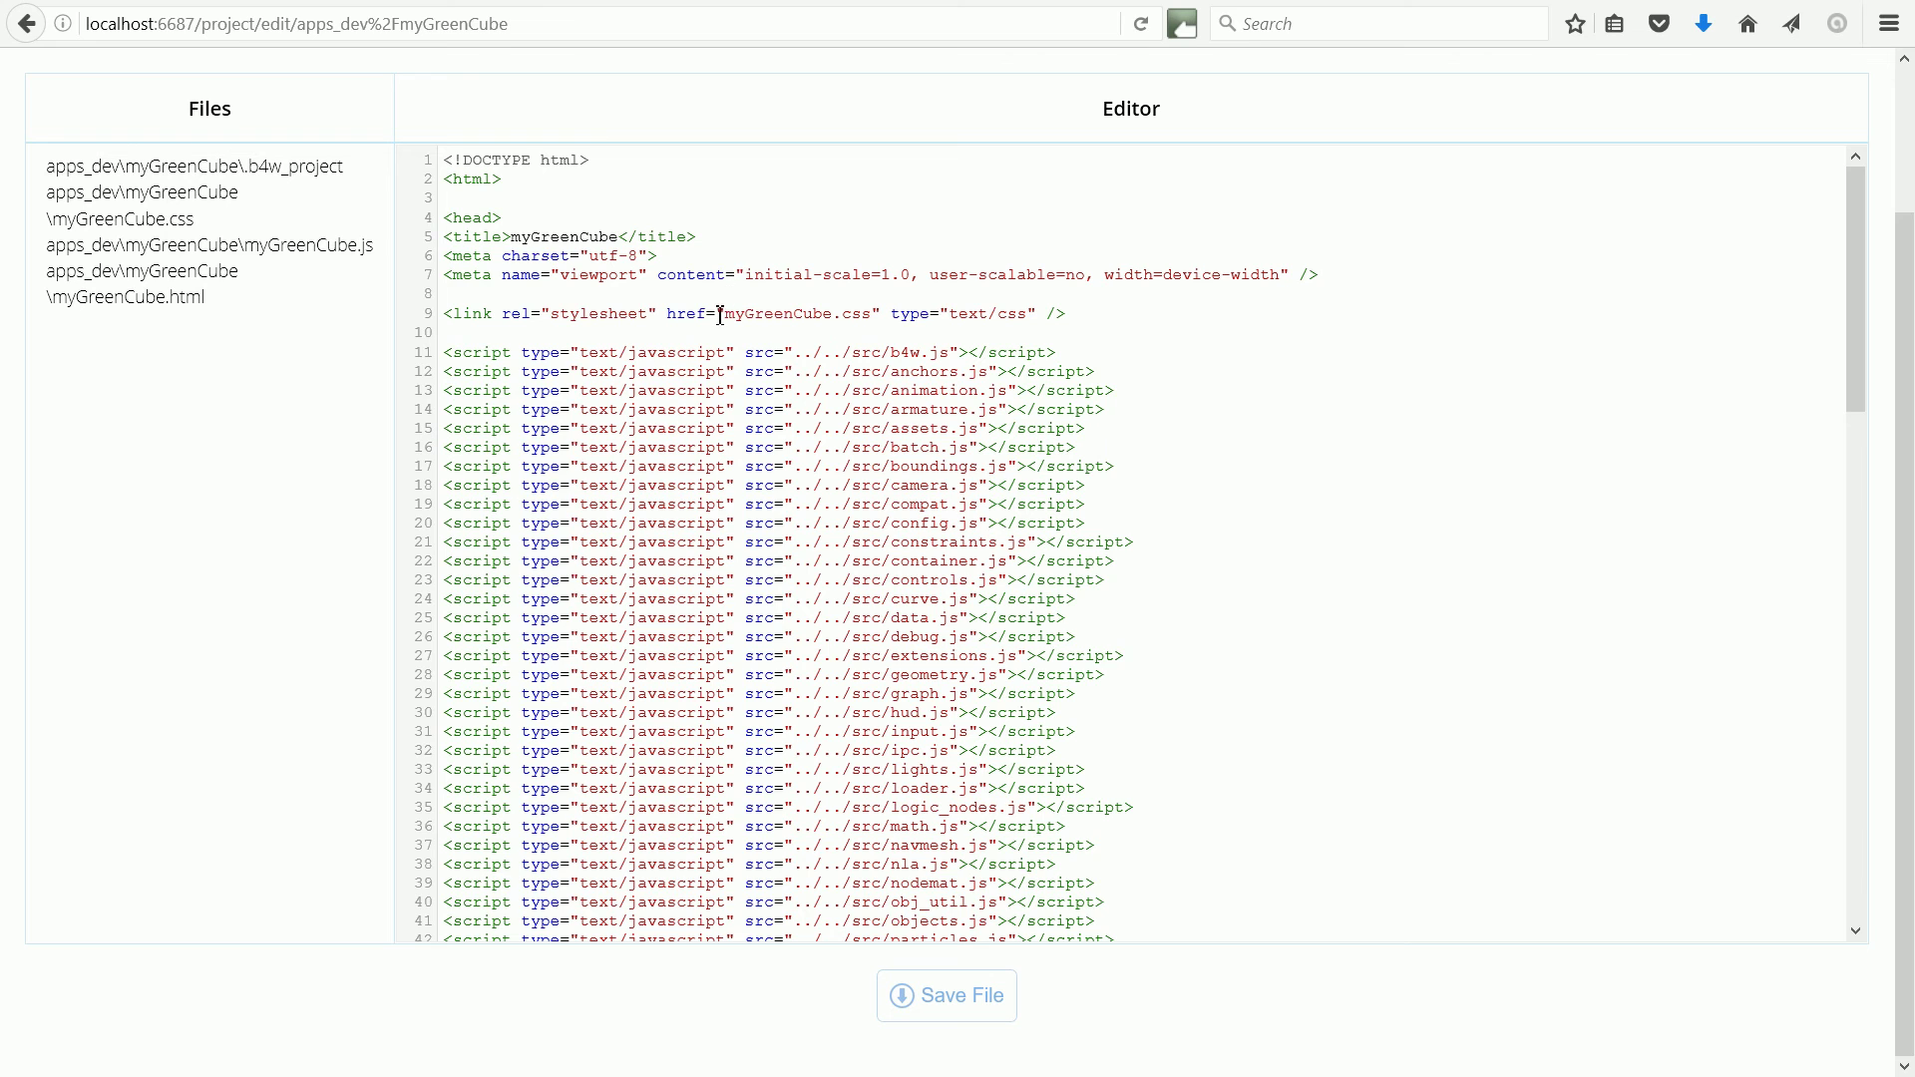
pyautogui.moveTo(724, 315); pyautogui.dragTo(875, 314)
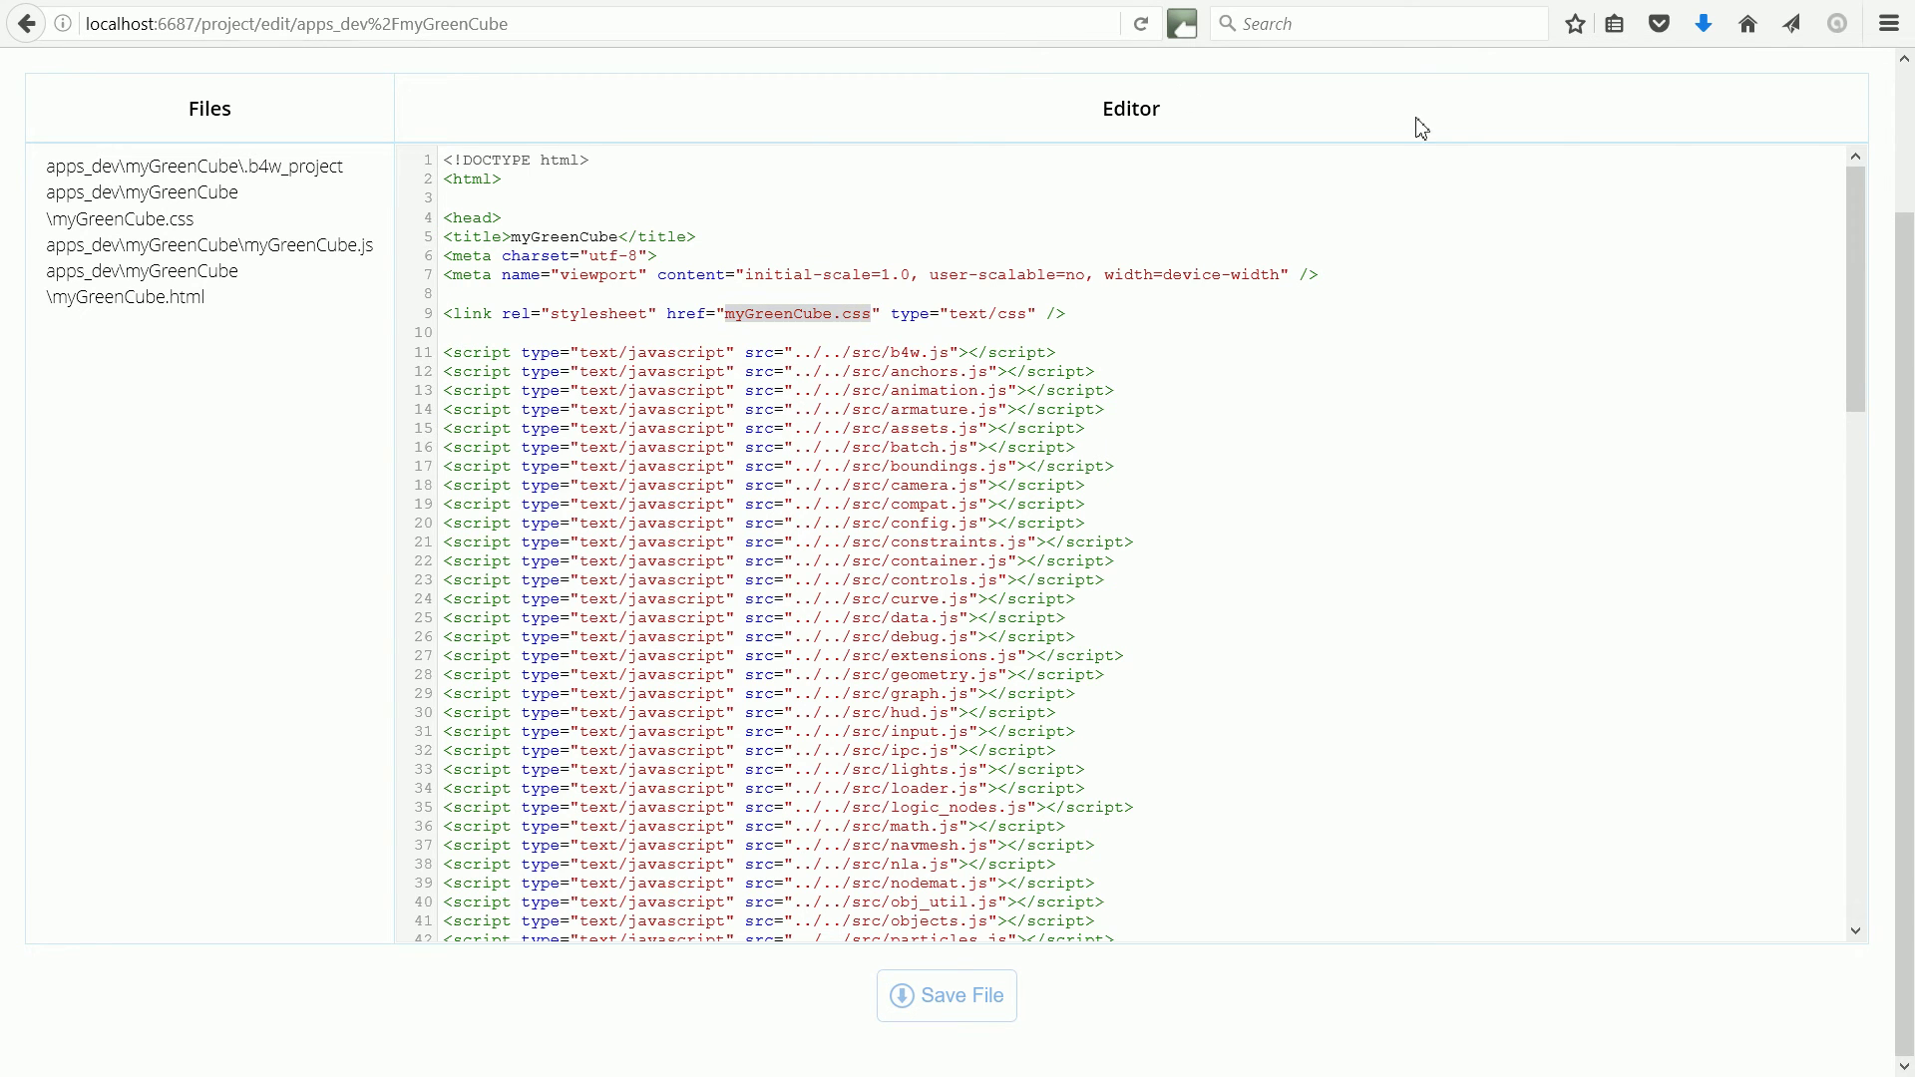
pyautogui.click(1851, 205)
pyautogui.moveTo(1851, 208); pyautogui.dragTo(1821, 738)
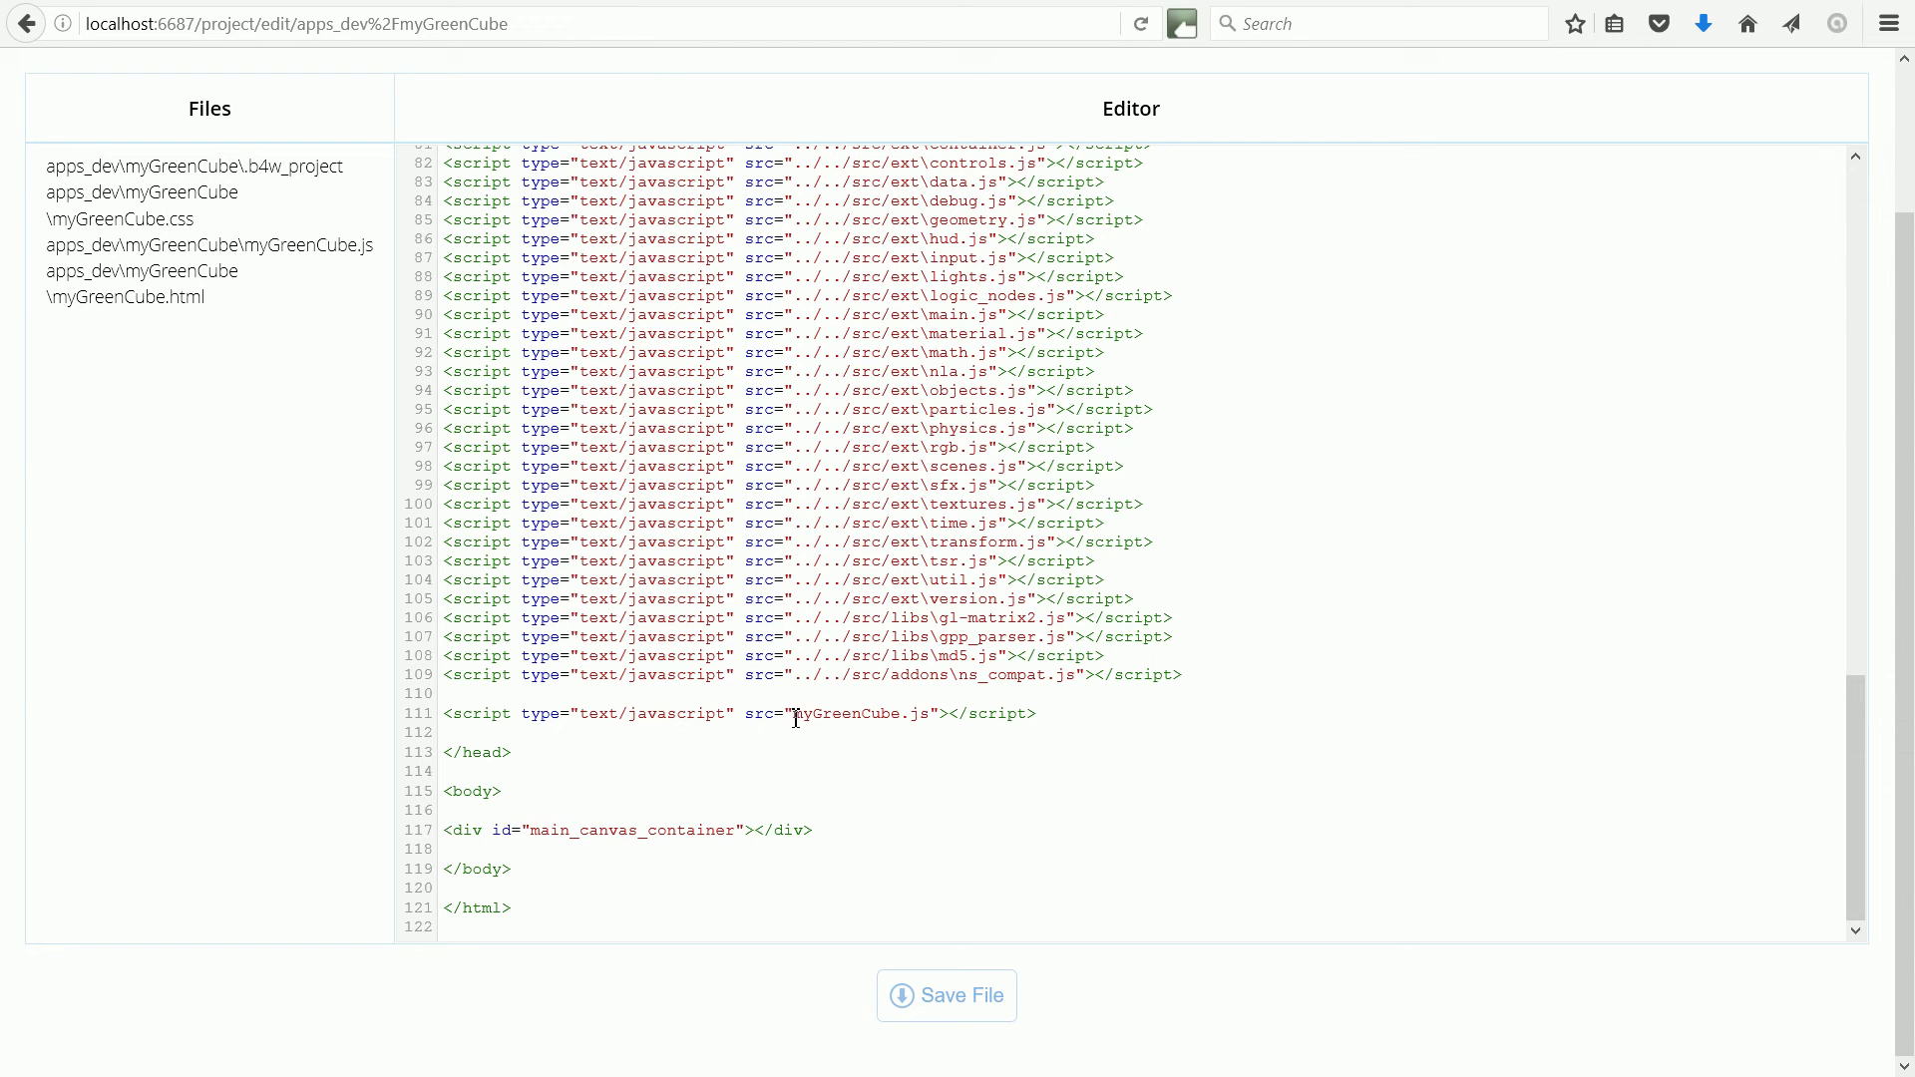
pyautogui.moveTo(793, 714); pyautogui.dragTo(930, 715)
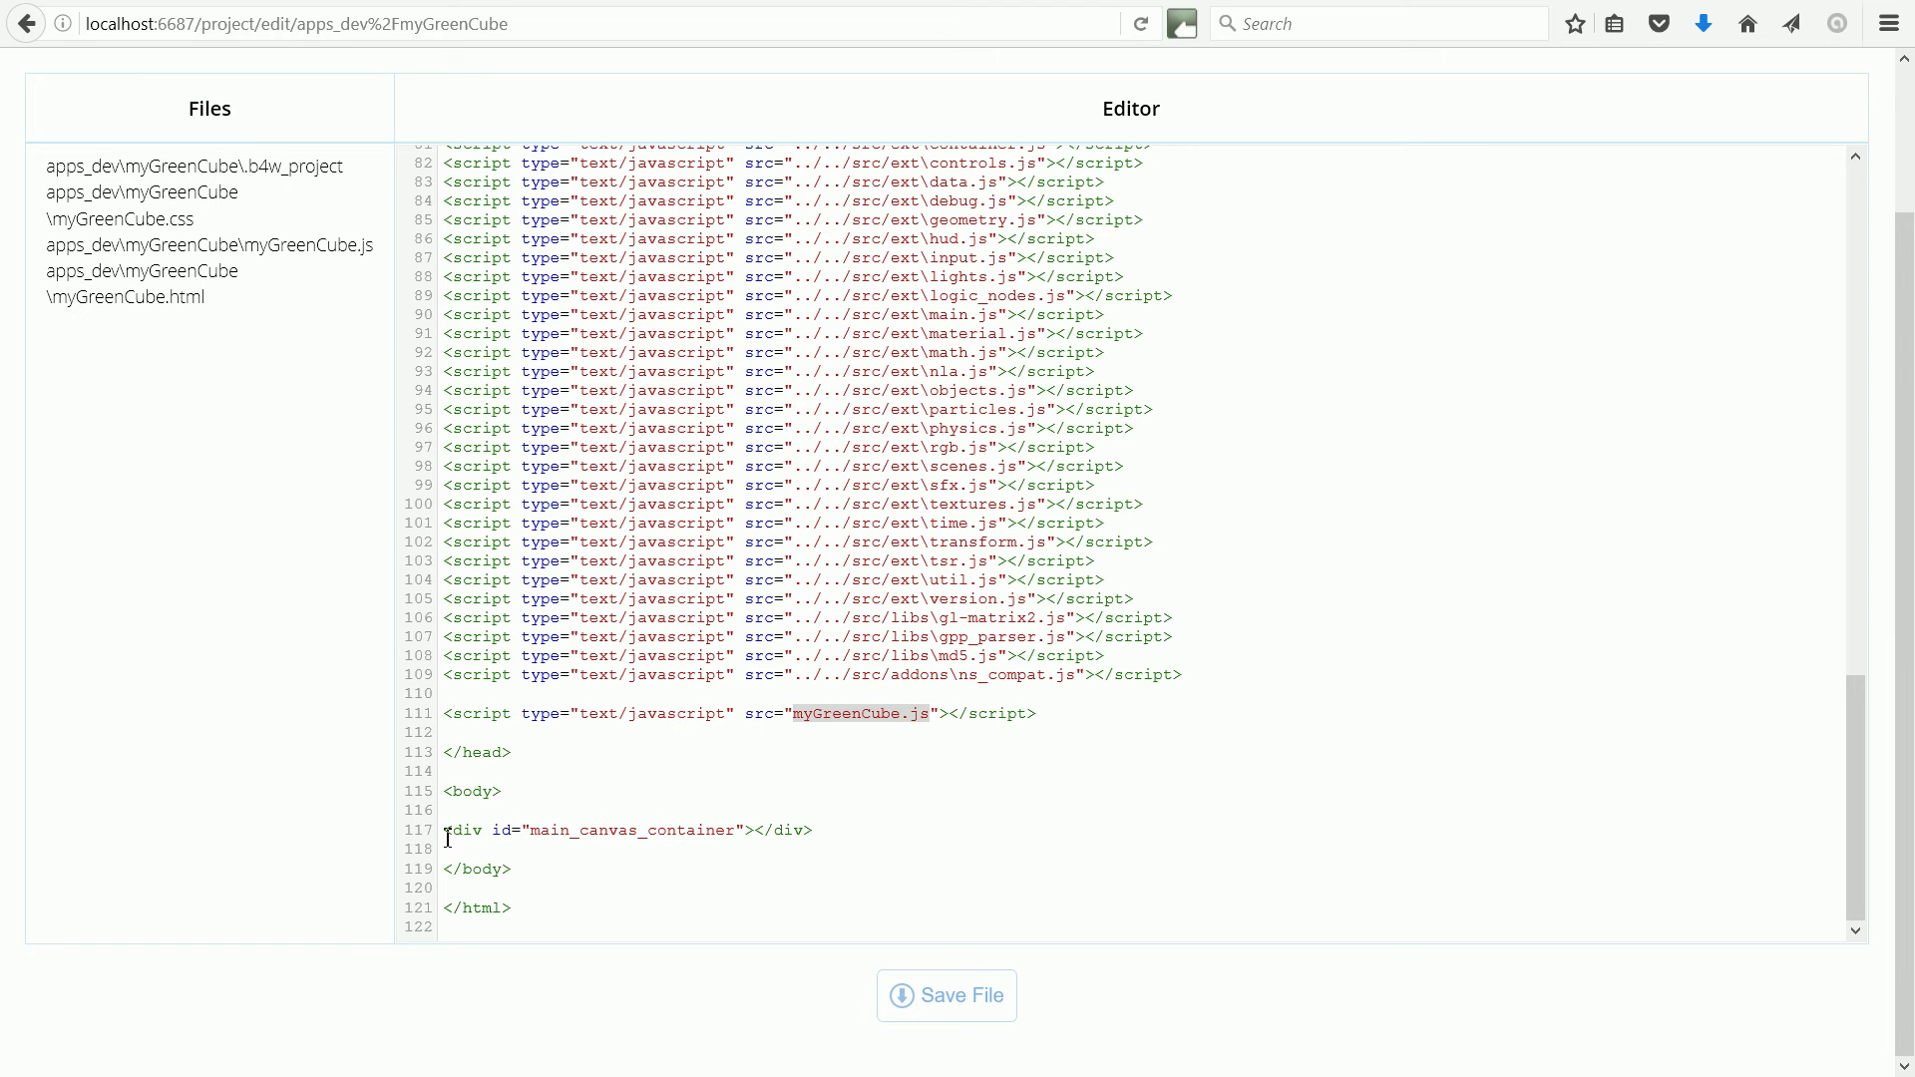
pyautogui.moveTo(445, 835); pyautogui.dragTo(827, 838)
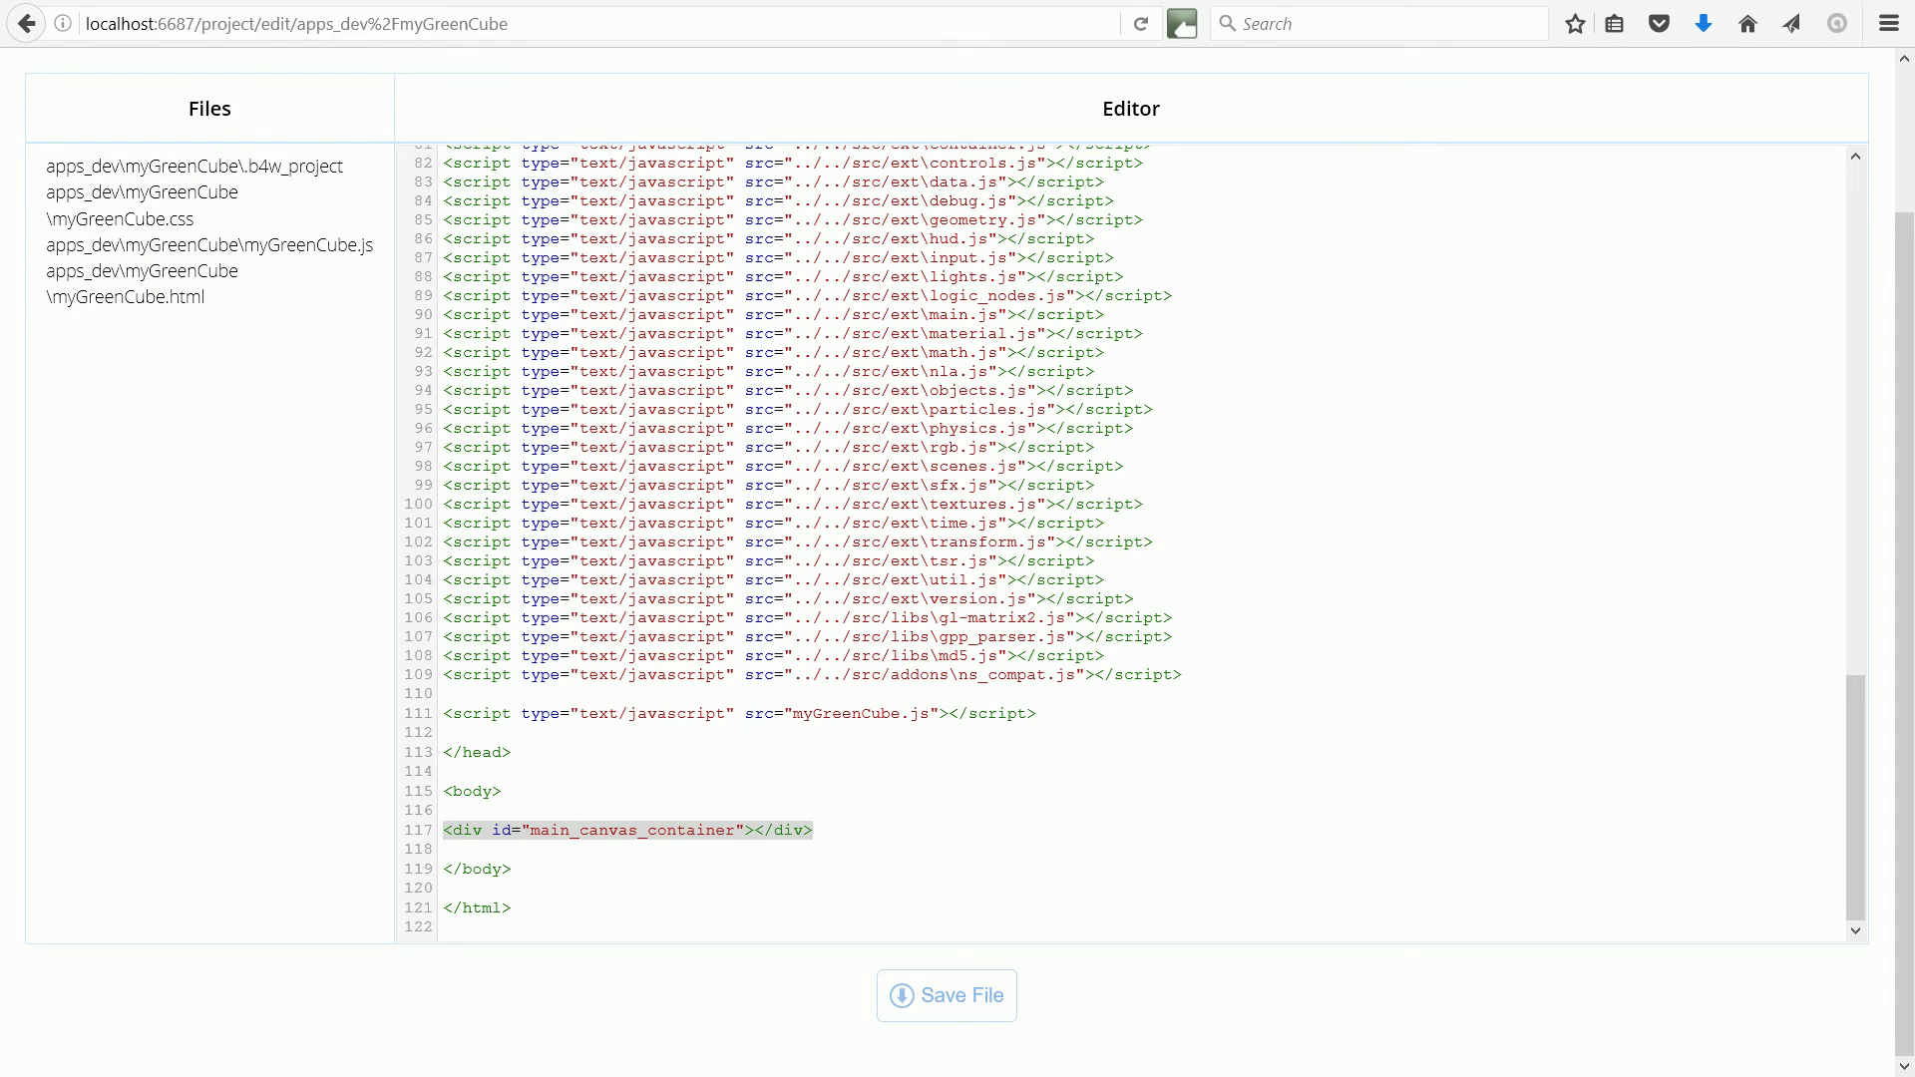
pyautogui.scroll(3, 1022, 182)
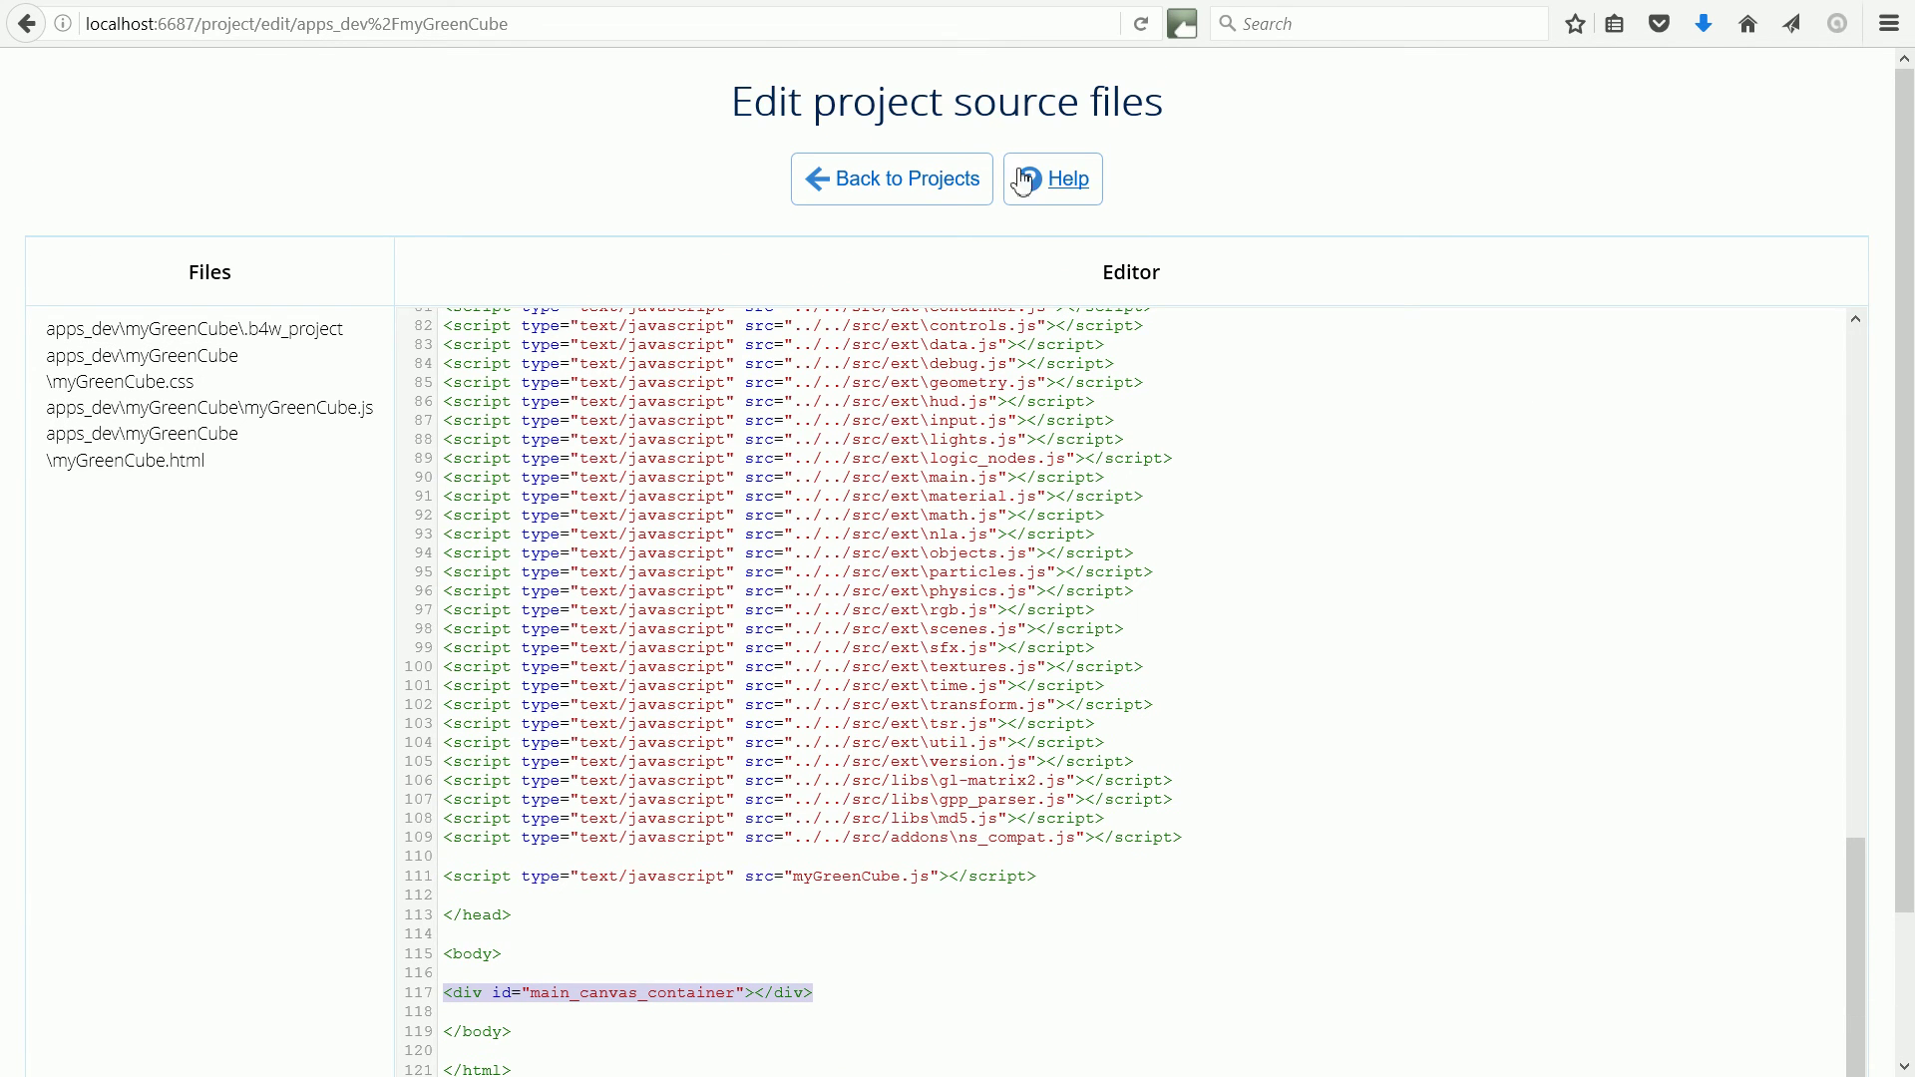
pyautogui.click(933, 185)
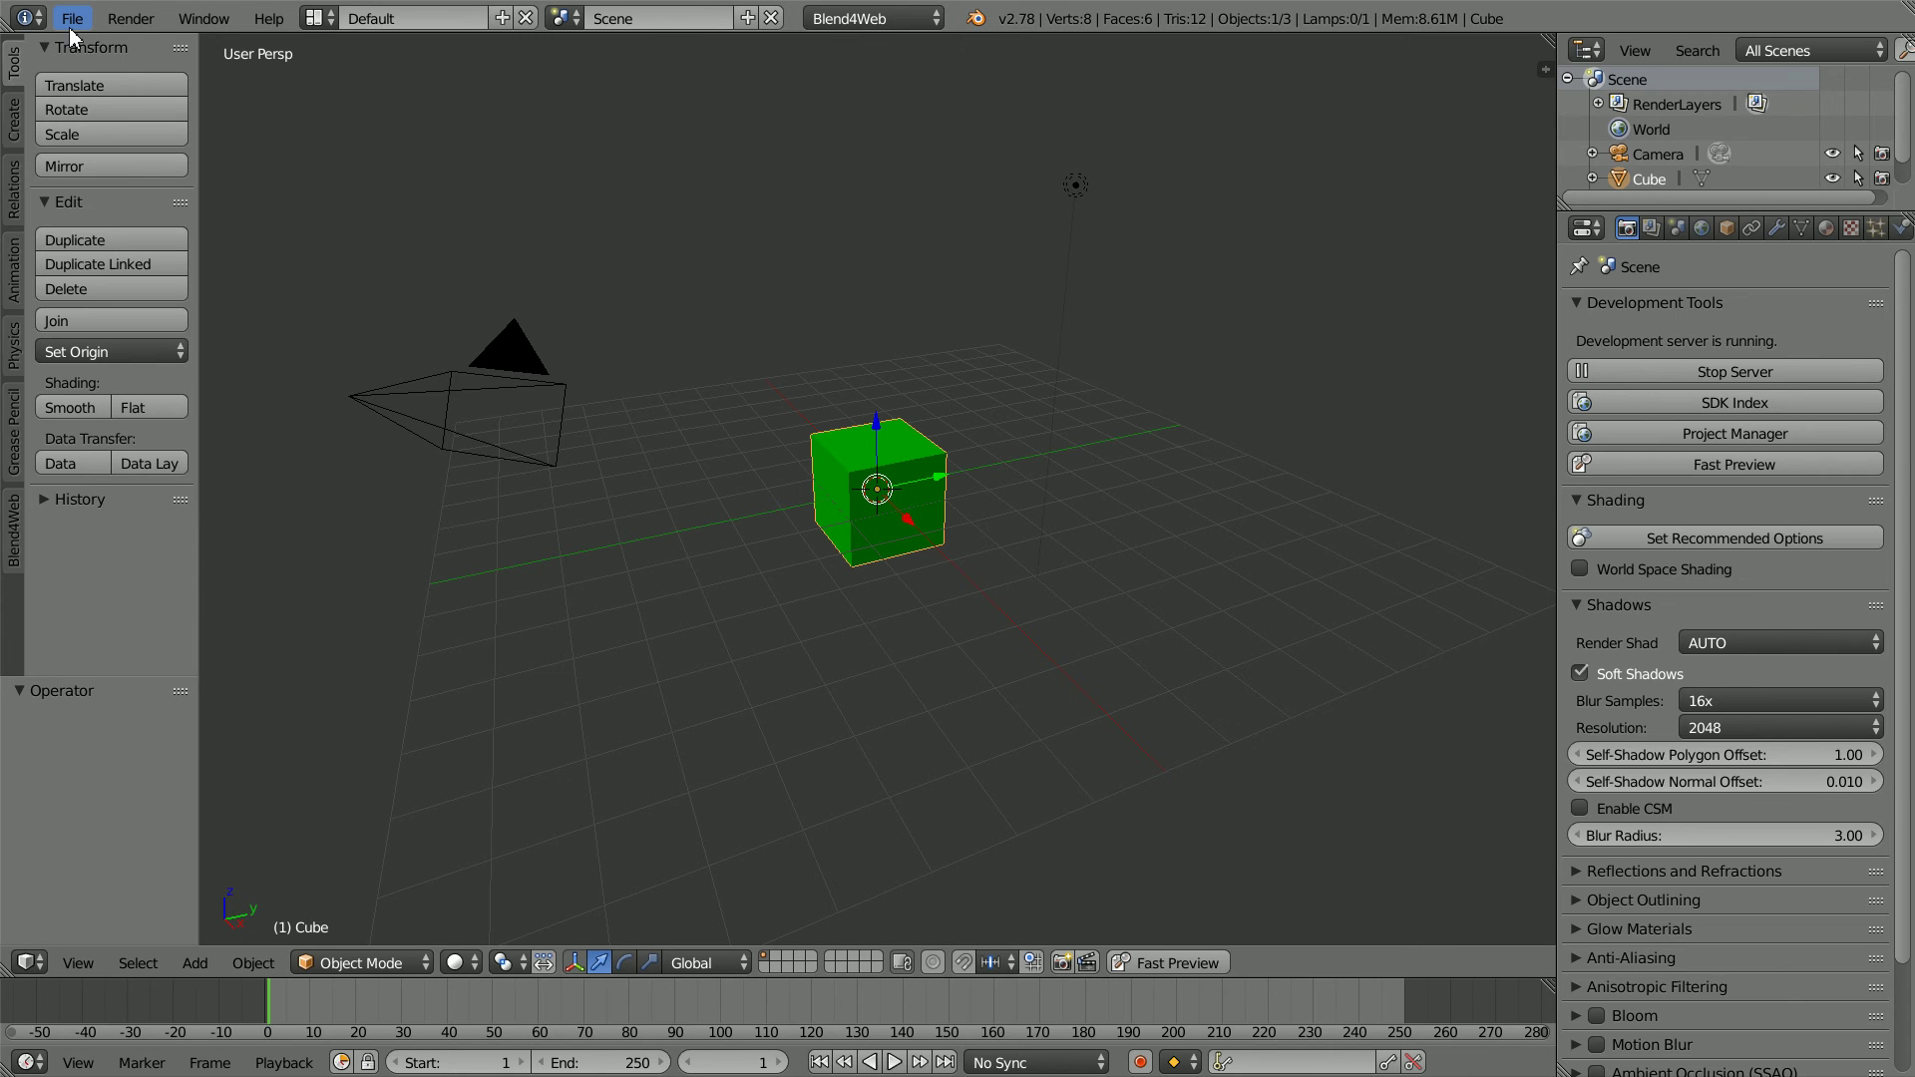
# In Blender, save the green cube scene over myGreenCube.blend in G:\blend4web_ce\blender\myGreenCube.
pyautogui.click(72, 20)
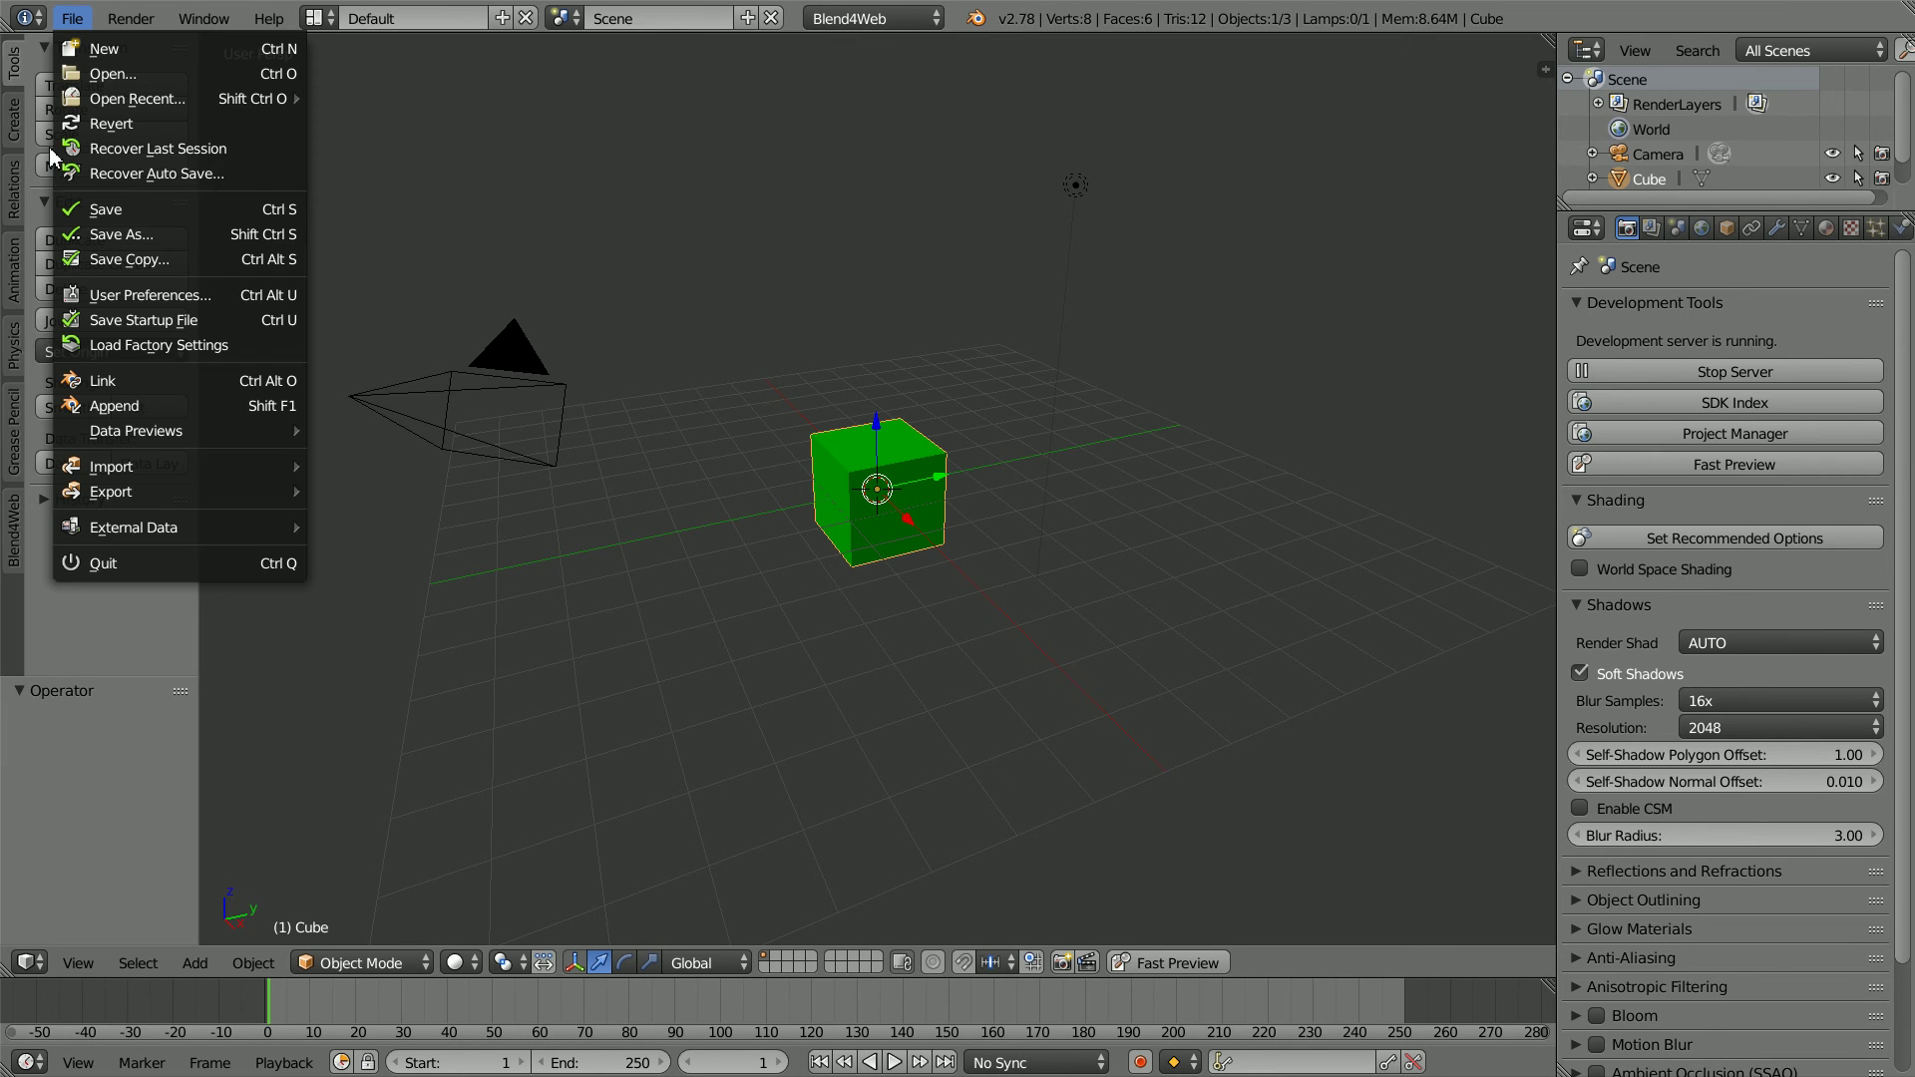
pyautogui.click(183, 233)
pyautogui.click(80, 227)
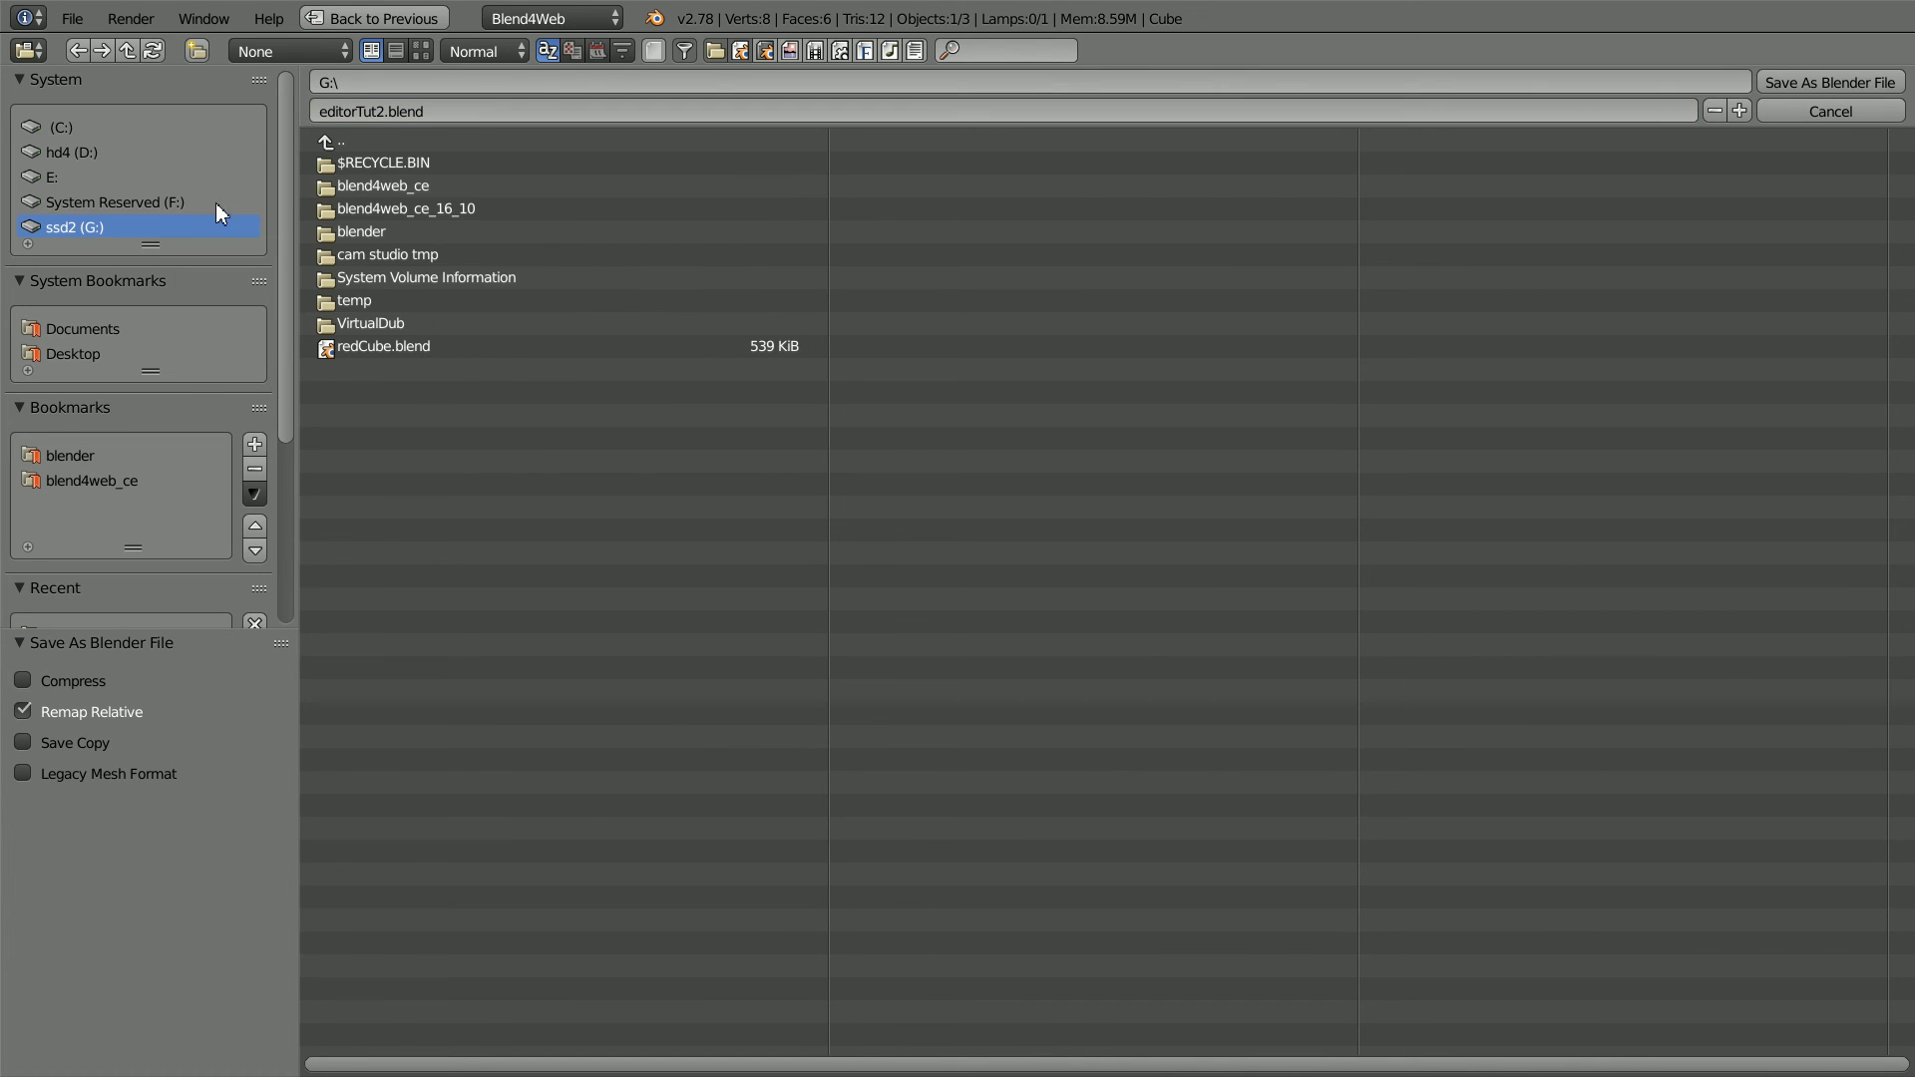
pyautogui.click(378, 186)
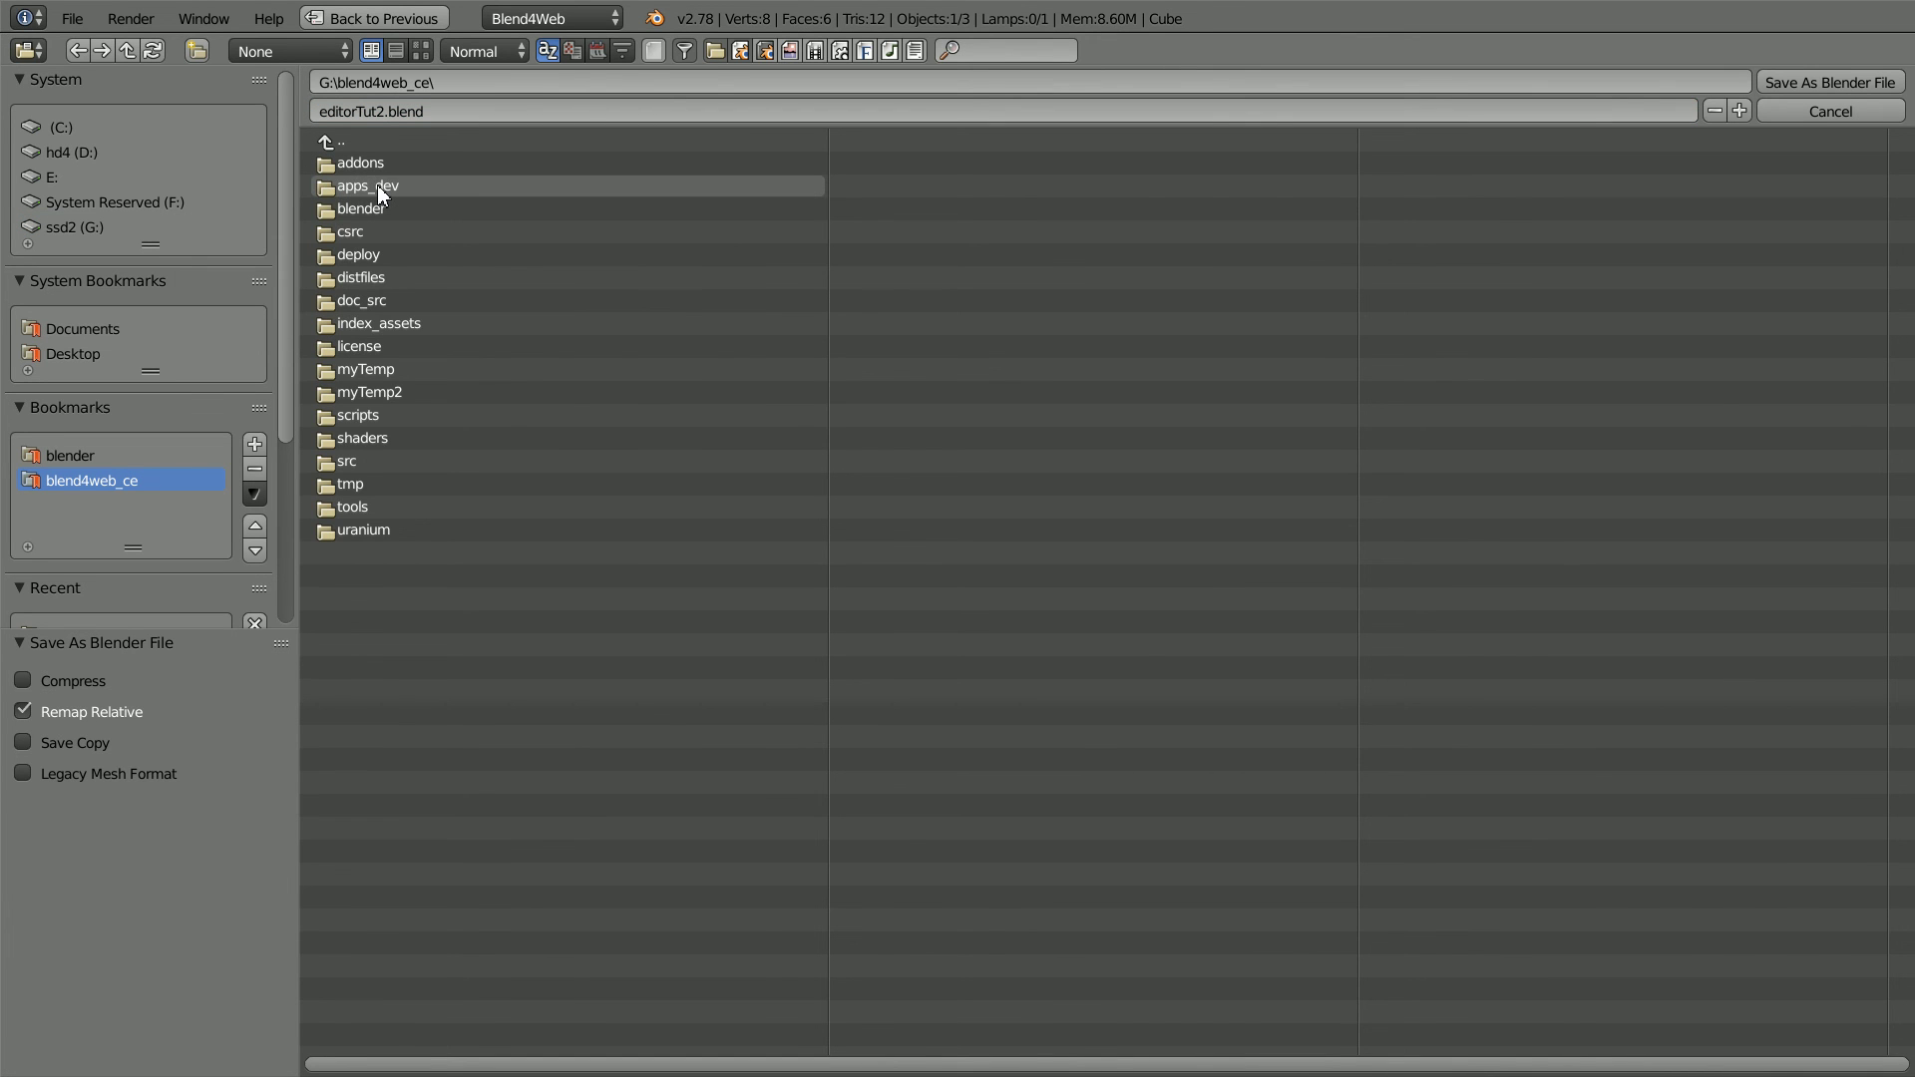
pyautogui.click(365, 209)
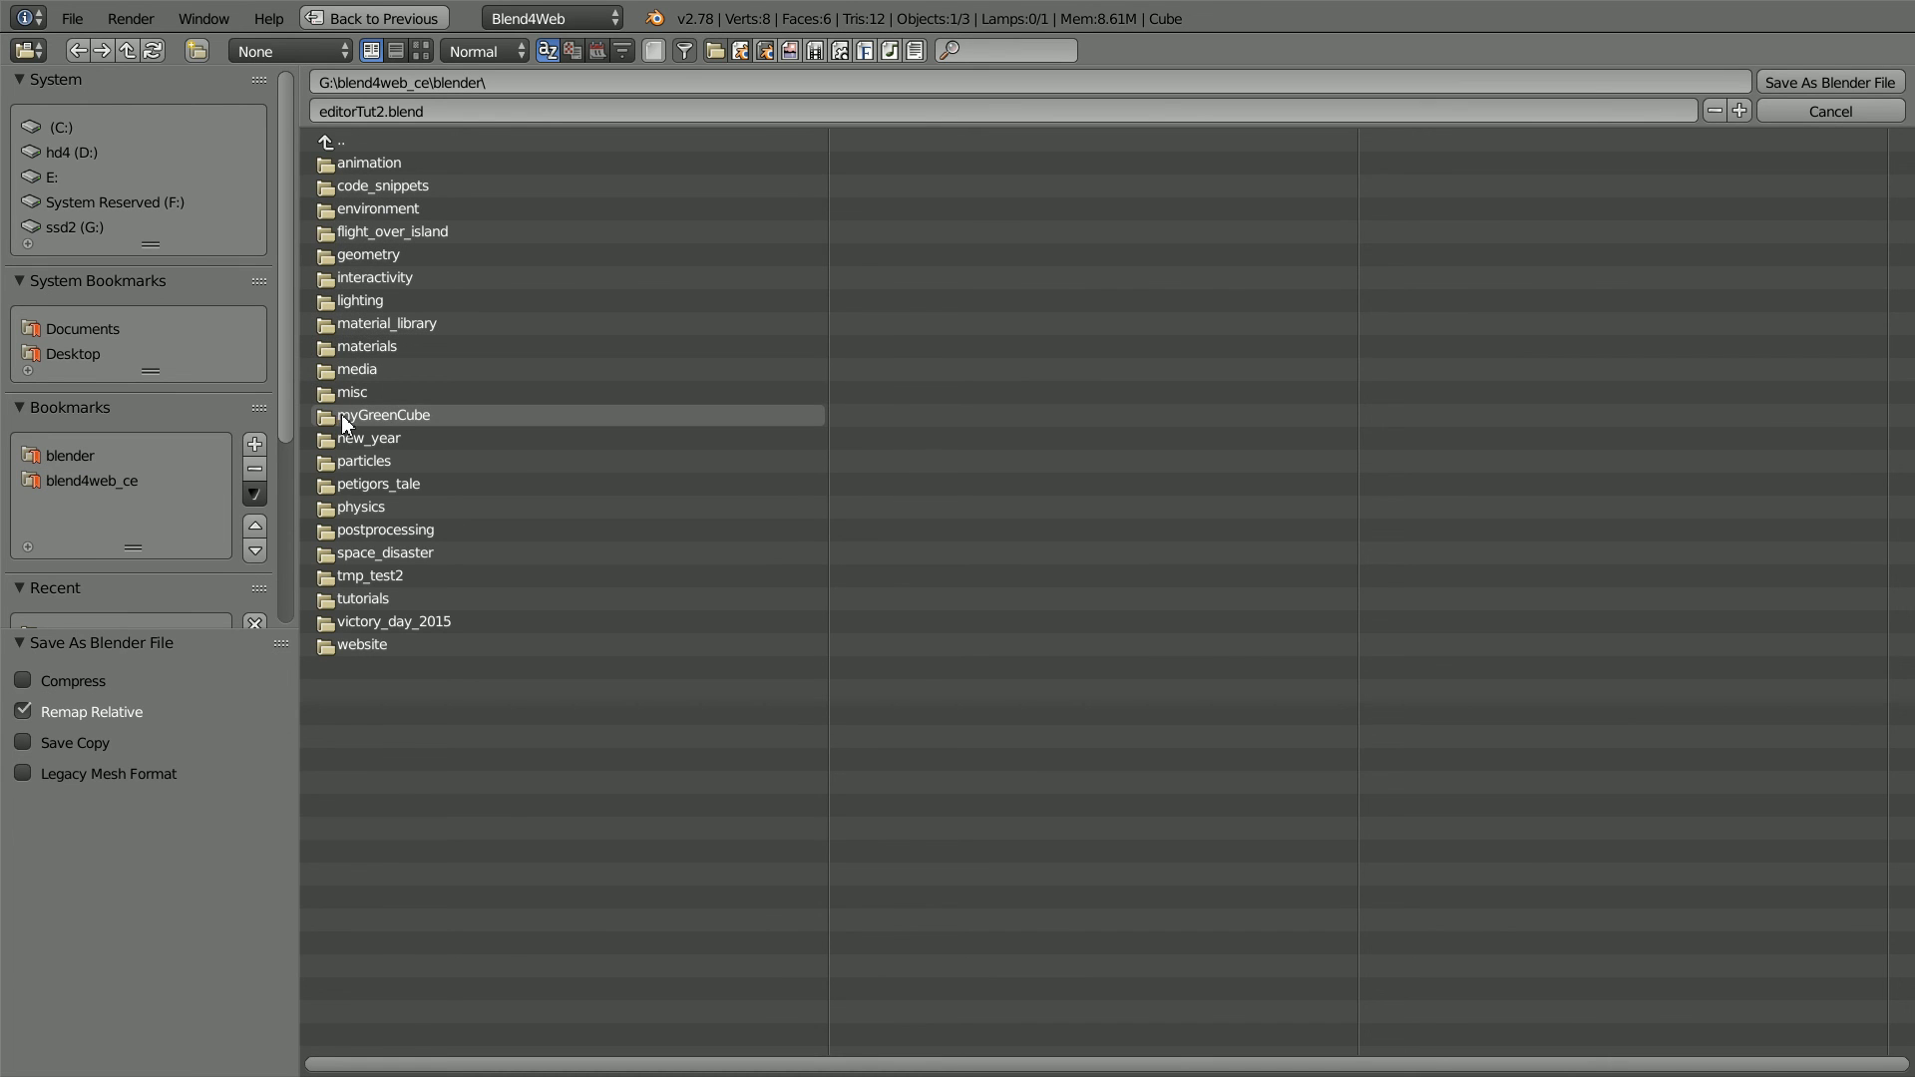
pyautogui.click(399, 415)
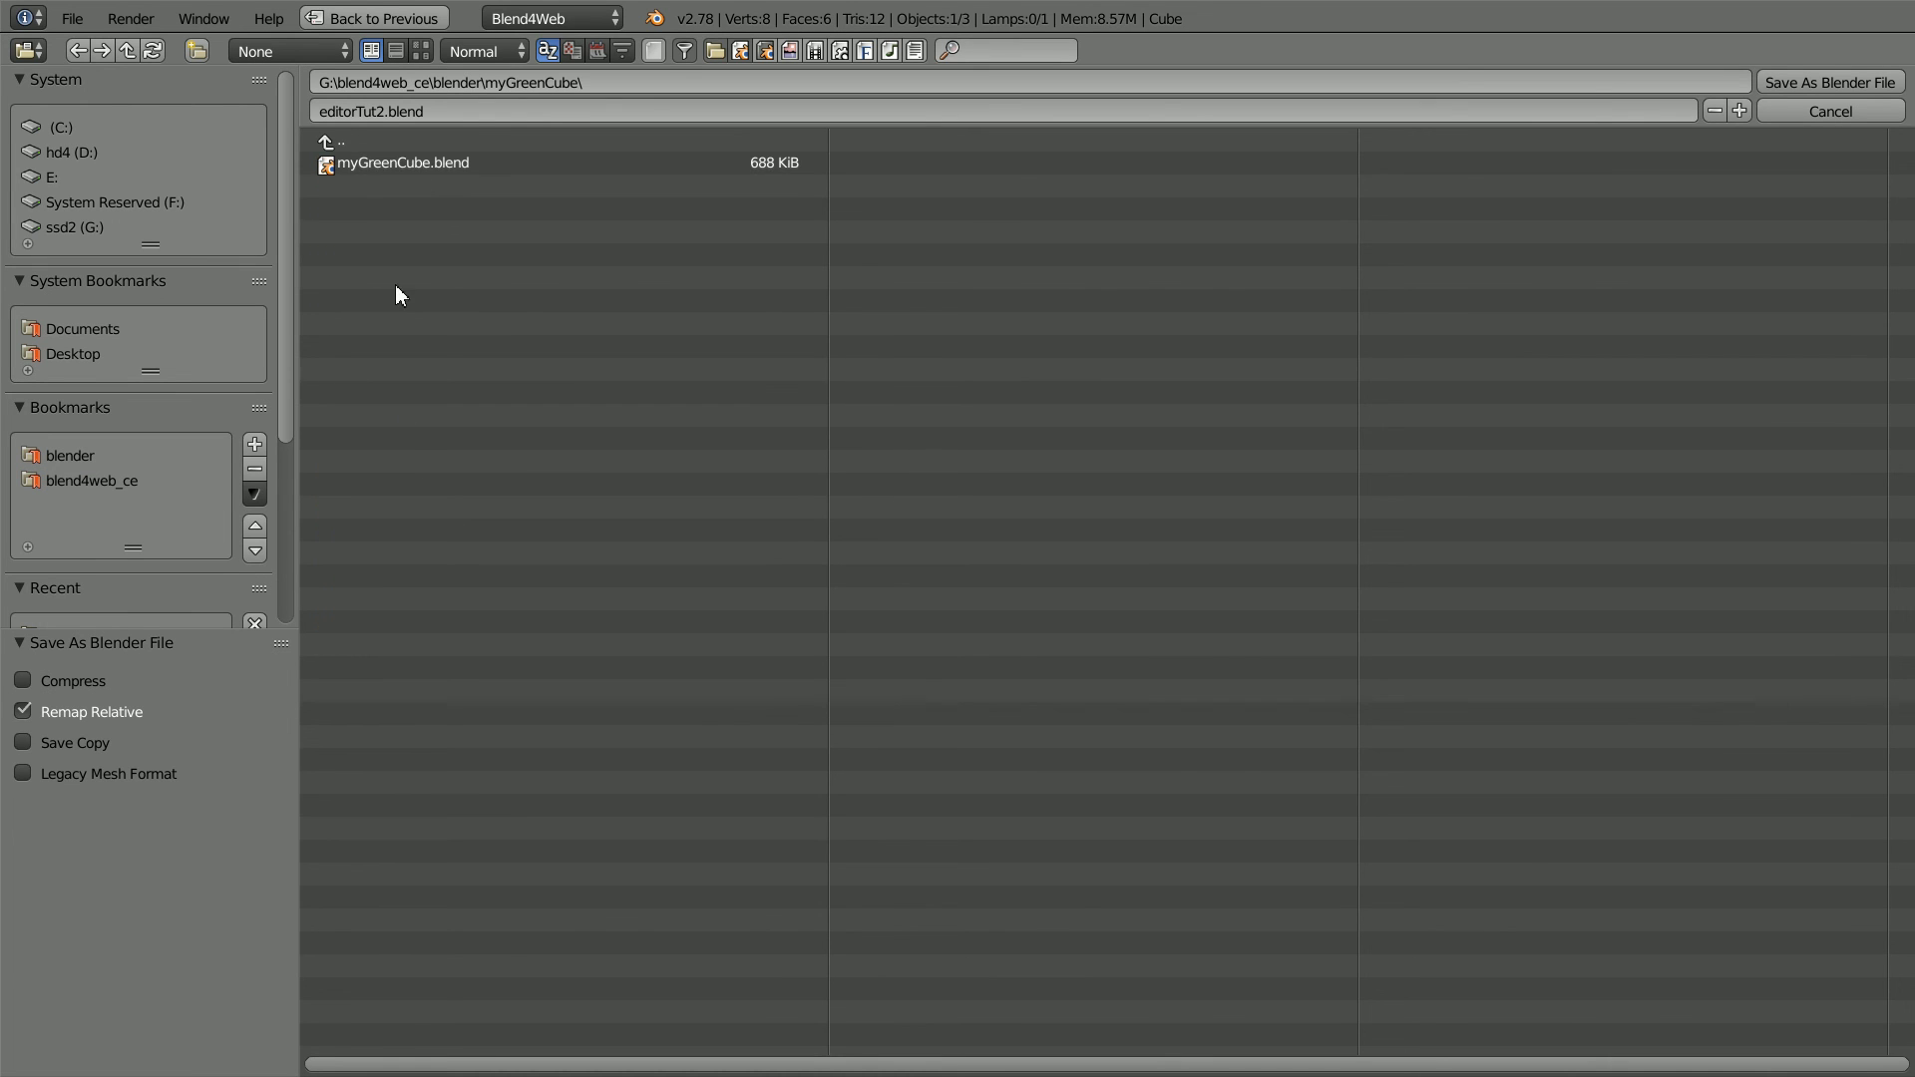
pyautogui.click(395, 166)
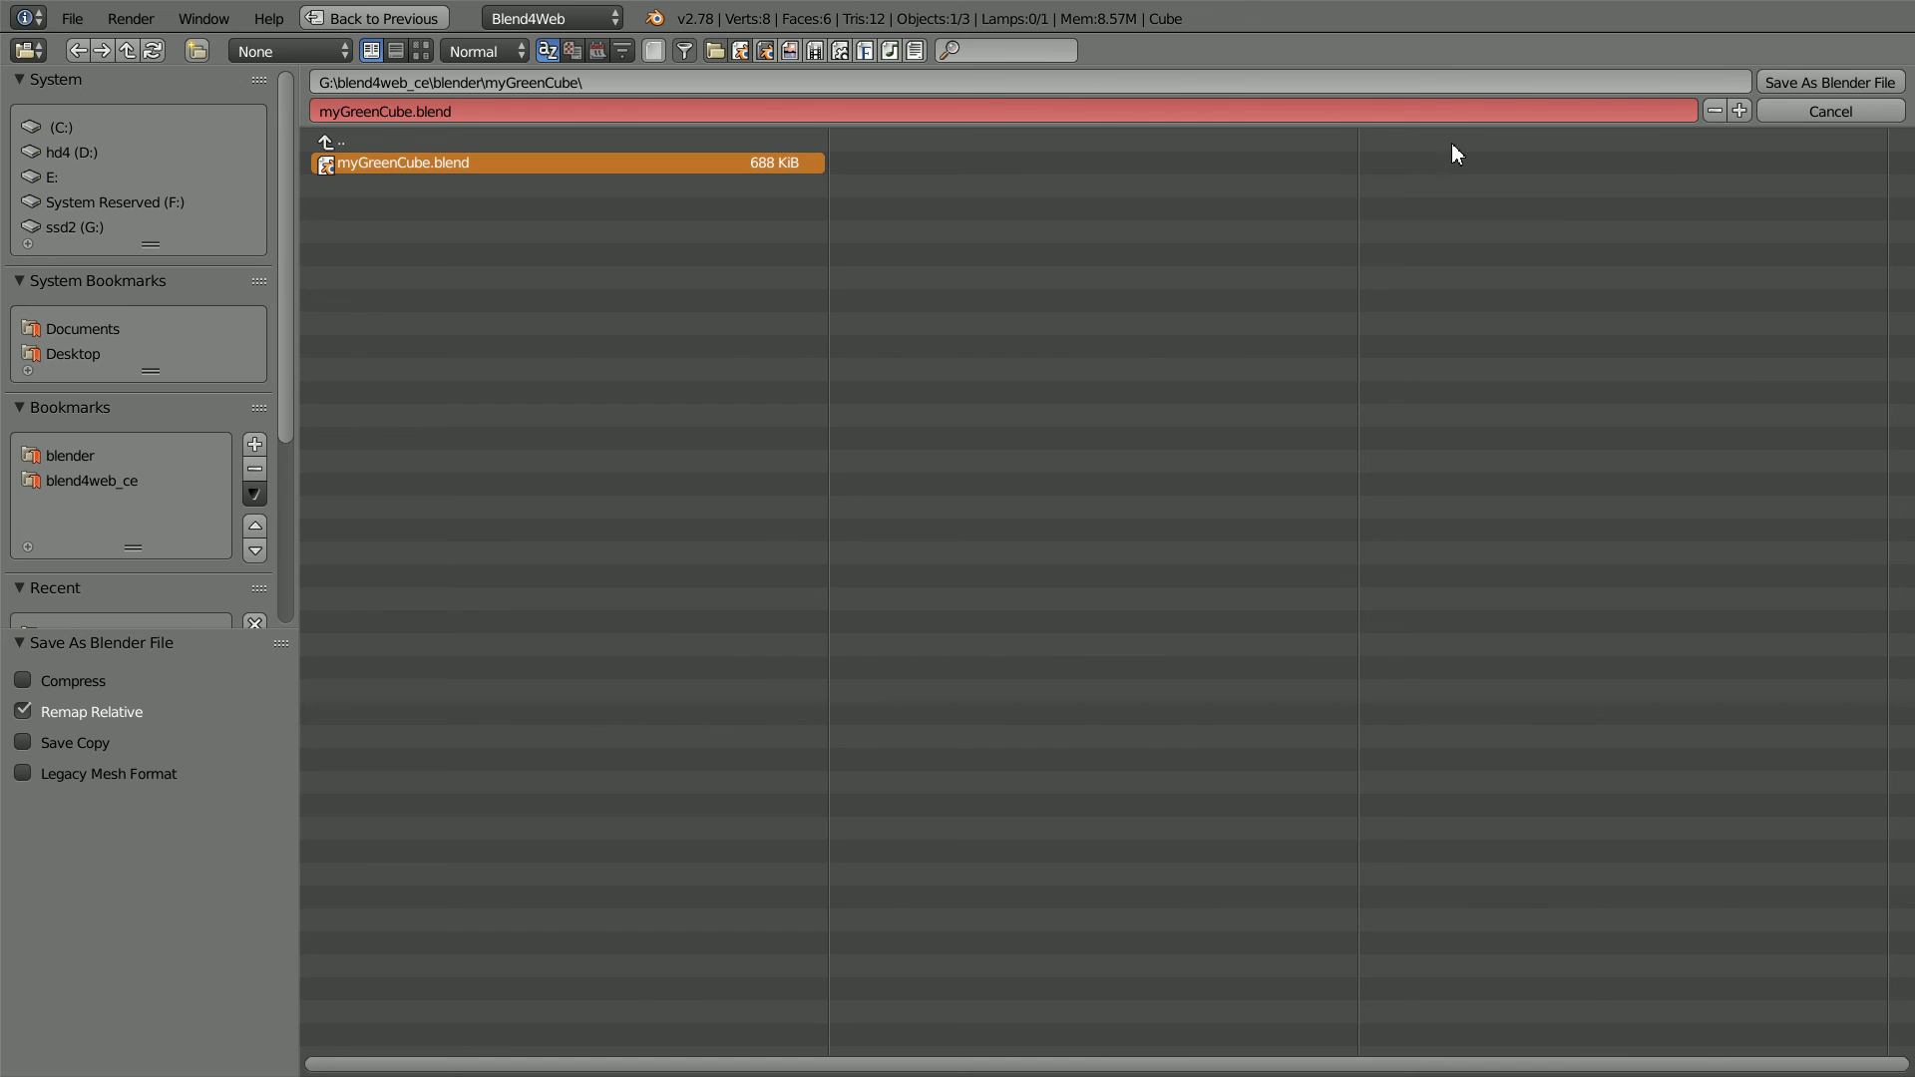
pyautogui.click(1815, 82)
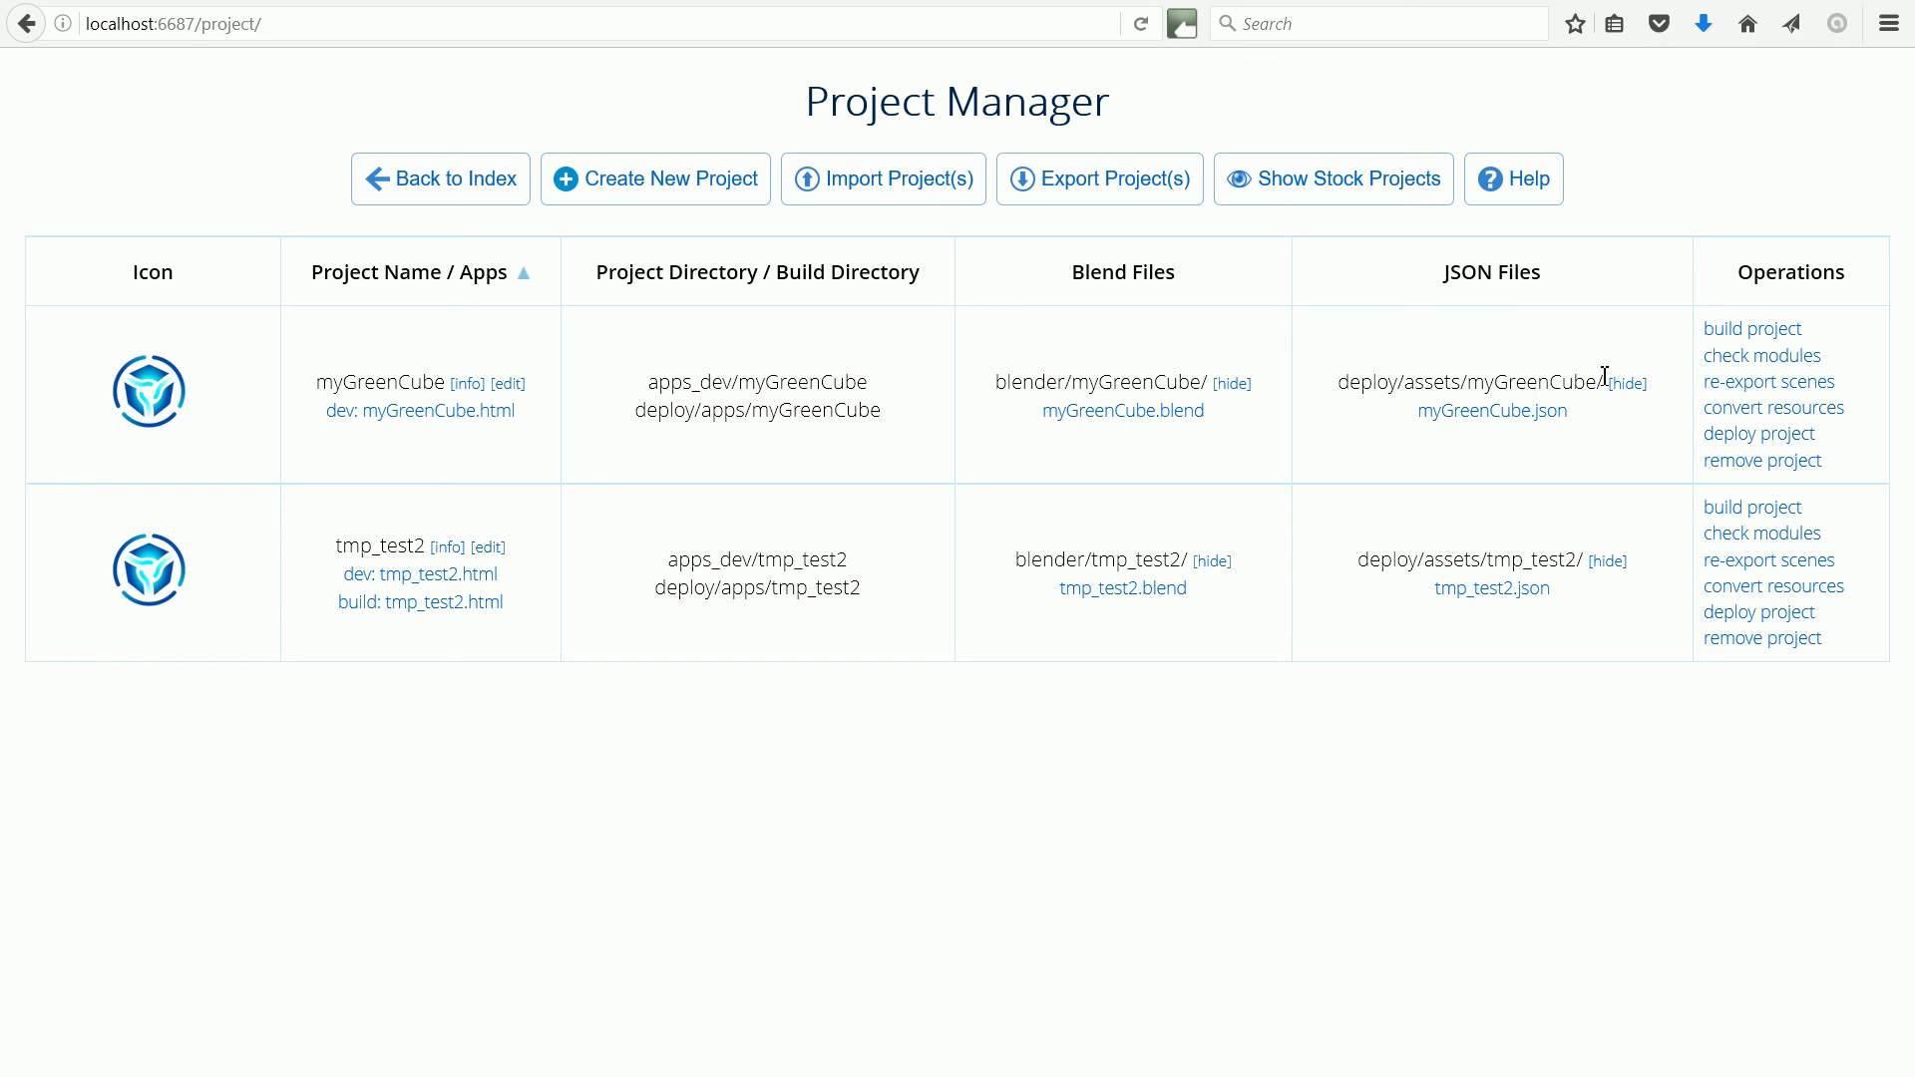
# In the browser's Project Manager, re-export the myGreenCube scenes and preview the development version of myGreenCube.html.
pyautogui.click(1772, 386)
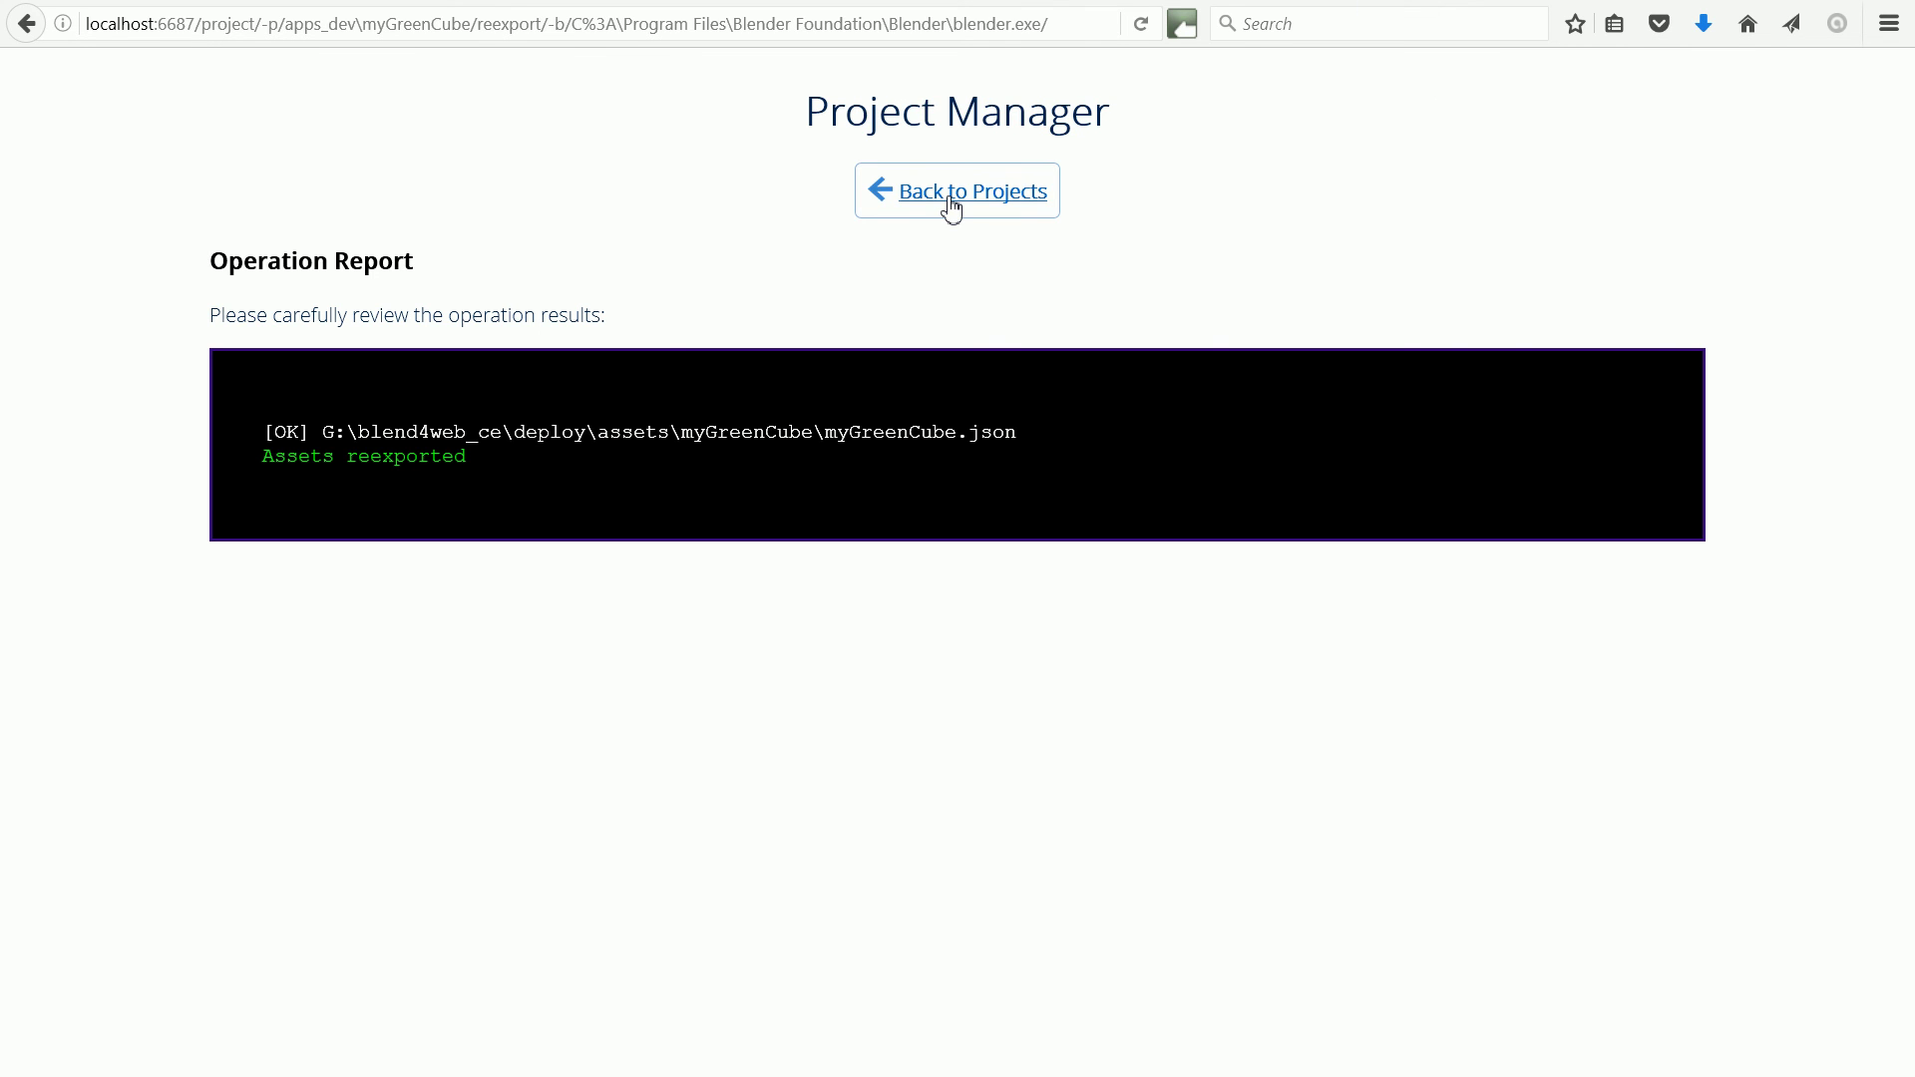
pyautogui.click(949, 200)
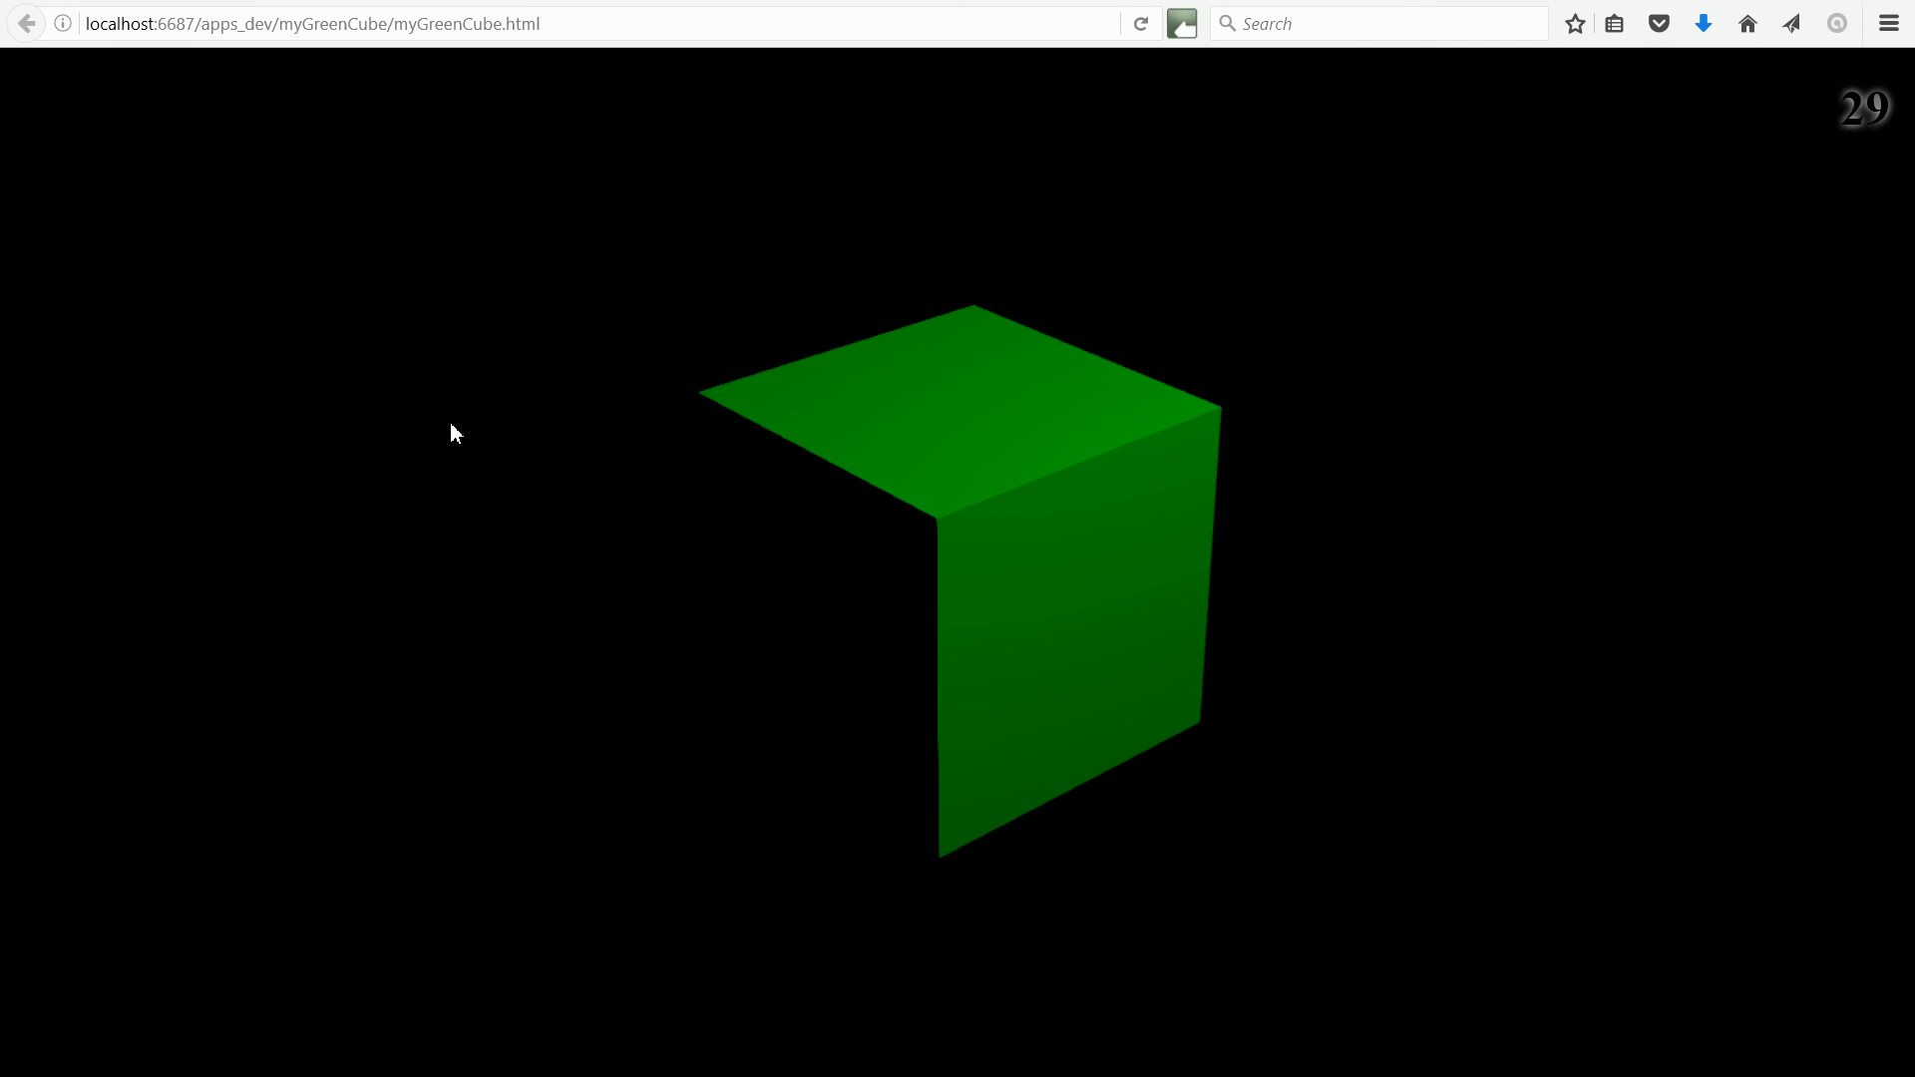
pyautogui.hotkey('alt', 'Left')
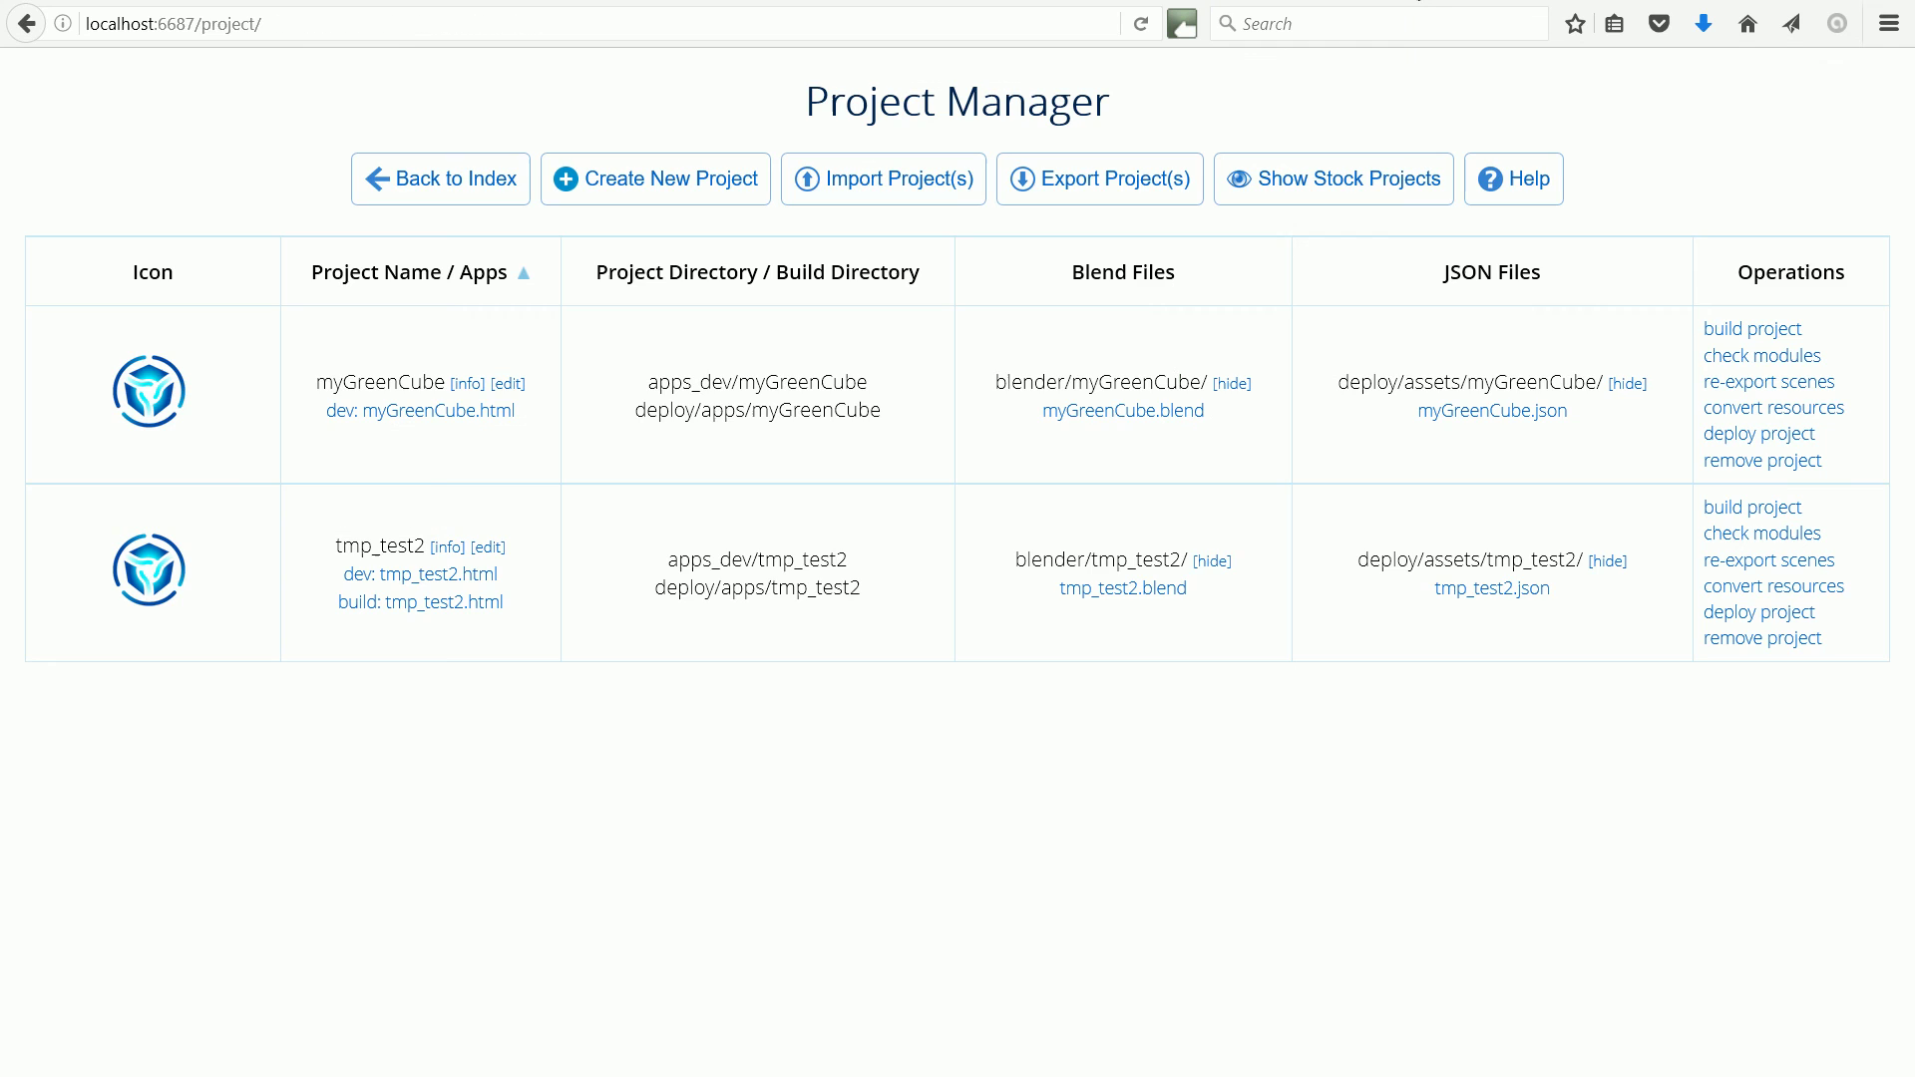
# Build the myGreenCube project and deploy it as myGreenCube.zip, cancelling the archive download and returning to the project list.
pyautogui.click(1797, 339)
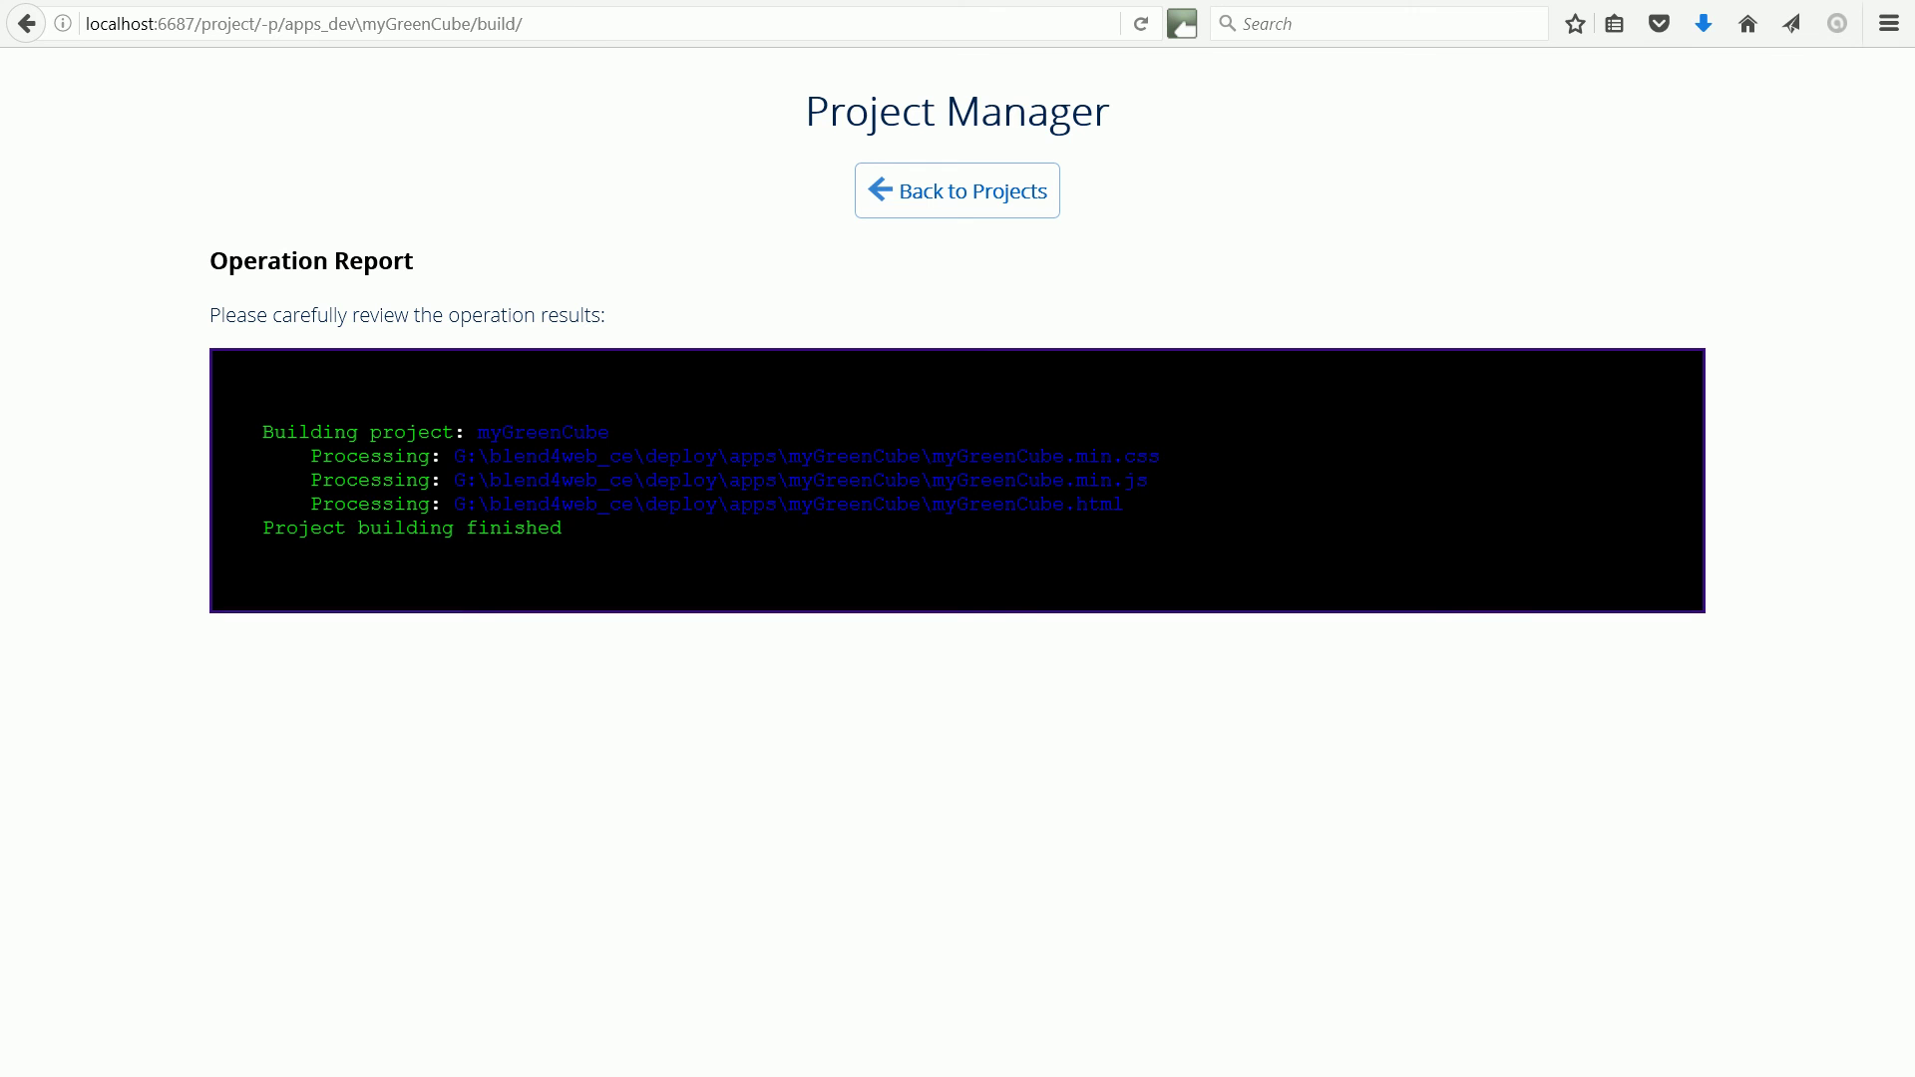
pyautogui.click(987, 204)
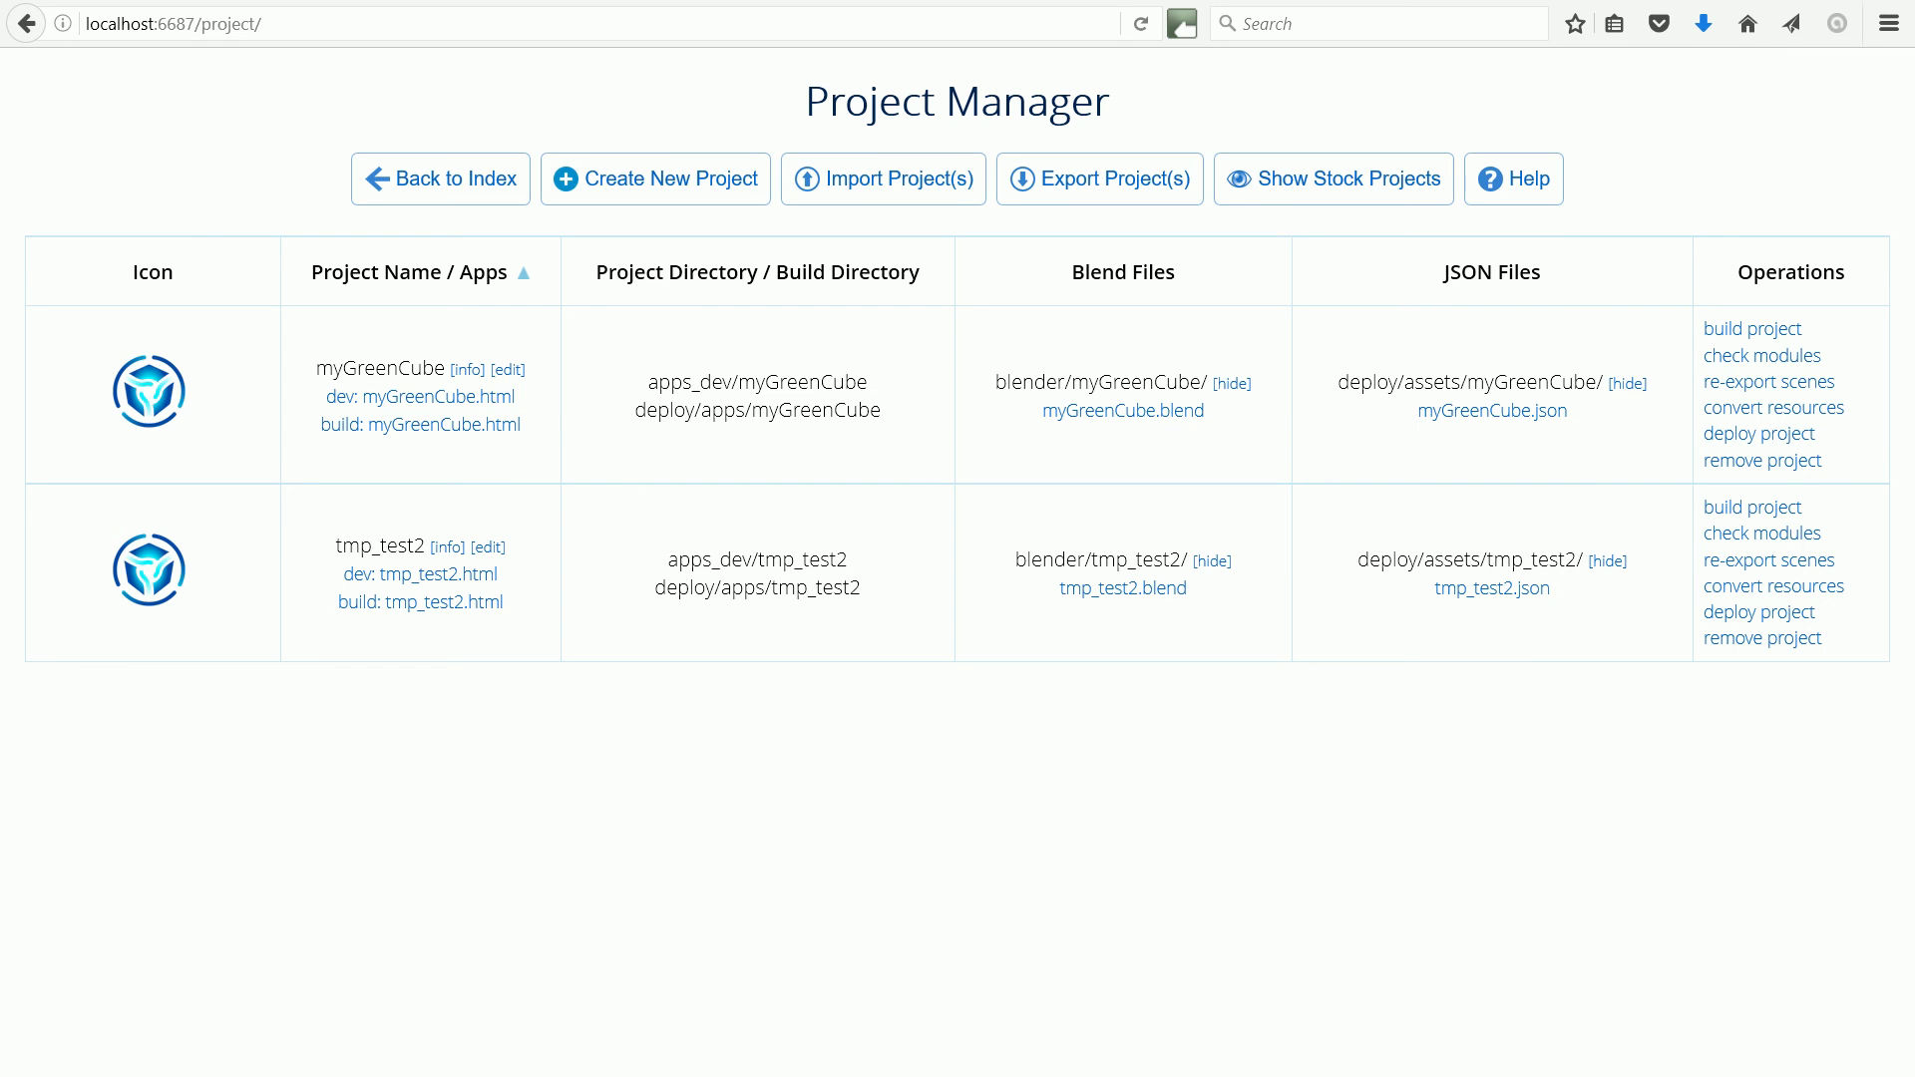
pyautogui.click(1802, 446)
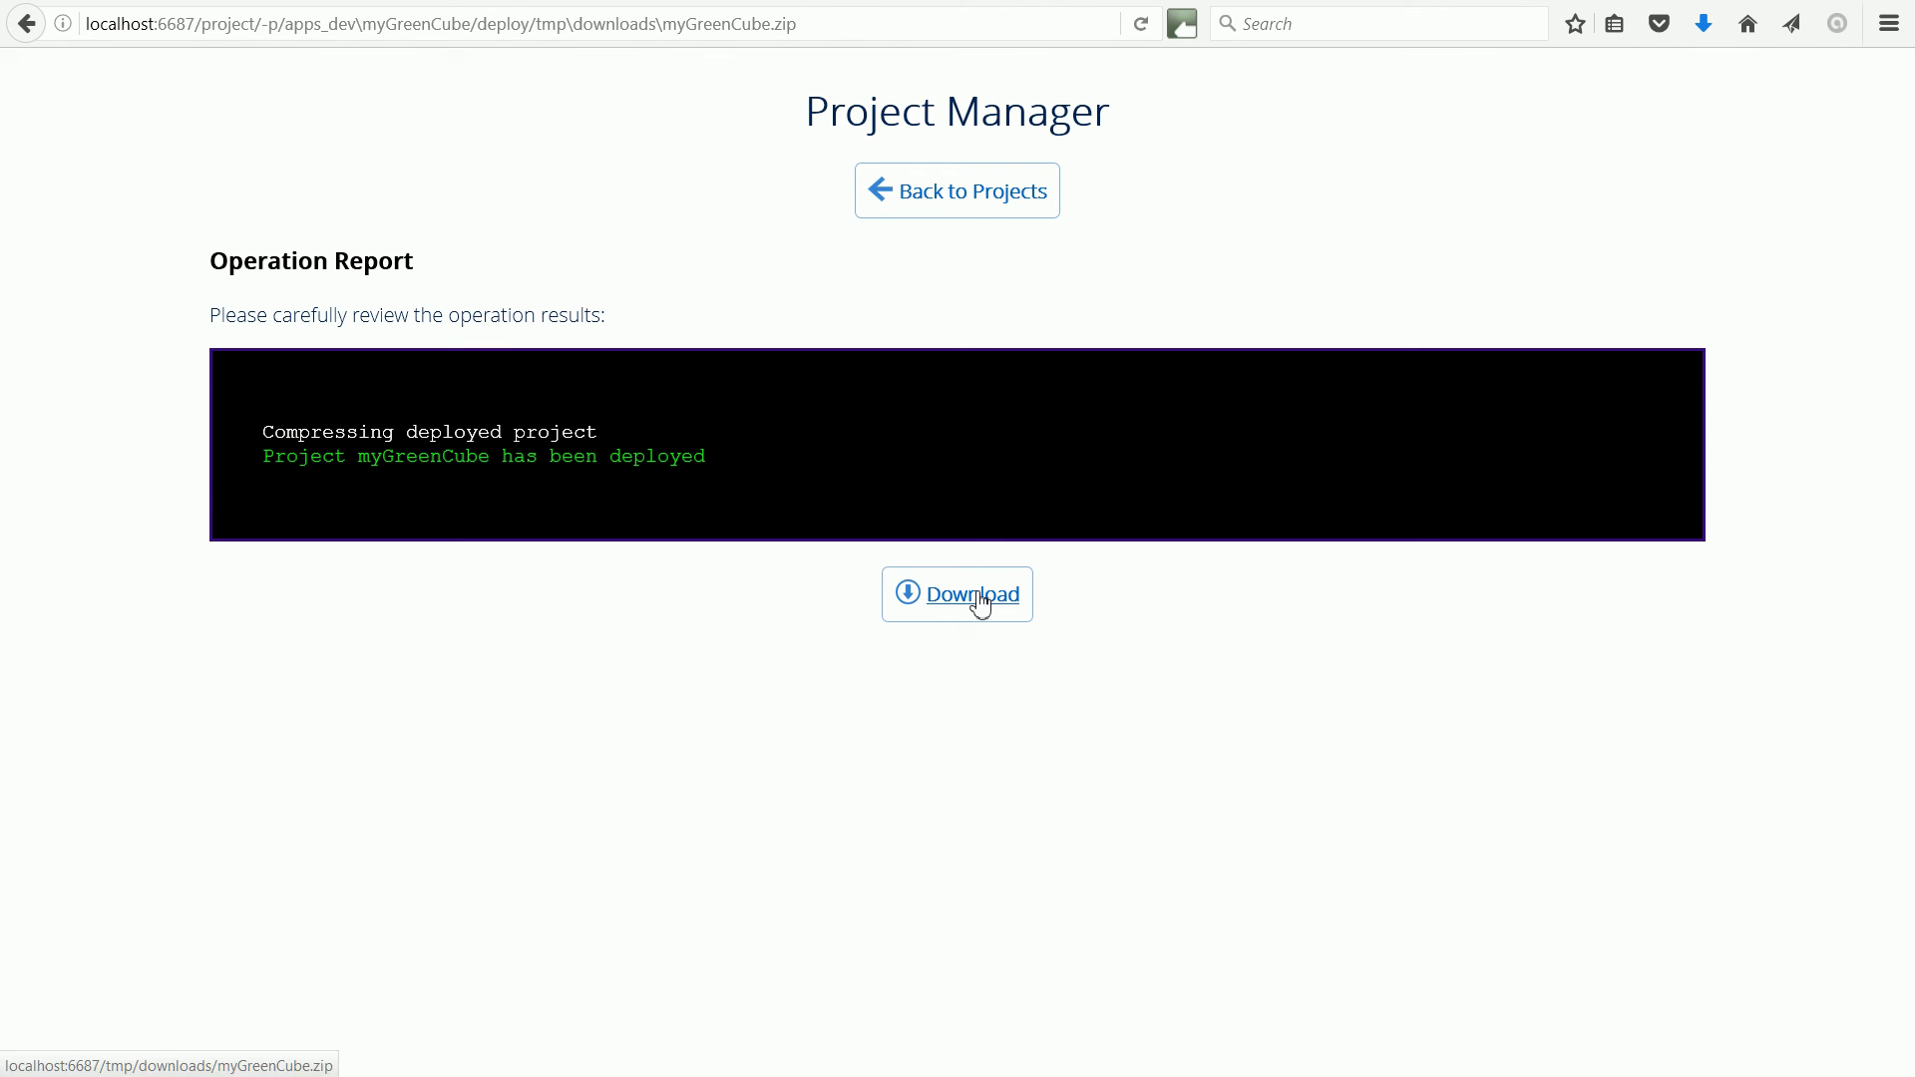
pyautogui.click(975, 594)
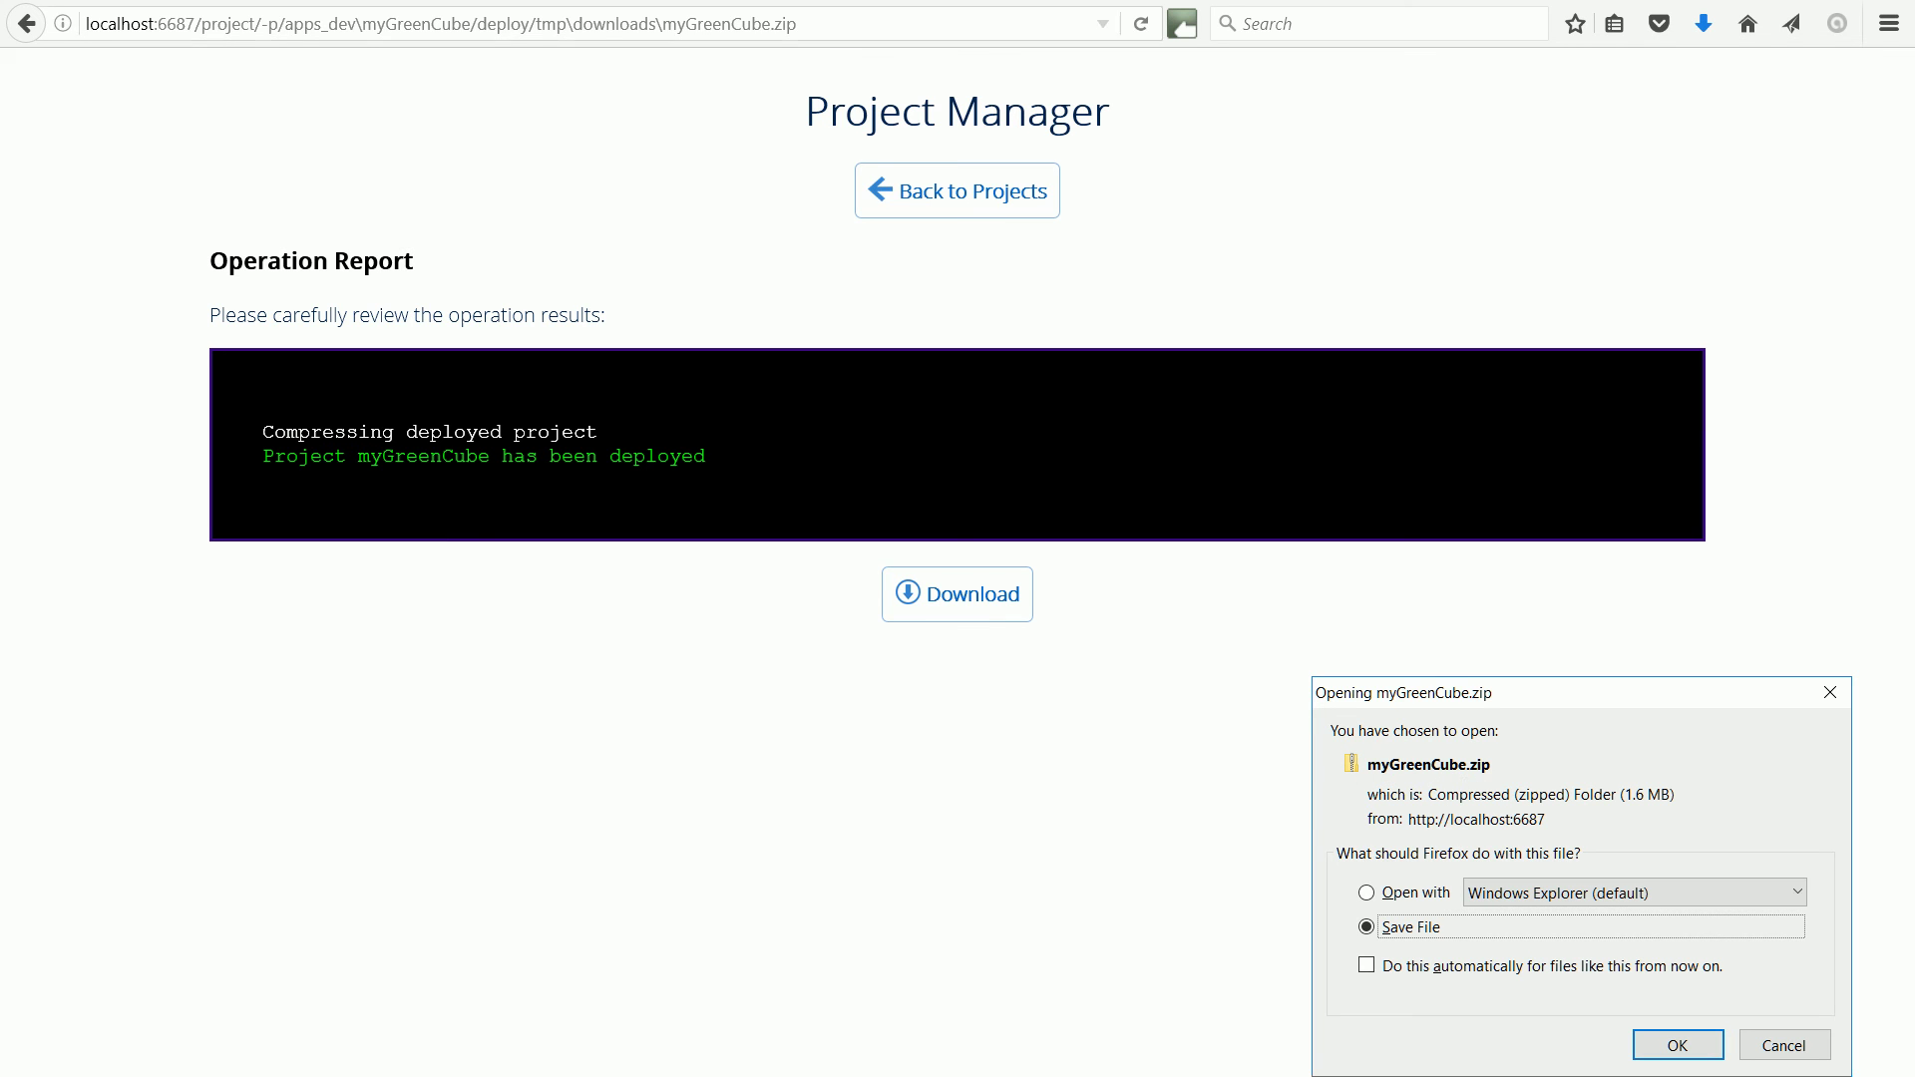
pyautogui.click(947, 152)
pyautogui.click(953, 207)
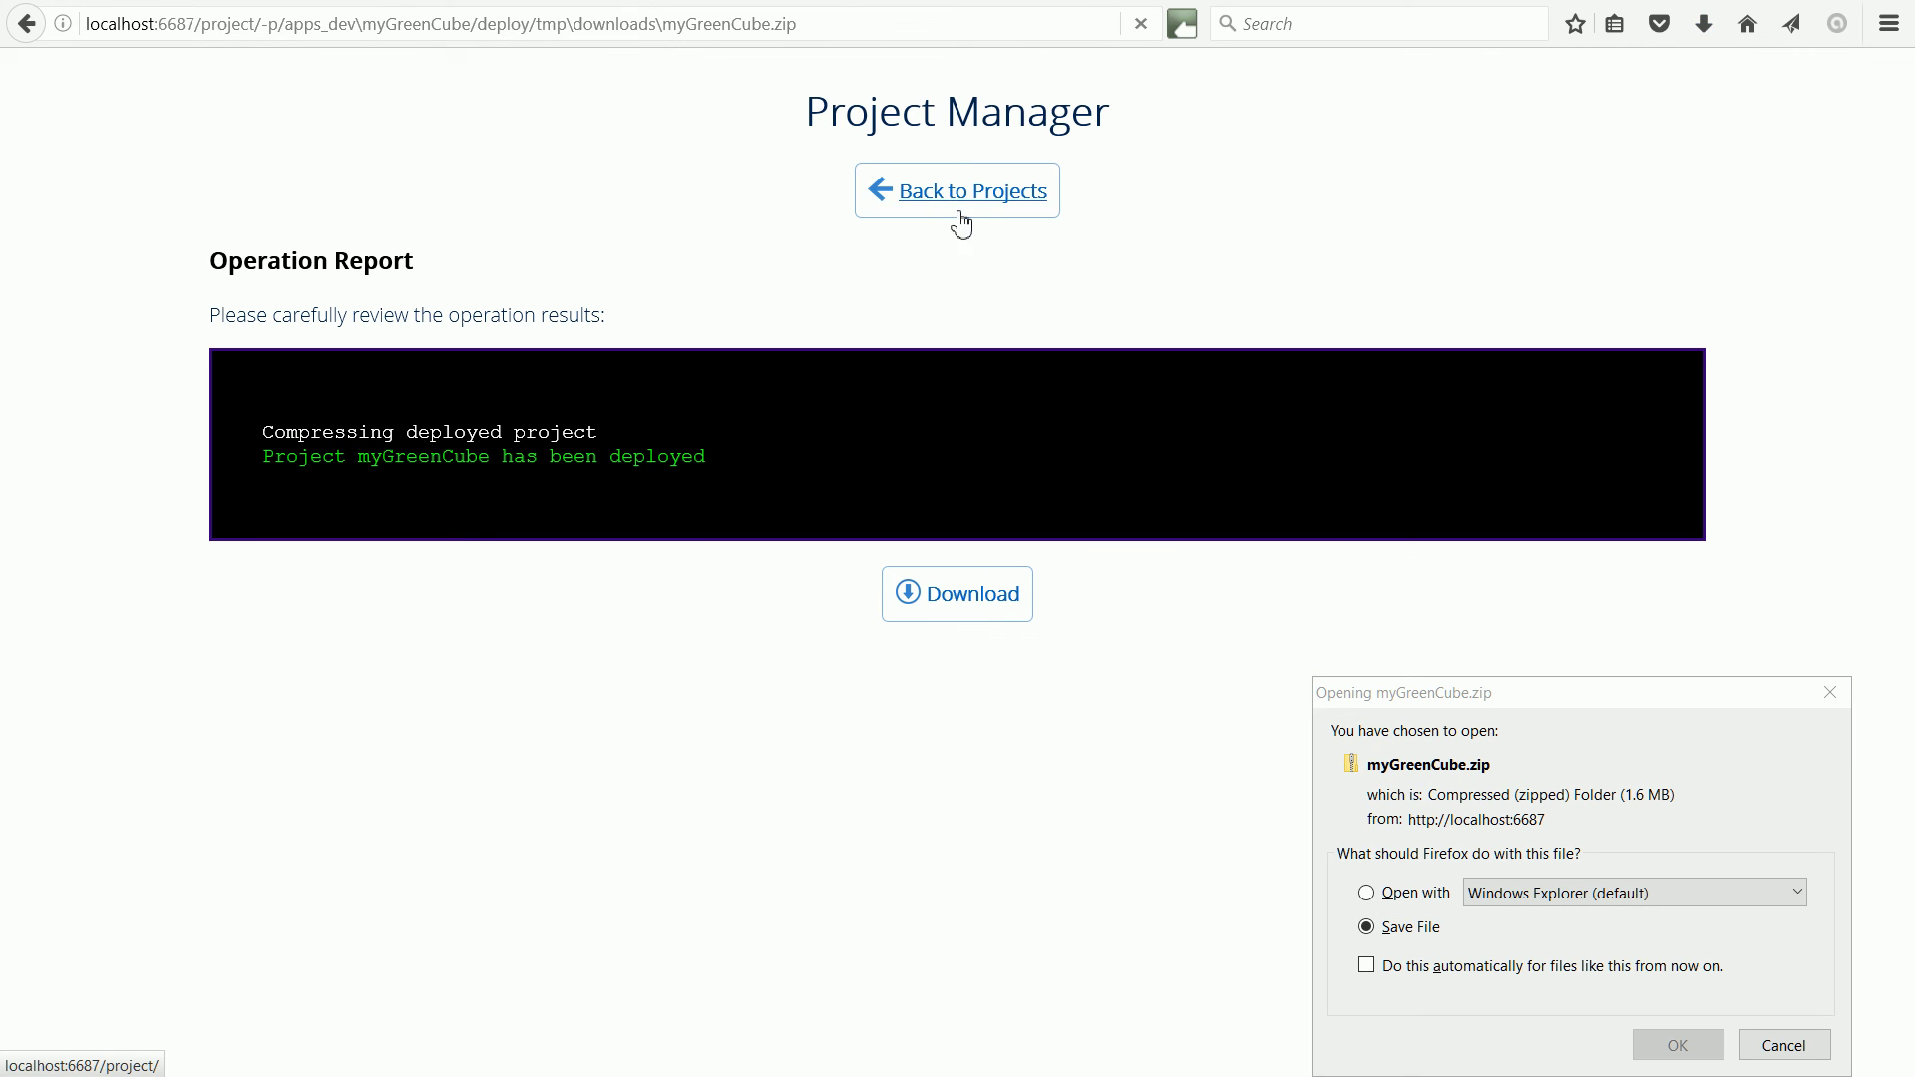
pyautogui.click(1781, 1043)
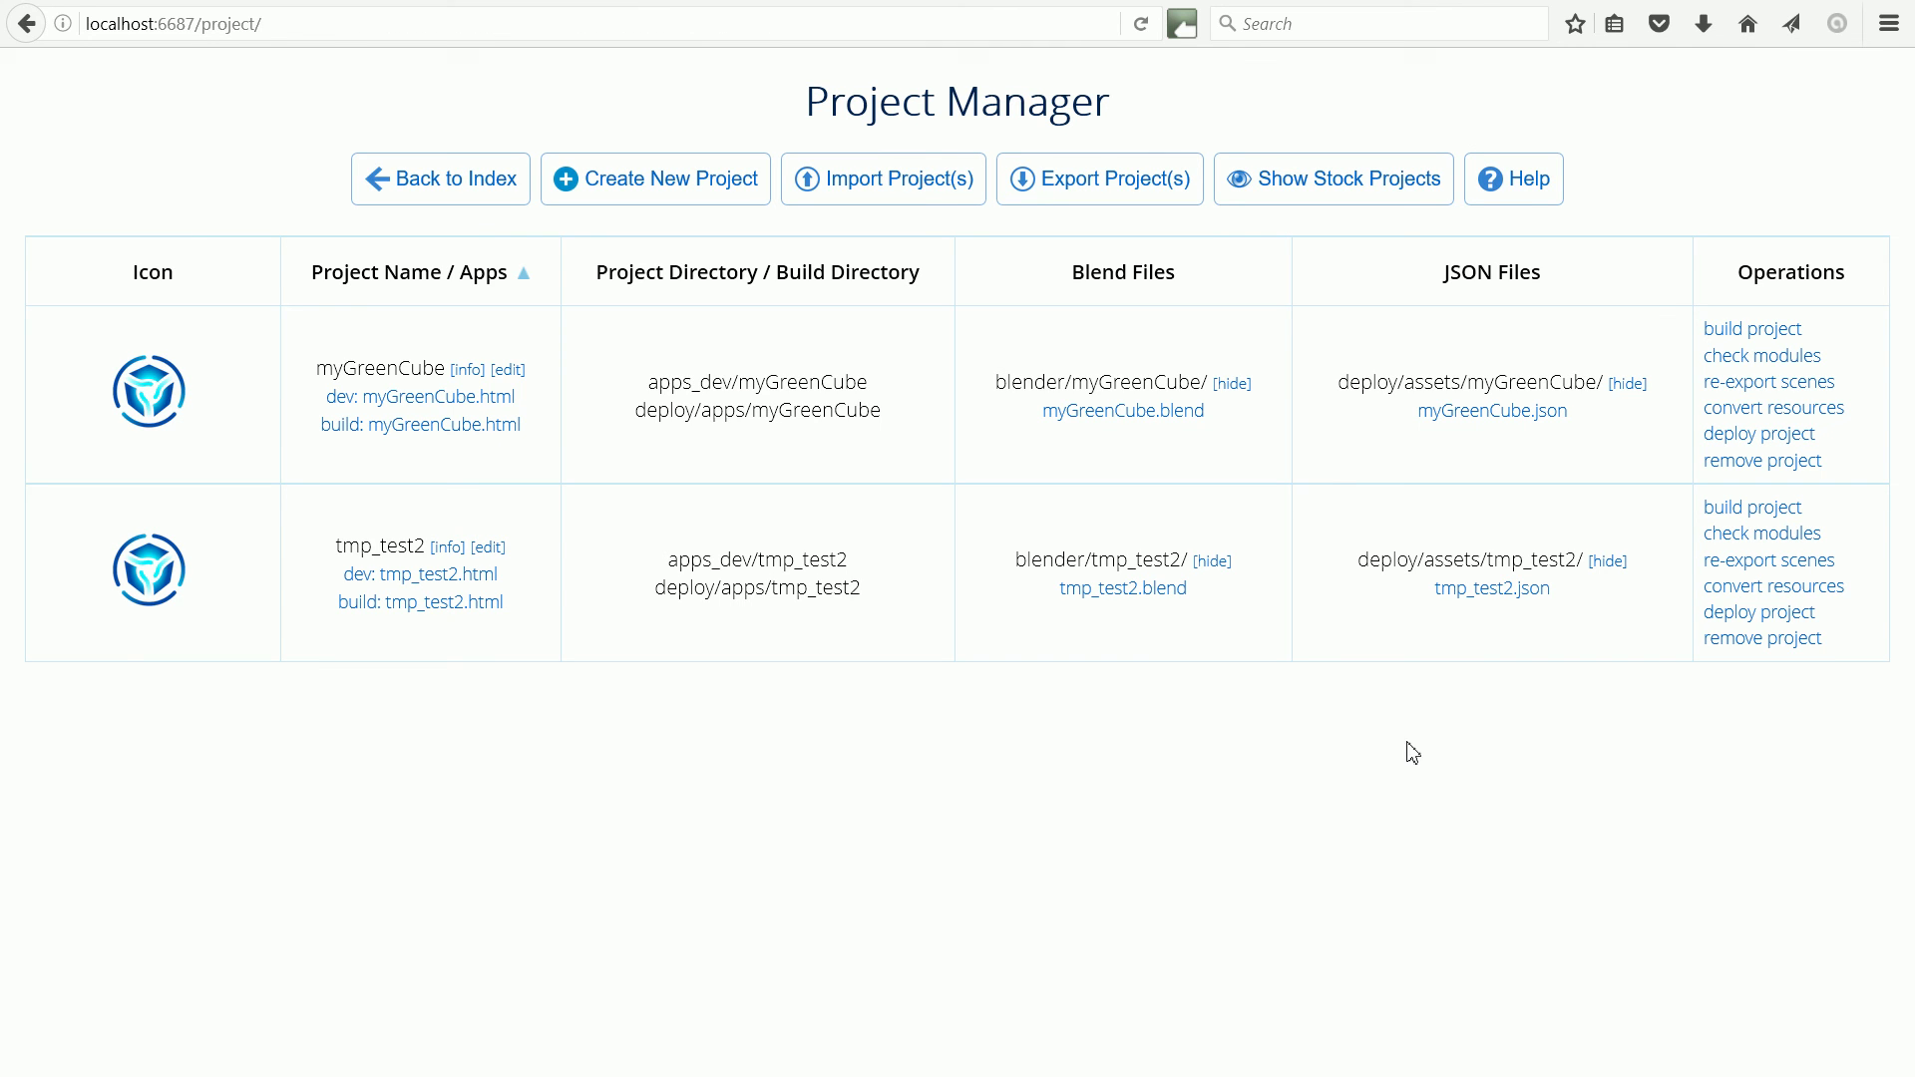